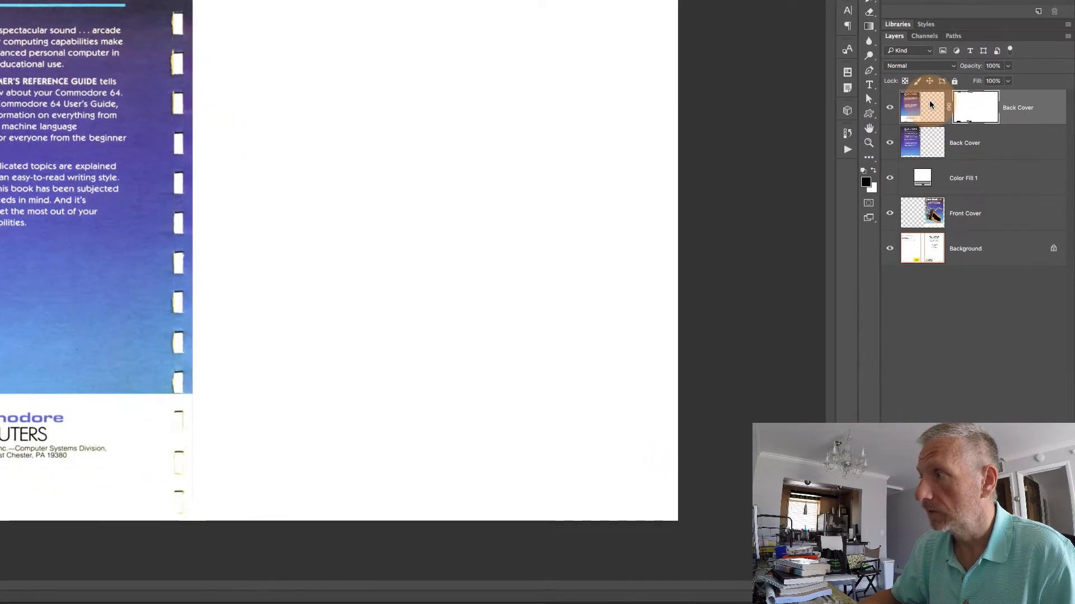
Group the two Back Cover layers and name the group Back Cover.
{"action": "left_click", "coordinate": [929, 105]}
{"action": "left_click", "coordinate": [930, 140], "text": "shift"}
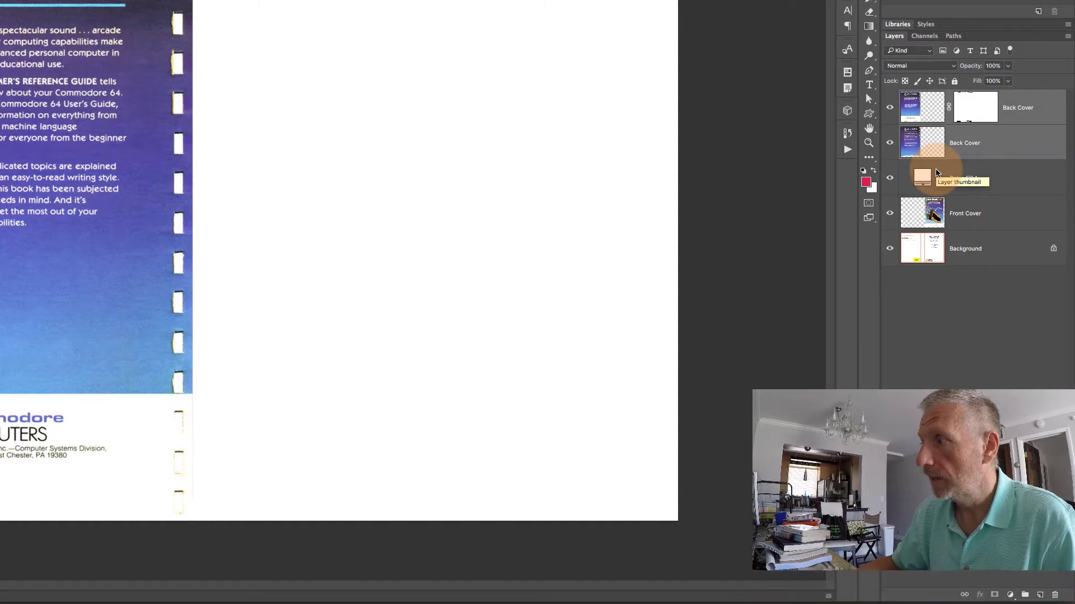
{"action": "left_click_drag", "start_coordinate": [1003, 150], "coordinate": [1025, 595]}
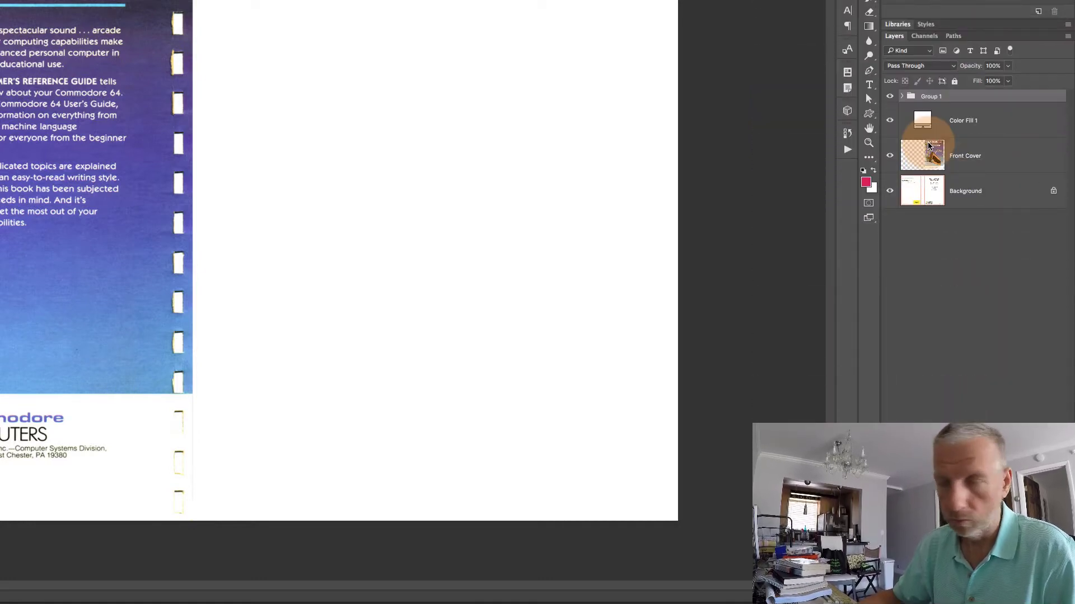
{"action": "double_click", "coordinate": [930, 97]}
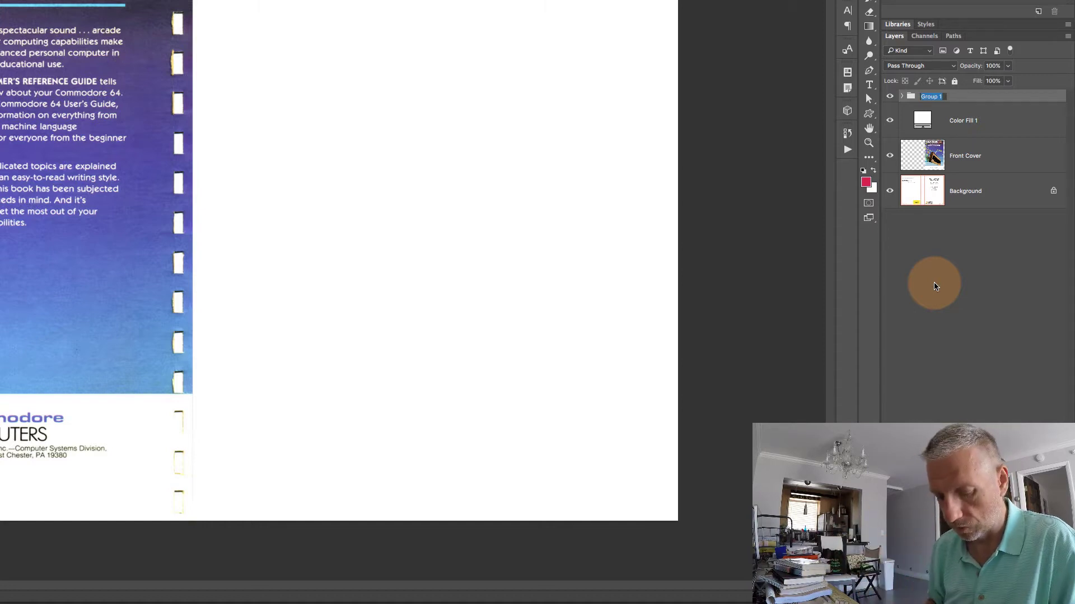
{"action": "type", "text": "Back Cover"}
{"action": "key", "text": "Return"}
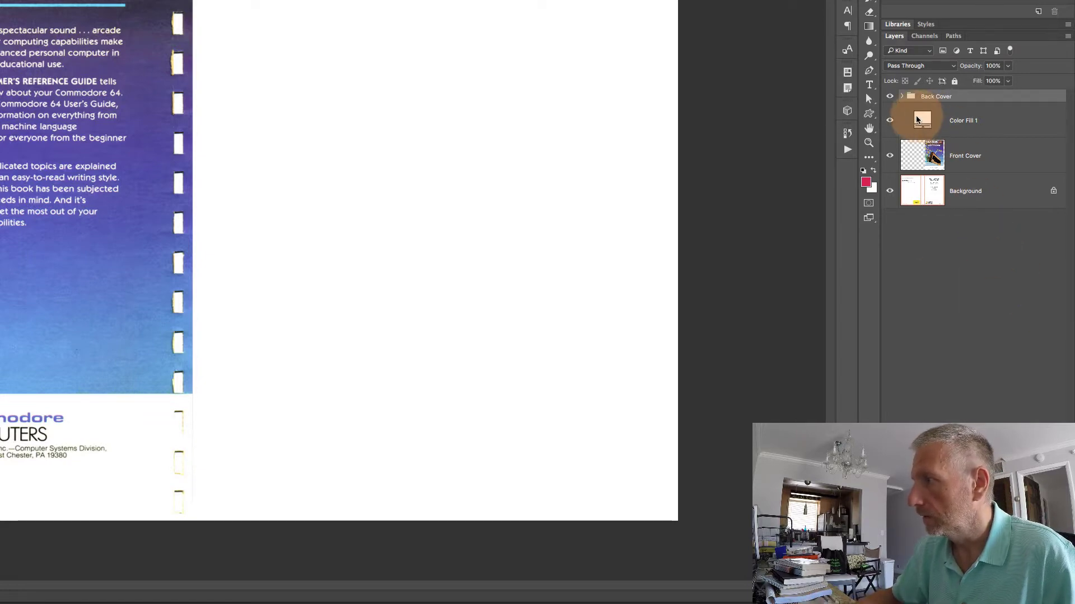
Move the Color Fill 1 layer below Front Cover and hide the Back Cover group, checking the template guides under the fill.
{"action": "left_click_drag", "start_coordinate": [925, 120], "coordinate": [924, 161]}
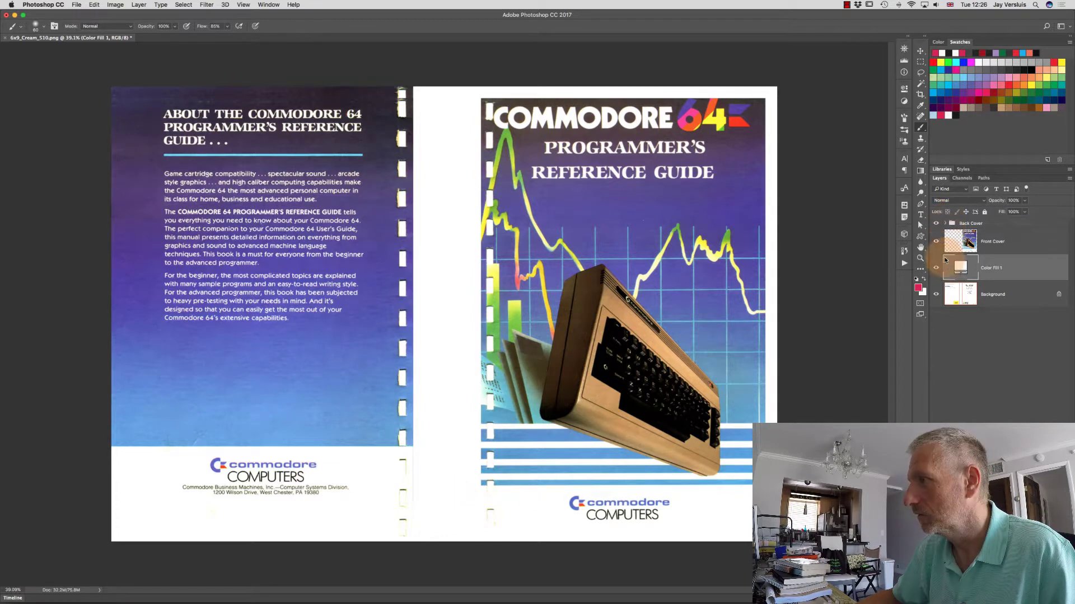
{"action": "left_click", "coordinate": [935, 224]}
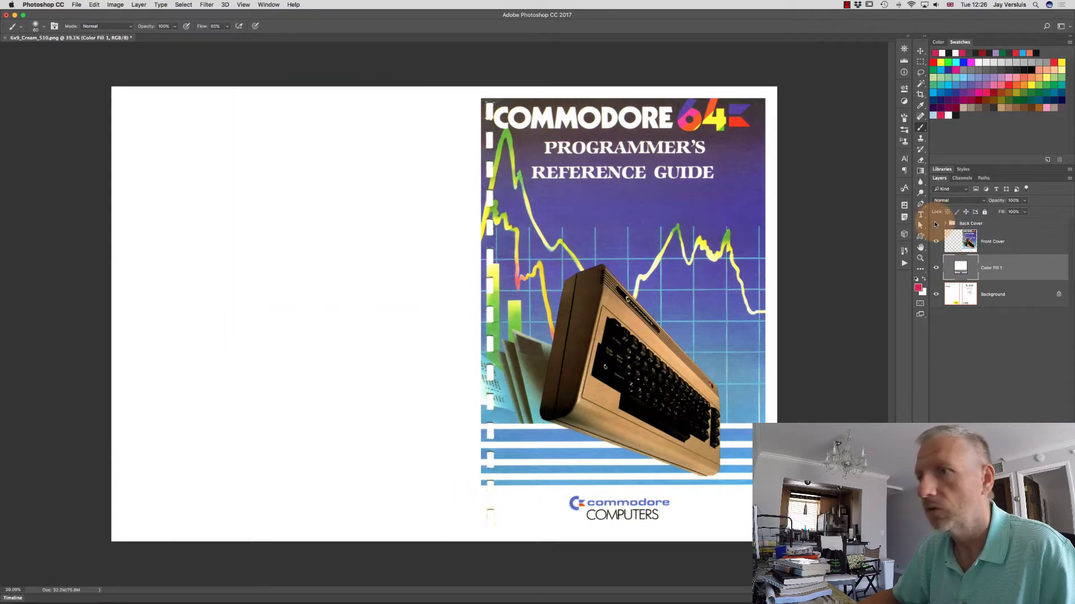
{"action": "left_click", "coordinate": [937, 268]}
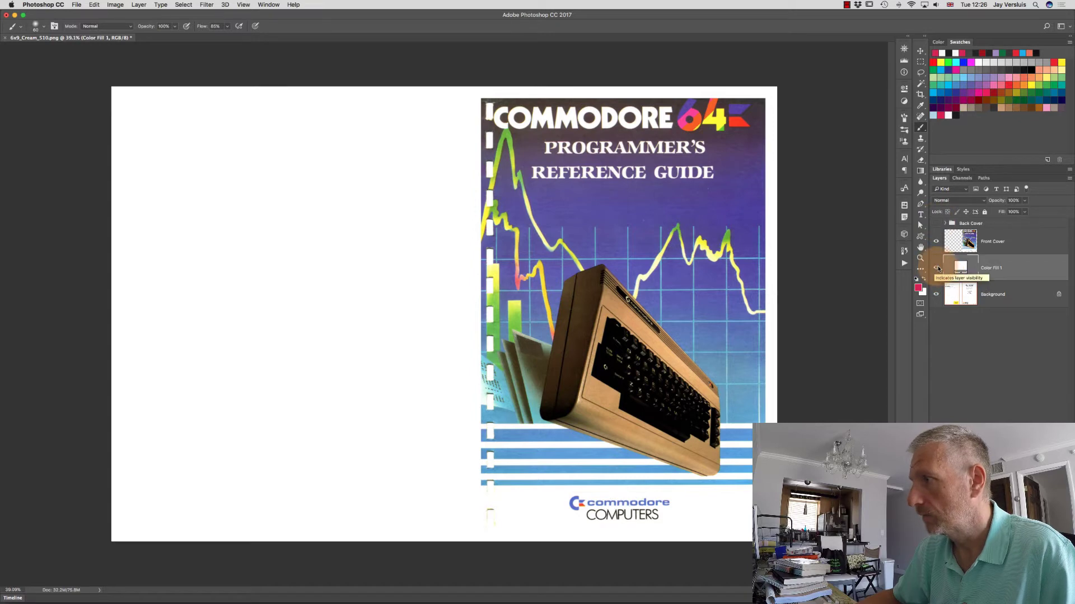
{"action": "left_click", "coordinate": [937, 269]}
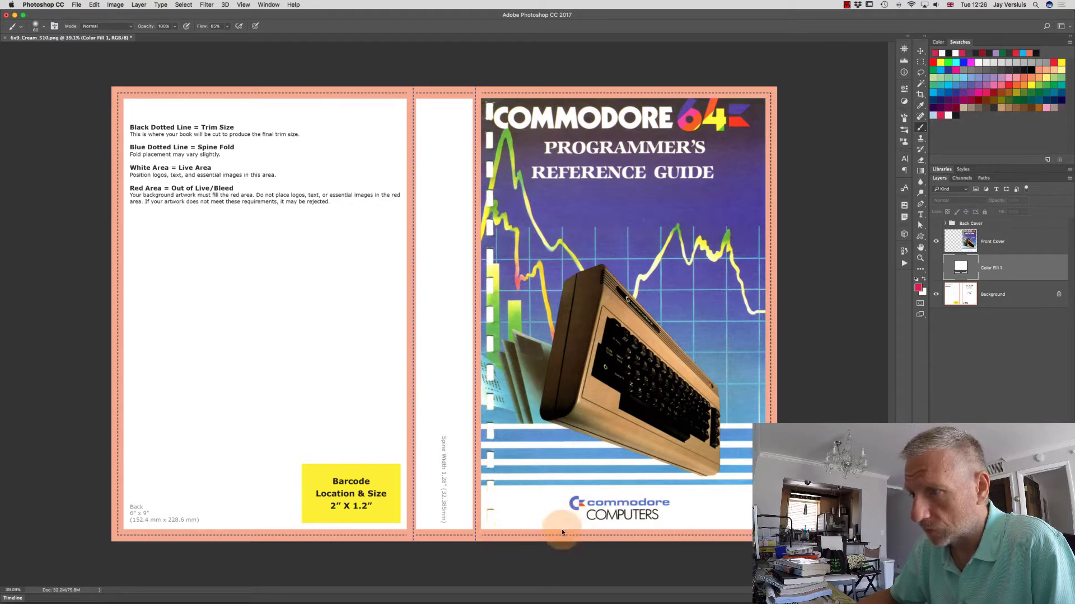
{"action": "left_click", "coordinate": [935, 268]}
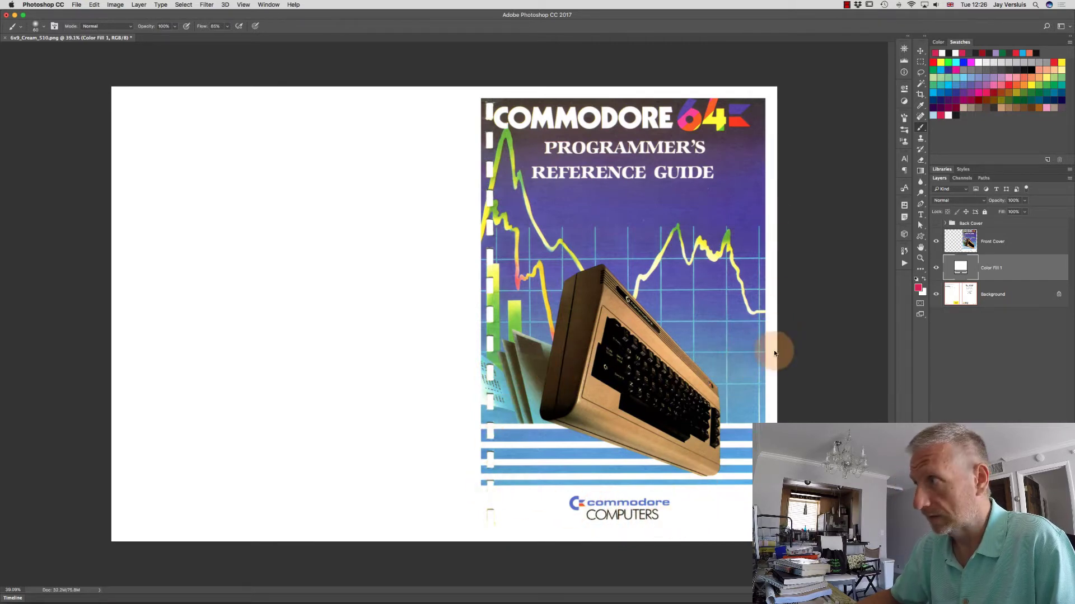
Duplicate the Front Cover layer beneath the original, and hide the Color Fill 1 layer and the upper Front Cover layer.
{"action": "left_click", "coordinate": [971, 242]}
{"action": "left_click", "coordinate": [936, 268]}
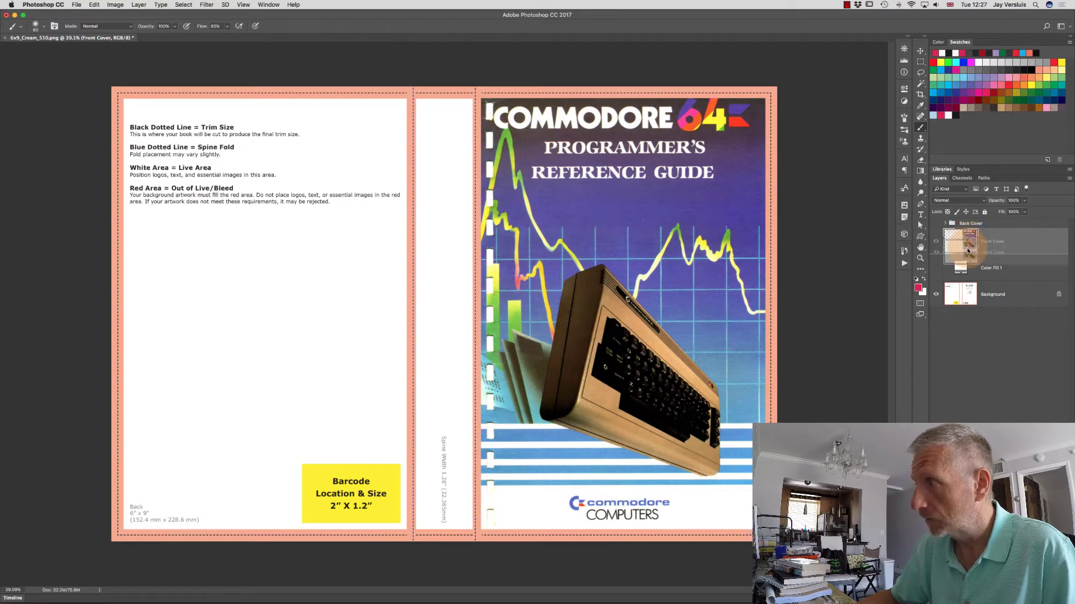
{"action": "left_click_drag", "start_coordinate": [968, 250], "coordinate": [967, 263]}
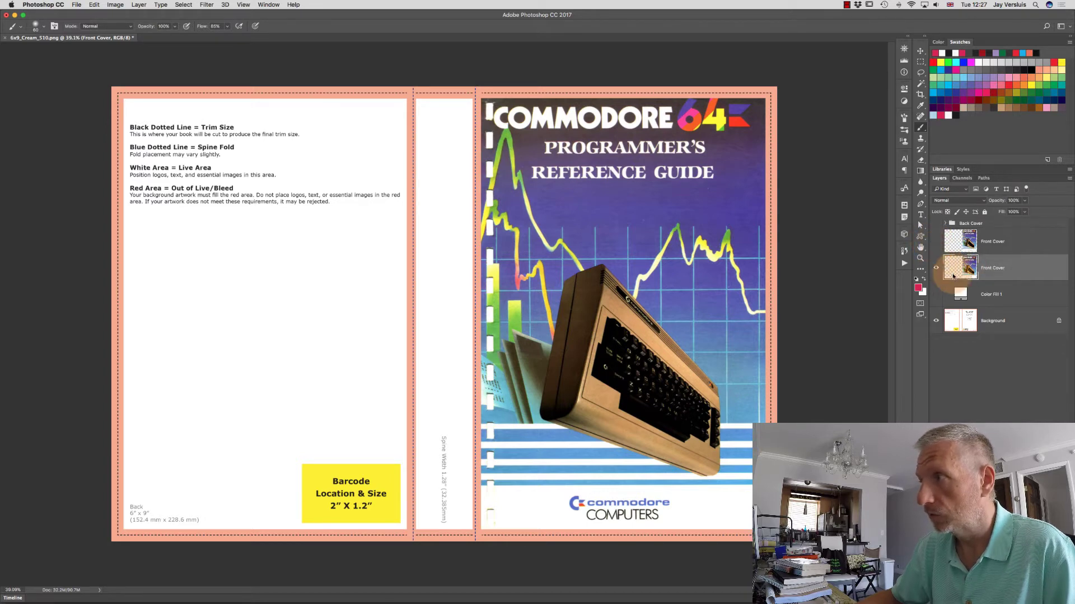
Stretch the lower Front Cover copy horizontally to about 106%, from the spine fold line to the outer edge of the bleed.
{"action": "left_click", "coordinate": [921, 50]}
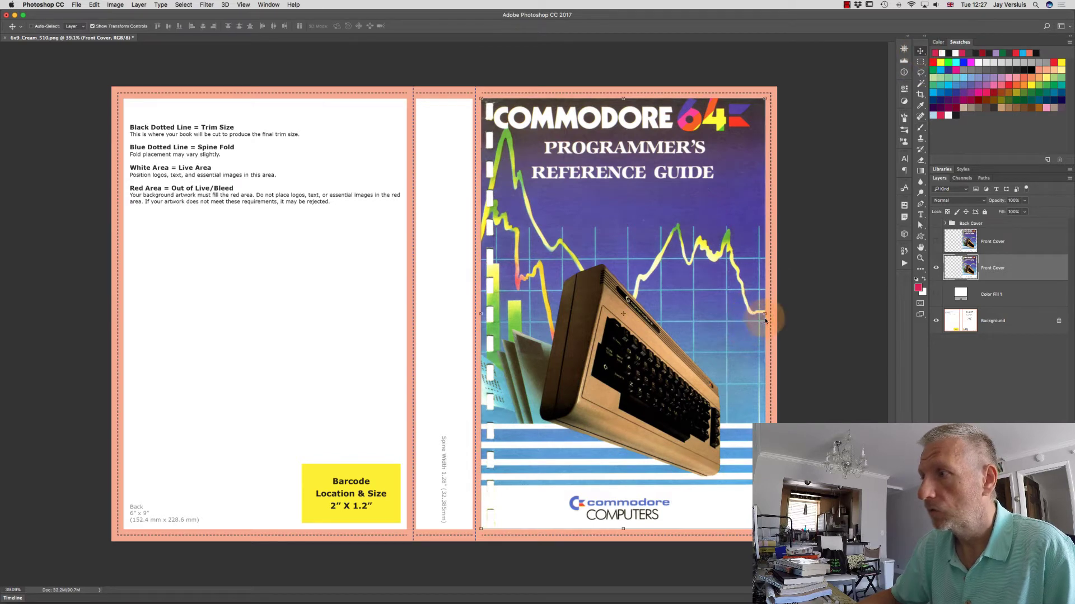
{"action": "left_click_drag", "start_coordinate": [766, 316], "coordinate": [775, 316]}
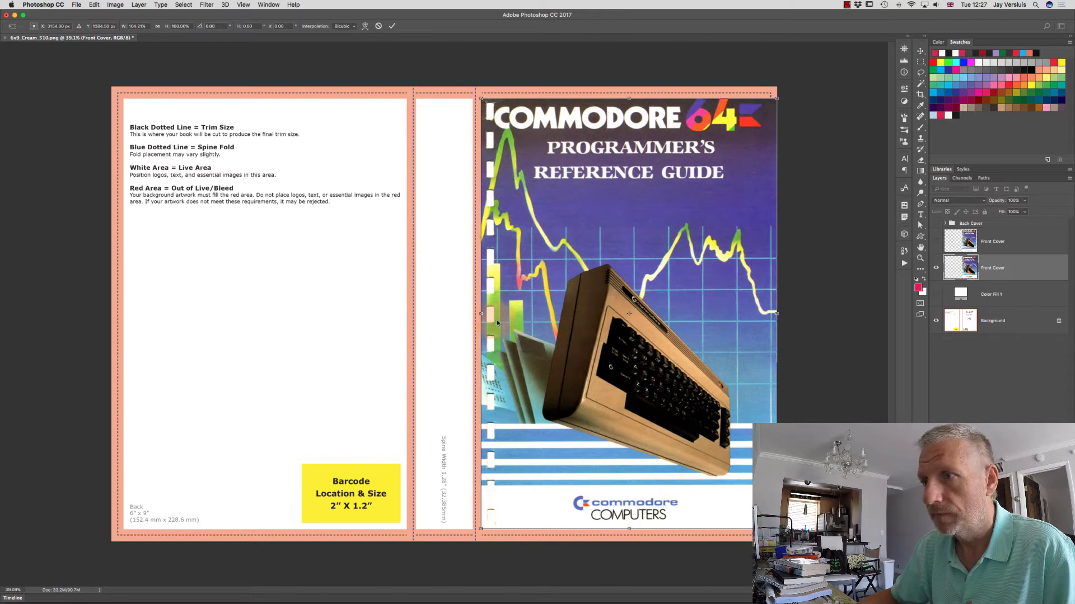
{"action": "left_click_drag", "start_coordinate": [481, 317], "coordinate": [479, 318]}
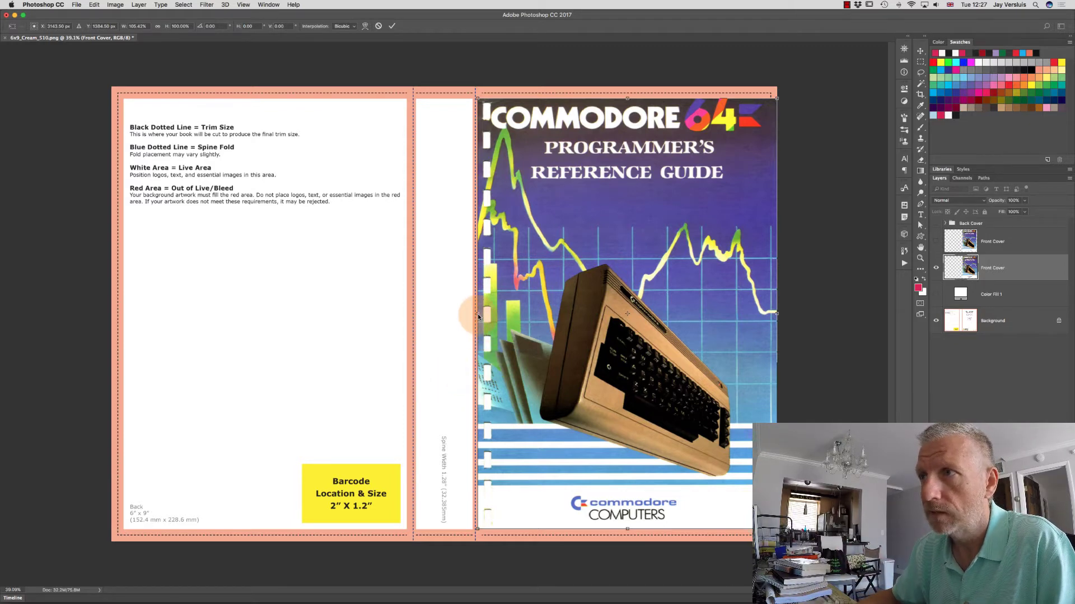
{"action": "left_click_drag", "start_coordinate": [476, 316], "coordinate": [475, 317]}
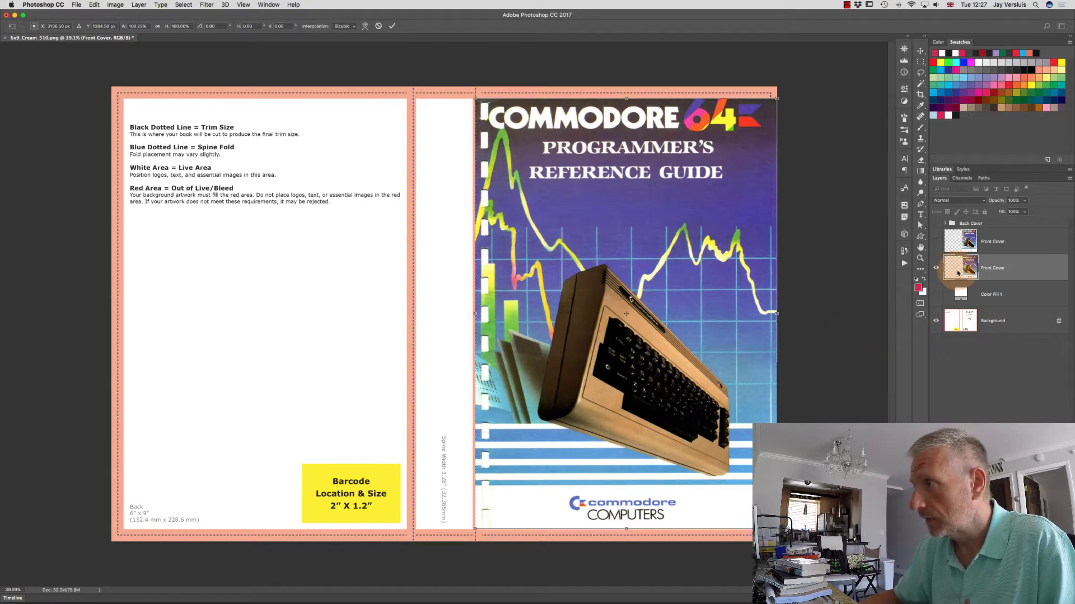
{"action": "key", "text": "Return"}
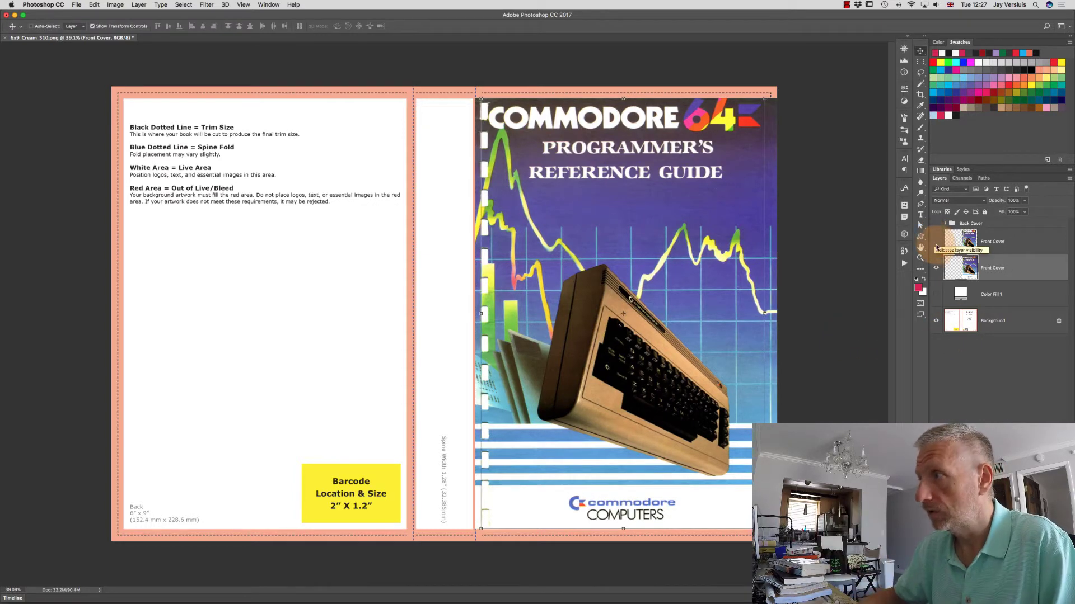
Show the original Front Cover layer above the stretched copy and select the copy beneath it.
{"action": "left_click", "coordinate": [936, 242]}
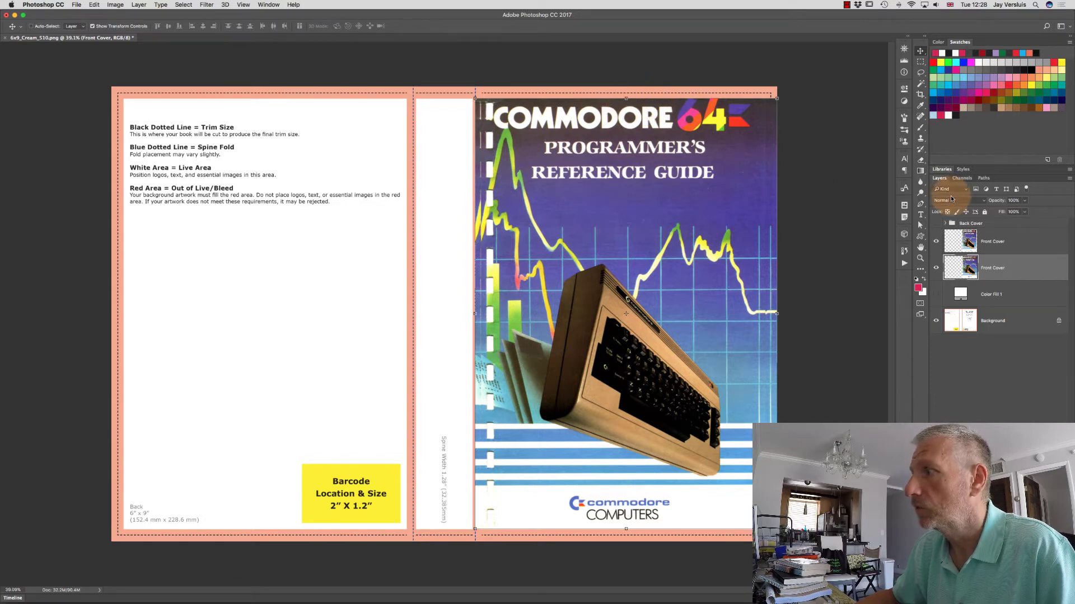
{"action": "left_click", "coordinate": [954, 243]}
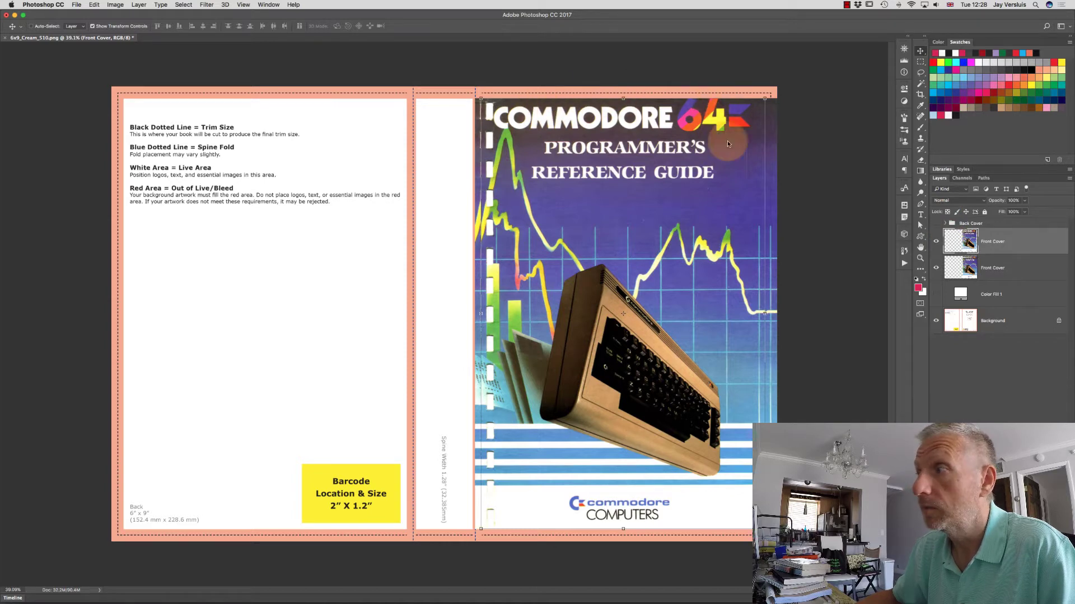
{"action": "left_click", "coordinate": [945, 259]}
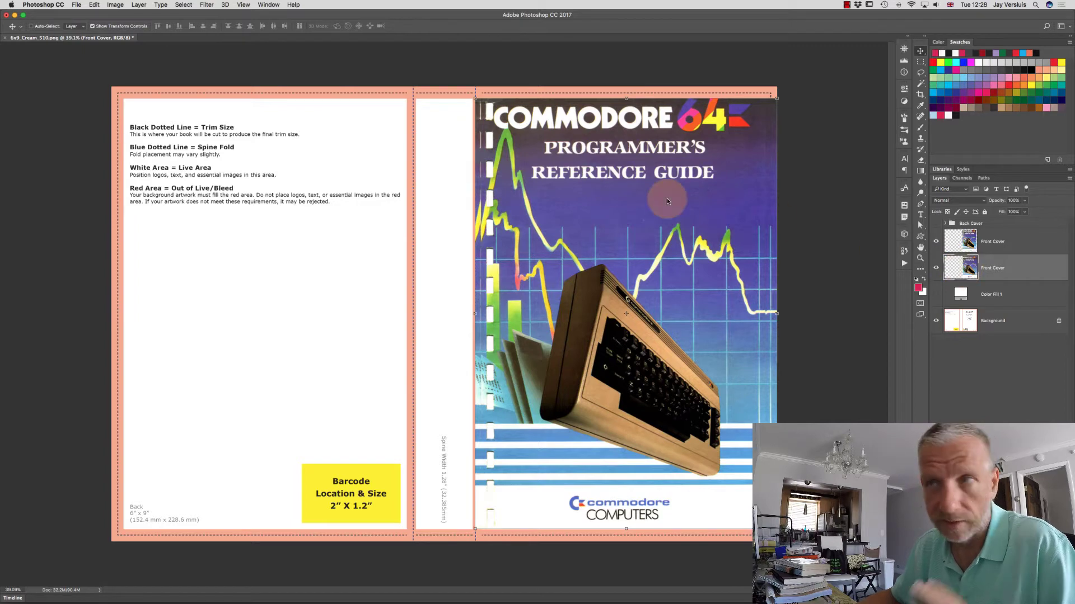
{"action": "mouse_move", "coordinate": [625, 99]}
{"action": "left_mouse_down"}
{"action": "mouse_move", "coordinate": [626, 88]}
{"action": "mouse_move", "coordinate": [626, 98]}
{"action": "left_mouse_up"}
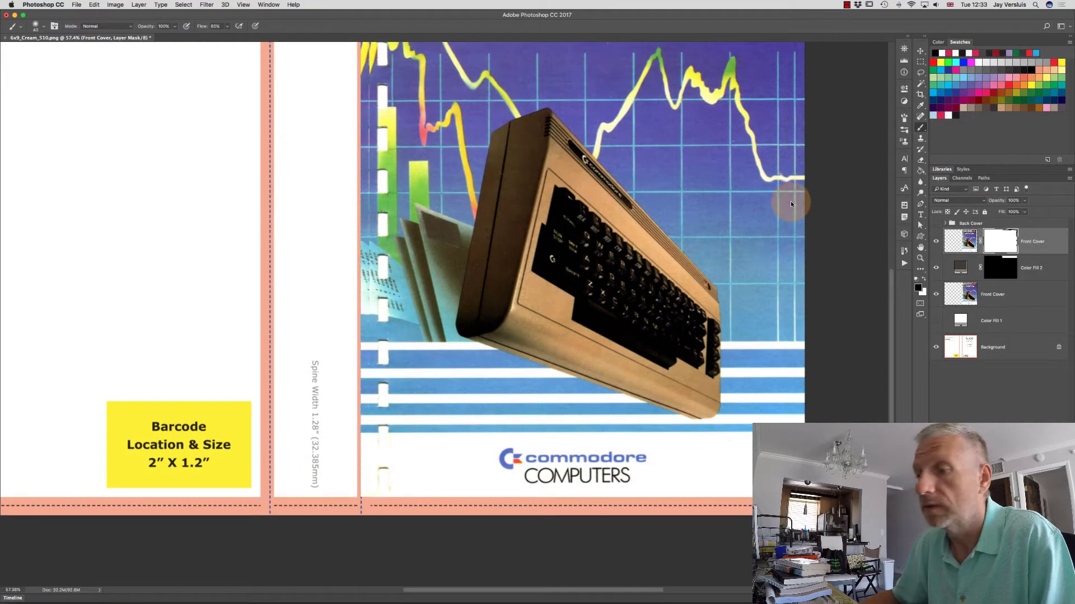
Group both Front Cover layers with the Color Fill 2 layer and name the group Front Cover.
{"action": "scroll", "coordinate": [775, 330], "scroll_direction": "down", "scroll_amount": 3}
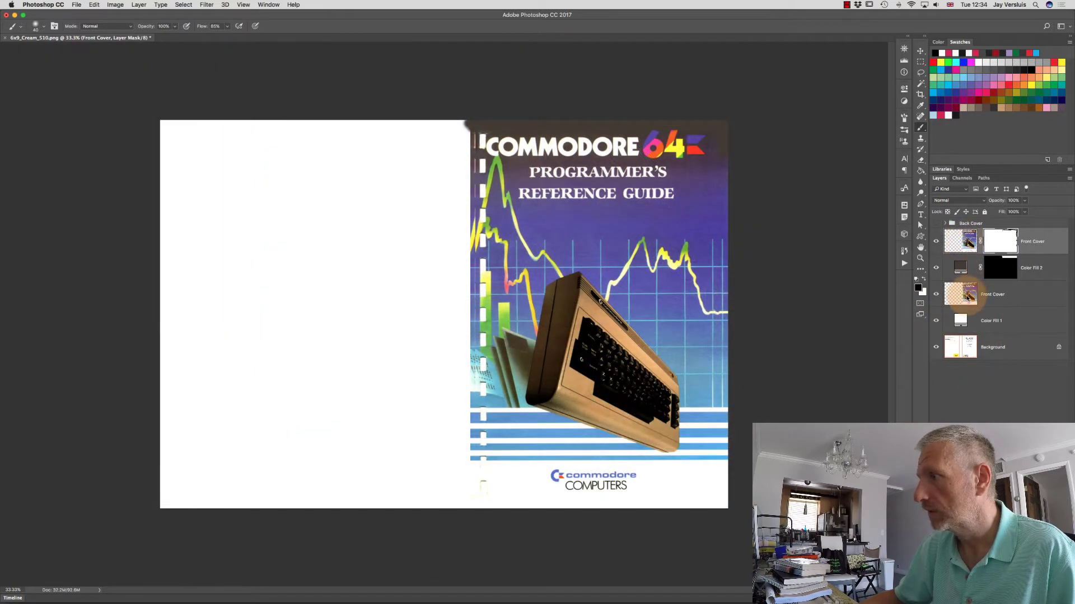
{"action": "left_click", "coordinate": [945, 289]}
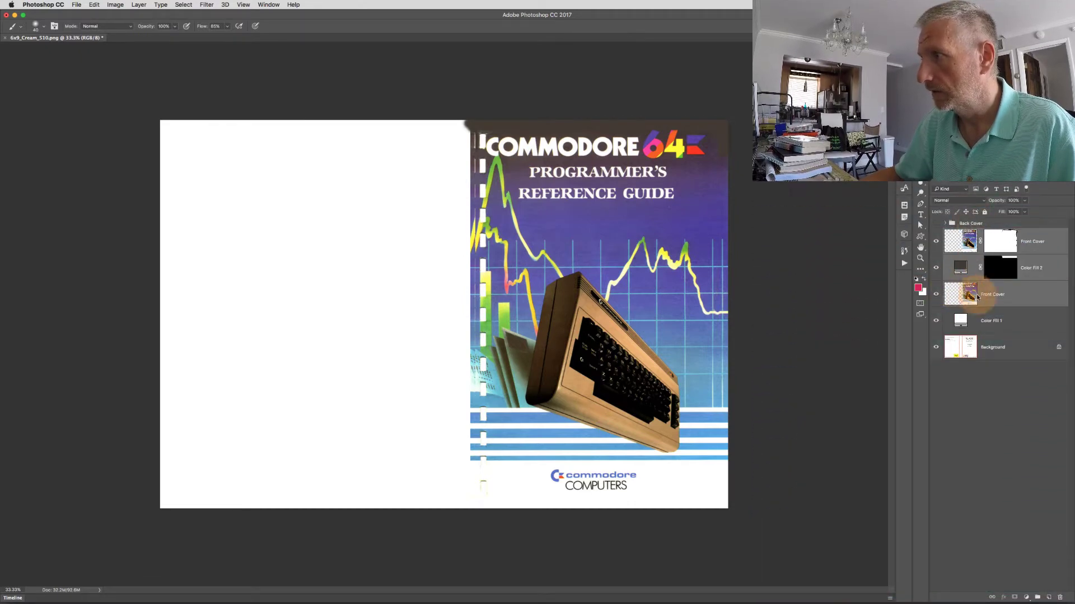
{"action": "left_click_drag", "start_coordinate": [944, 287], "coordinate": [1037, 599]}
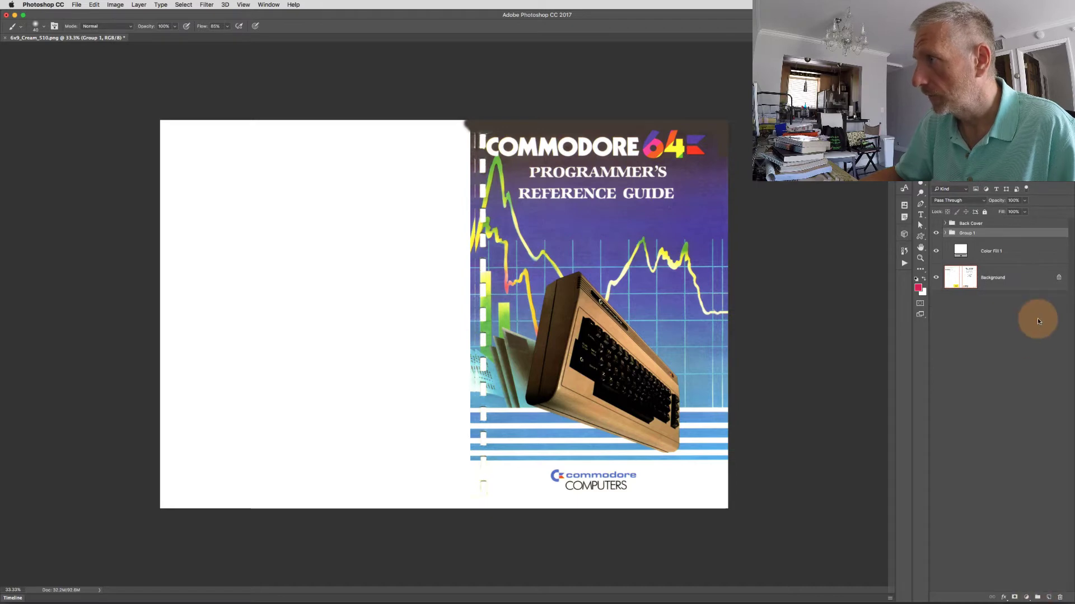
{"action": "type", "text": "Front Cover"}
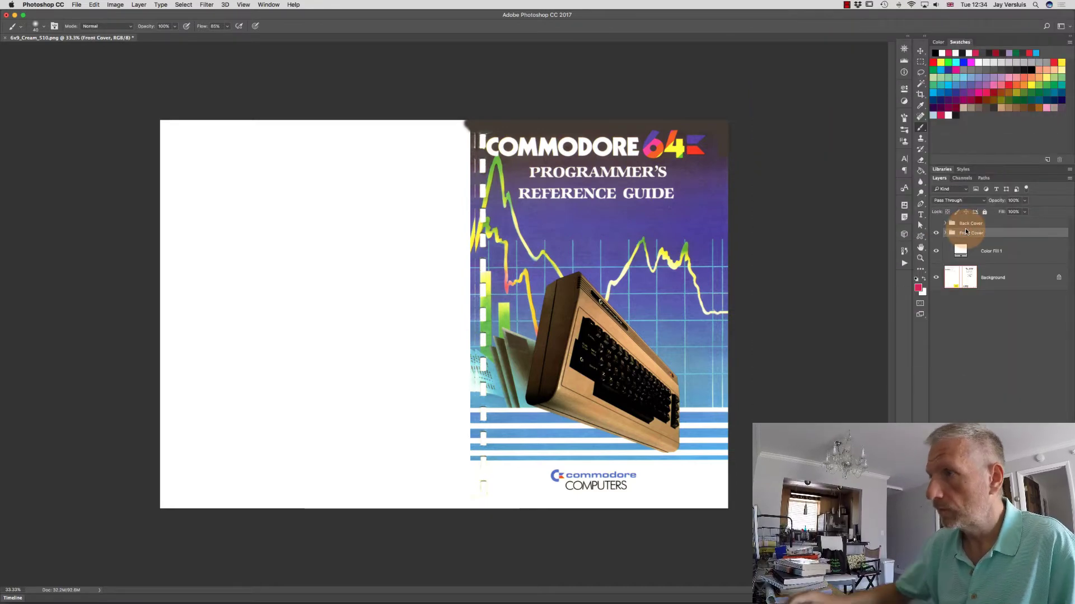
{"action": "key", "text": "Return"}
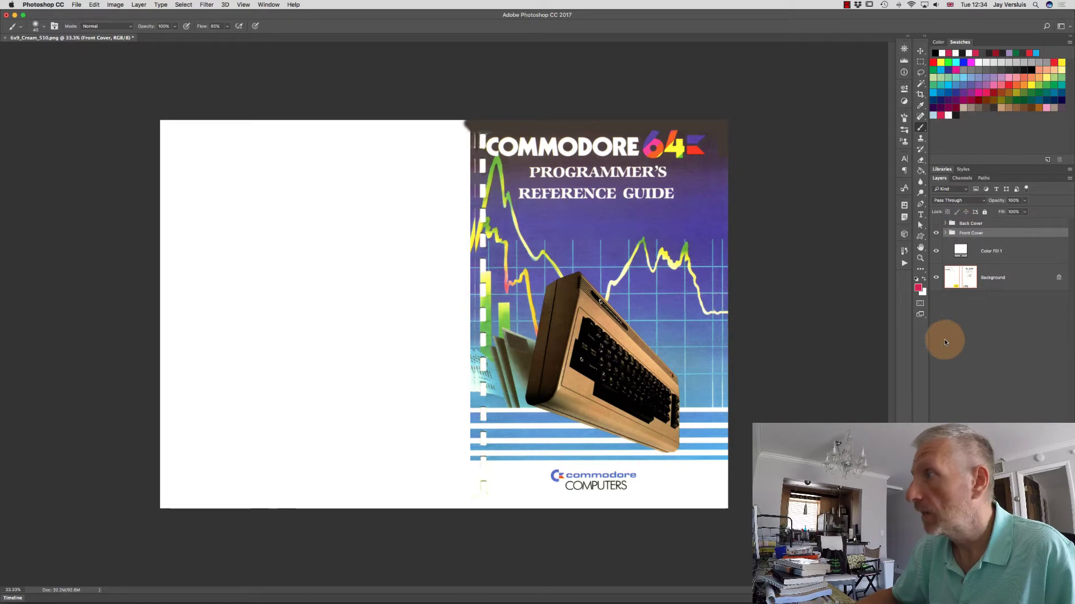
Display only the Back Cover group over the template background and lower the group's opacity to about 52%.
{"action": "left_click", "coordinate": [936, 234]}
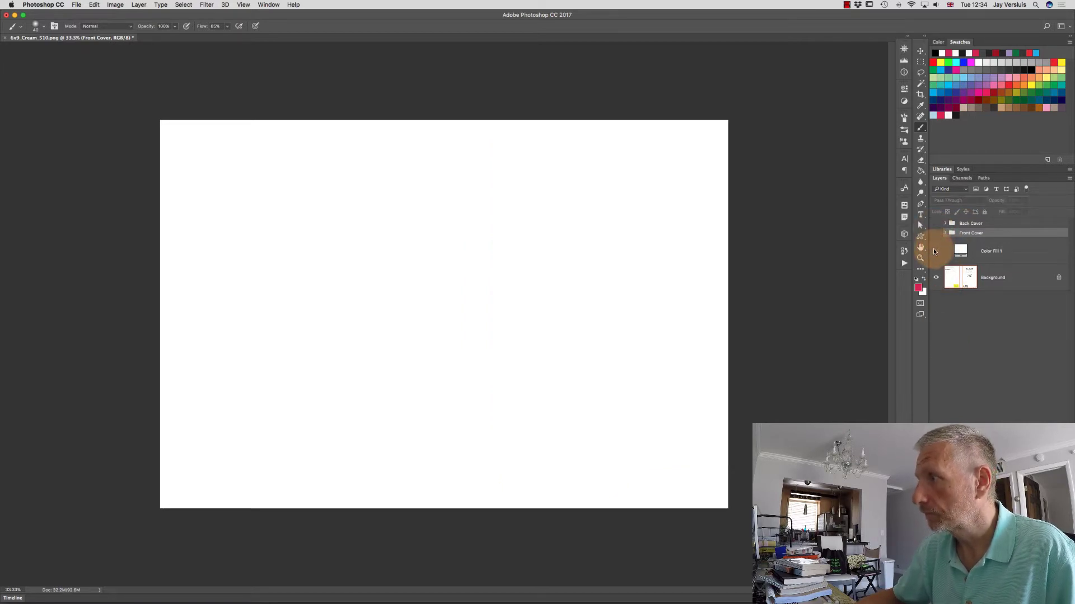
{"action": "left_click", "coordinate": [935, 251]}
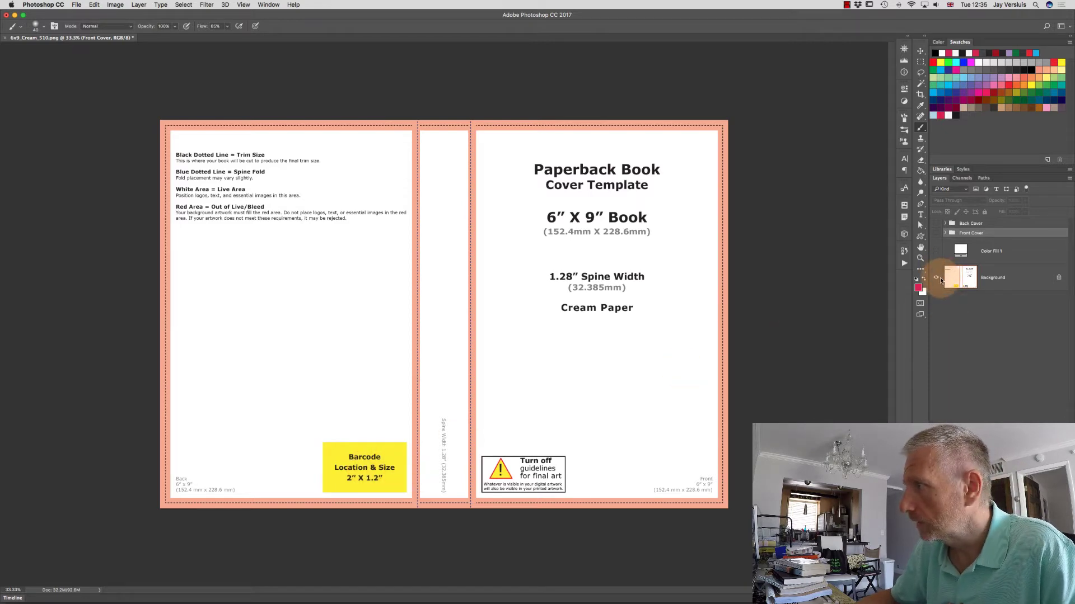
{"action": "left_click", "coordinate": [936, 223]}
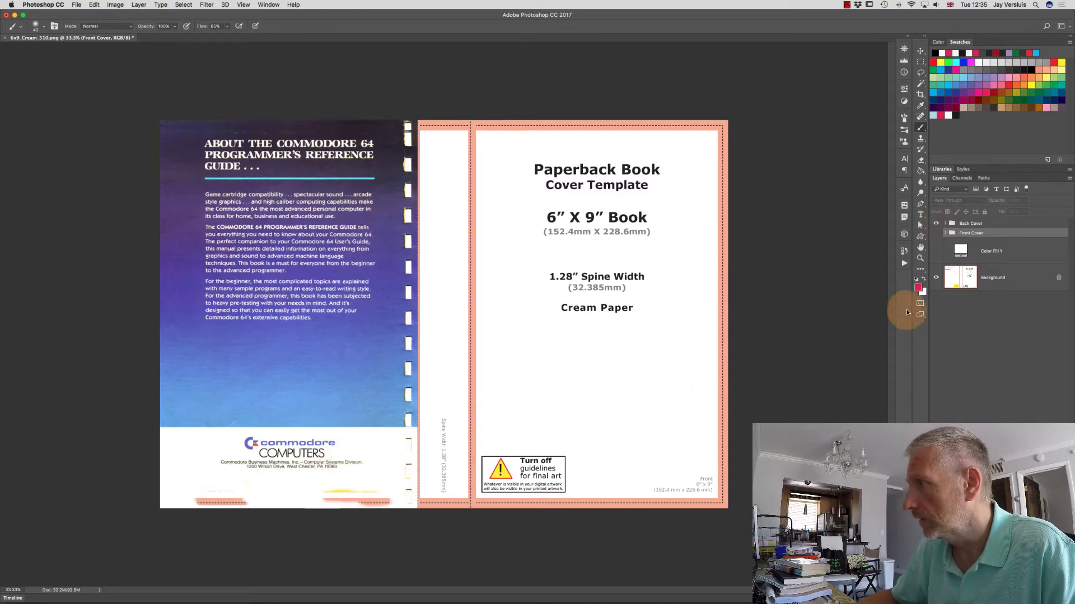
{"action": "left_click", "coordinate": [962, 223]}
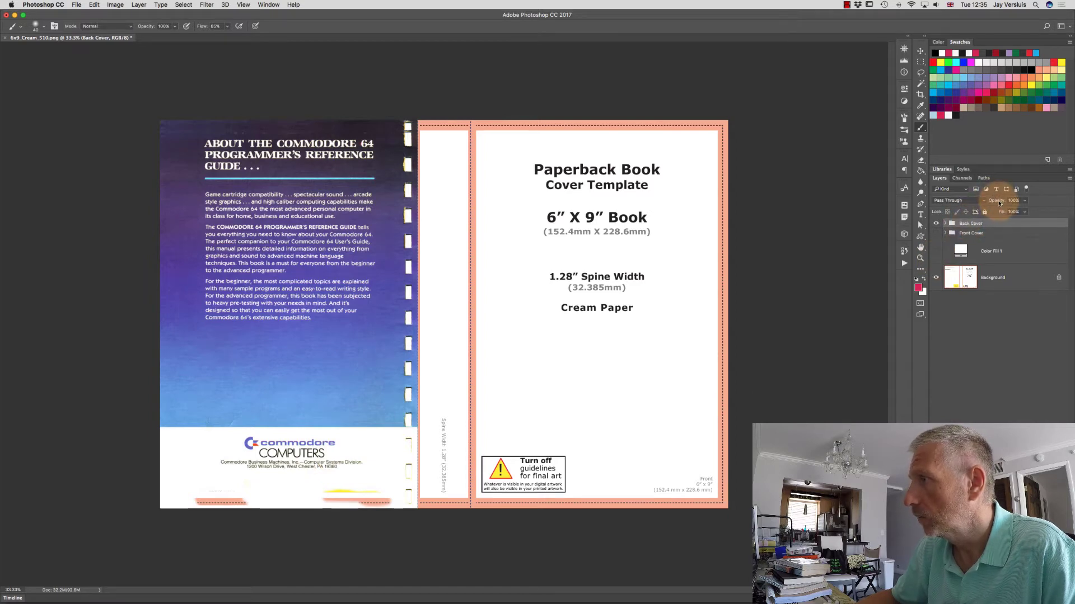
{"action": "left_click_drag", "start_coordinate": [999, 202], "coordinate": [978, 202]}
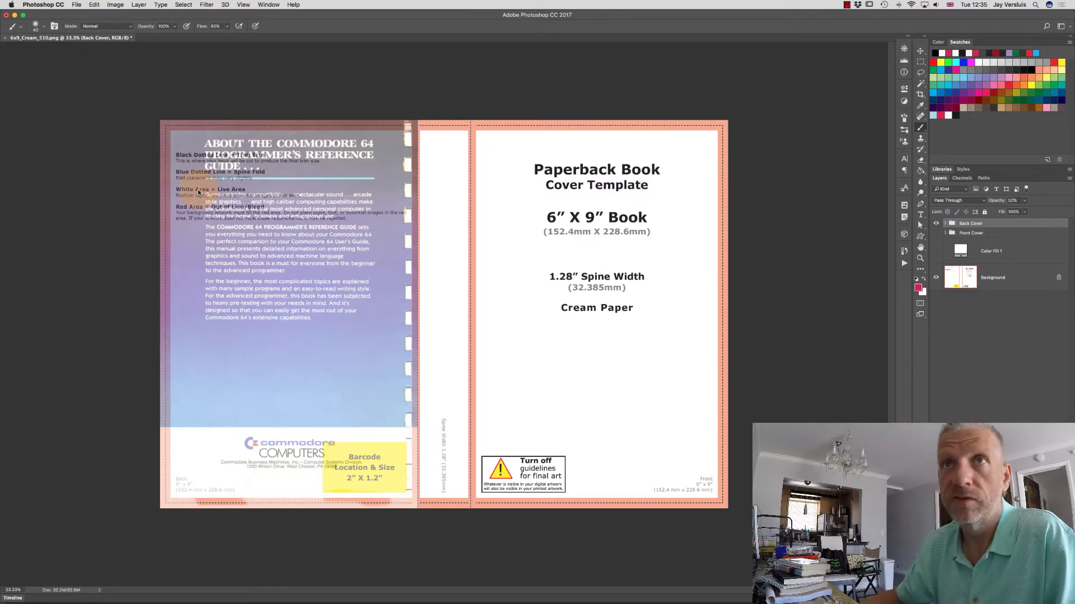
Create a new document named Barcode, 2 inches wide and 1.2 inches high.
{"action": "left_click", "coordinate": [76, 4]}
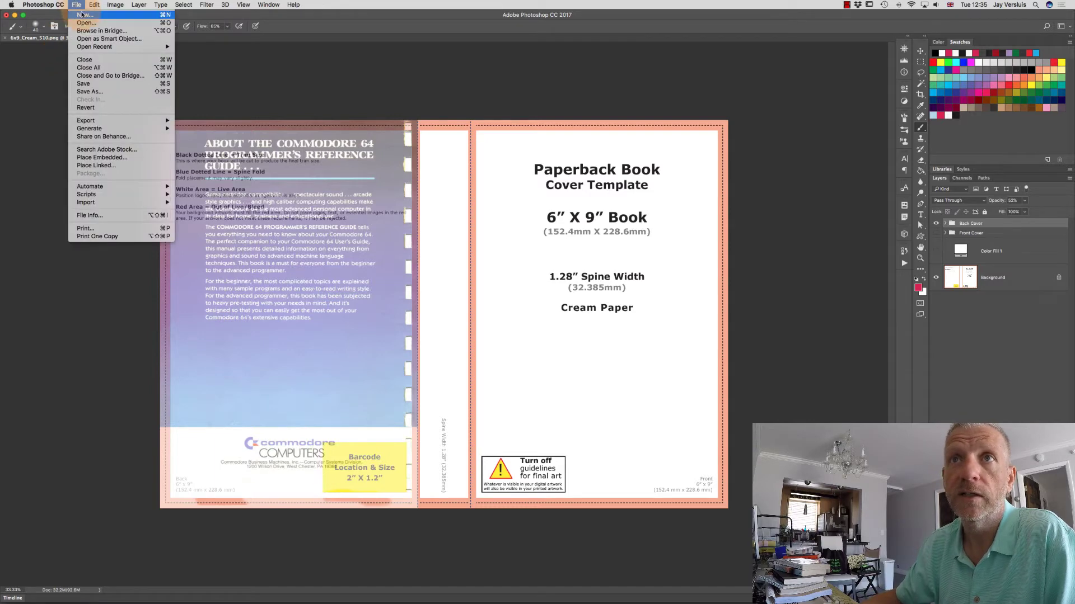
{"action": "key", "text": "Escape"}
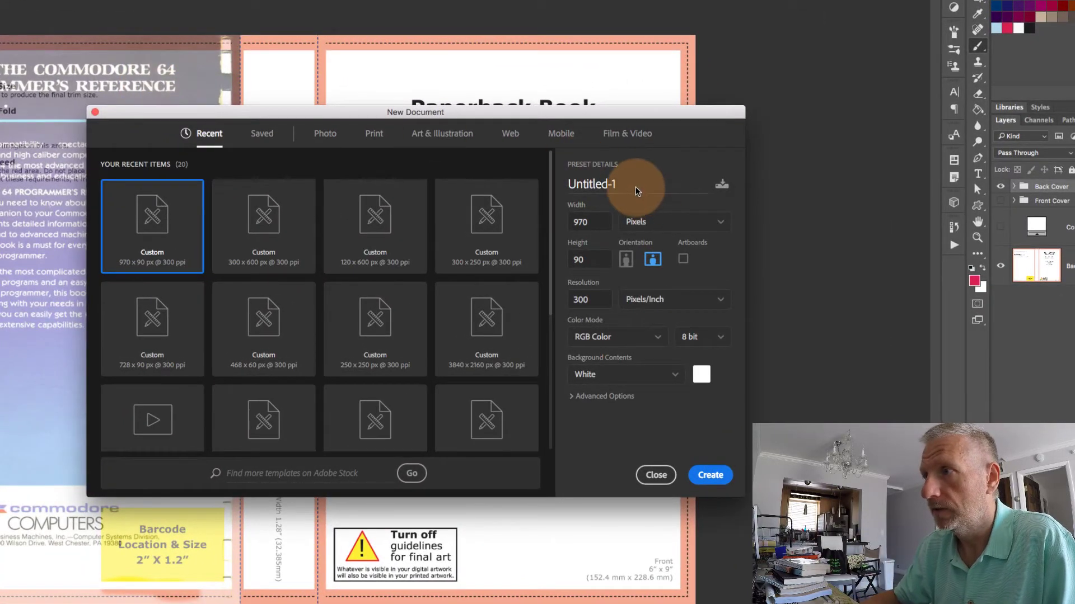
{"action": "left_click", "coordinate": [636, 189]}
{"action": "type", "text": "Barcode"}
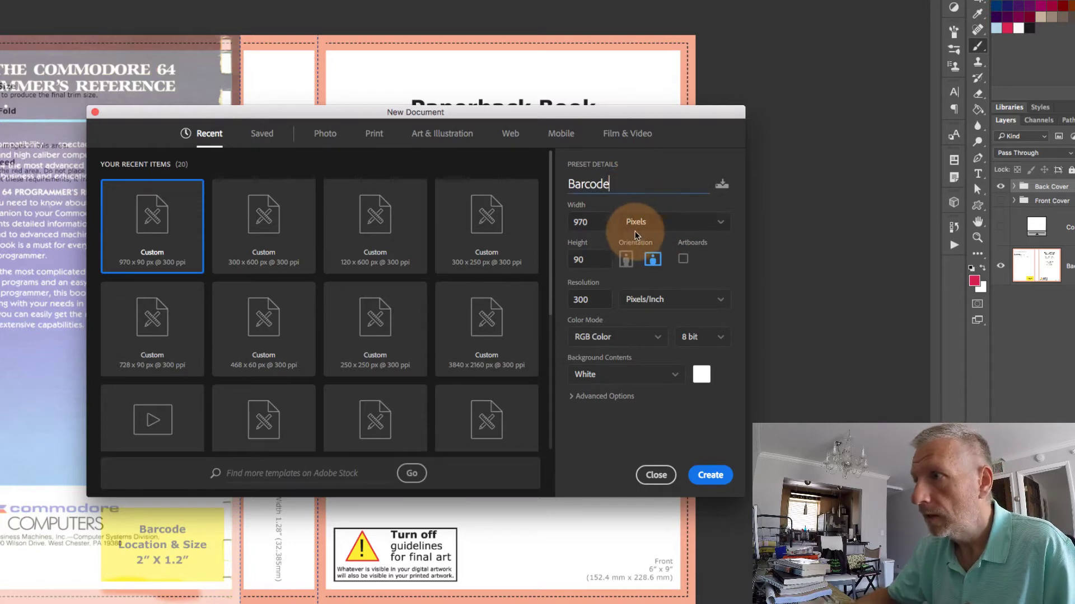
{"action": "left_click", "coordinate": [720, 225]}
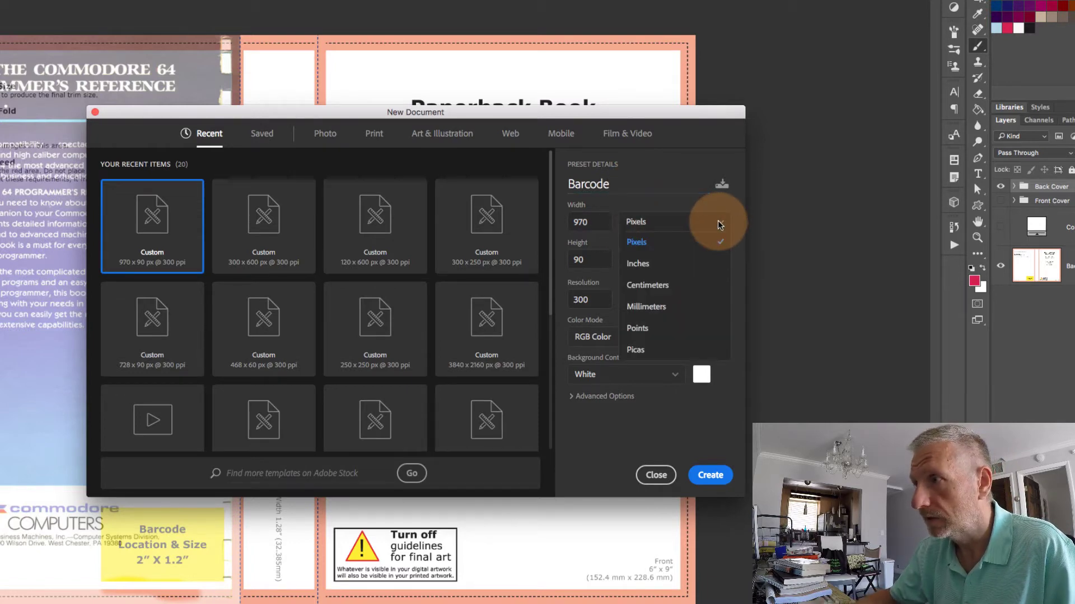
{"action": "left_click", "coordinate": [667, 263]}
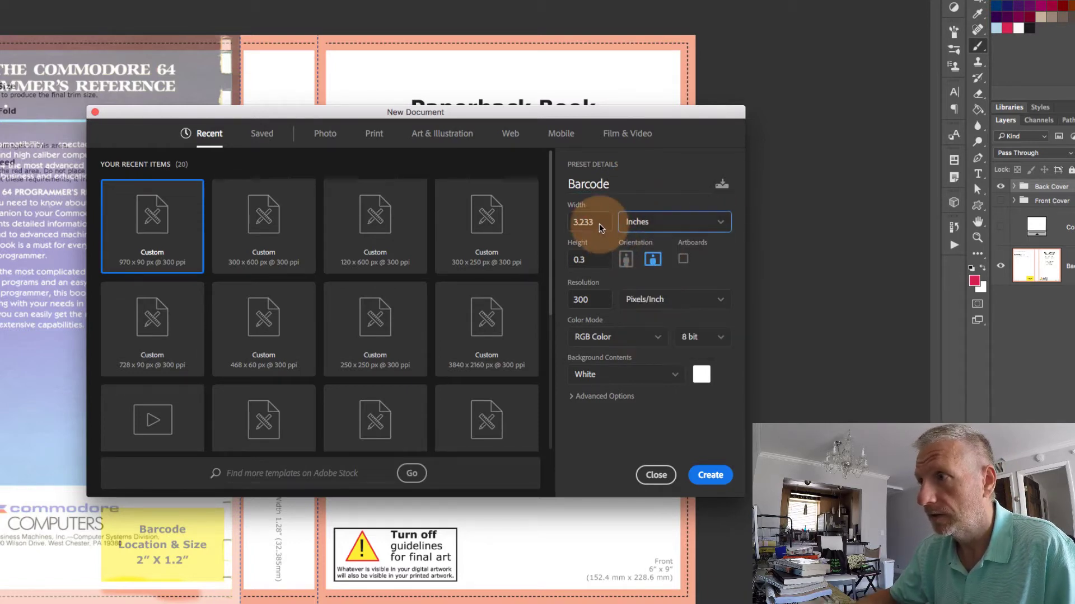
{"action": "double_click", "coordinate": [600, 227]}
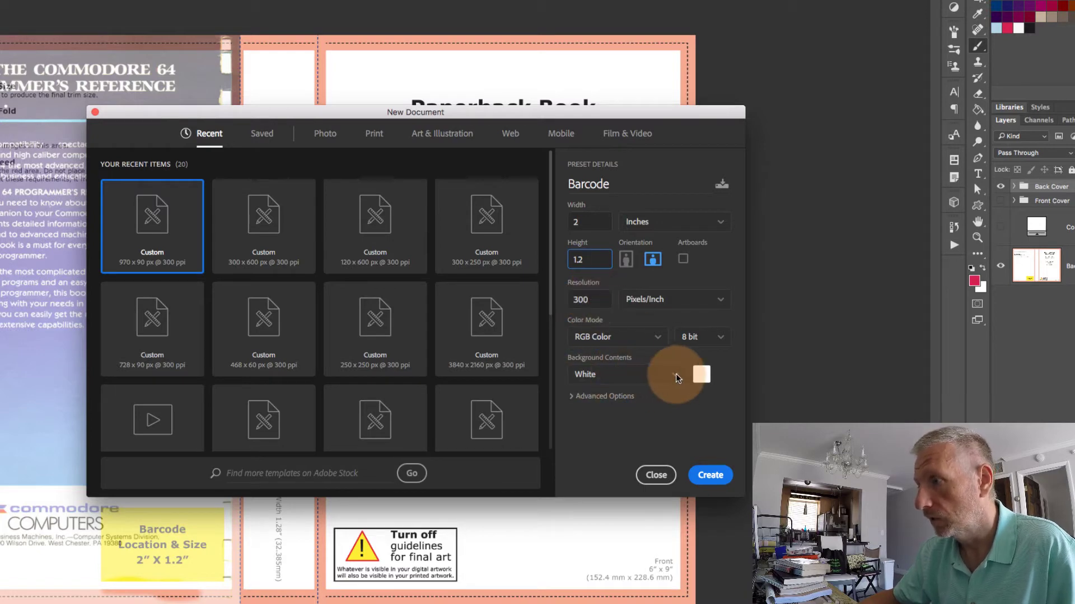
{"action": "left_click", "coordinate": [704, 481]}
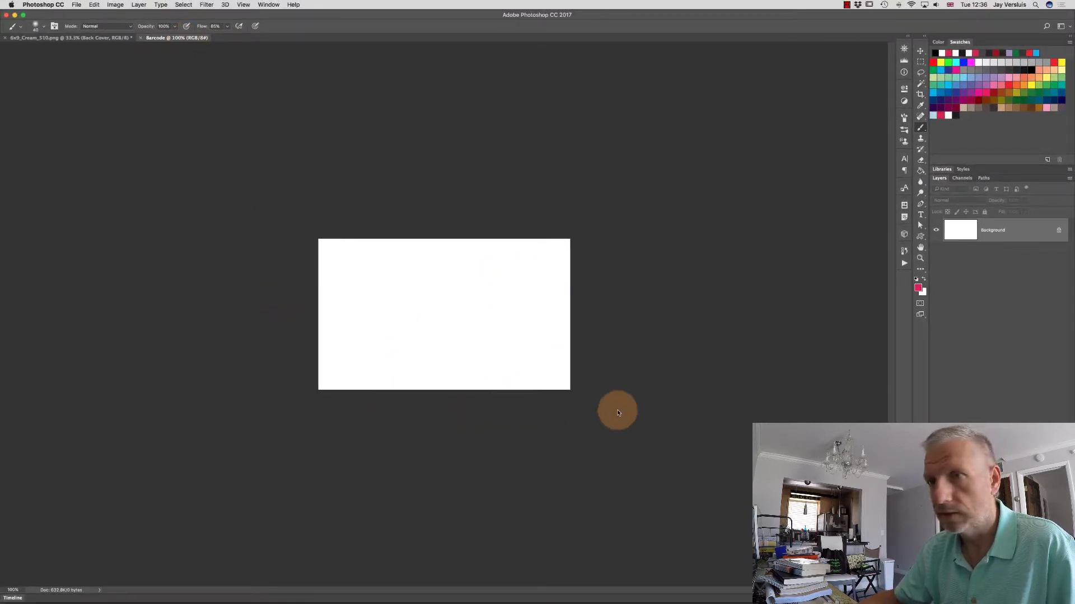
Convert the locked background into a regular layer named Barcode.
{"action": "double_click", "coordinate": [992, 234]}
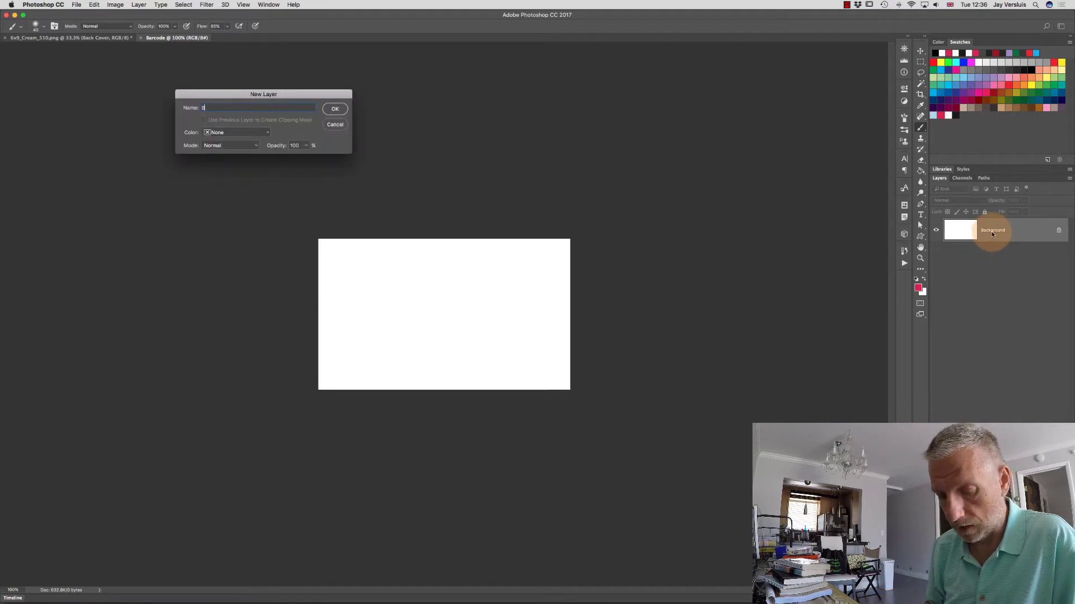
{"action": "type", "text": "Barcode"}
{"action": "key", "text": "Return"}
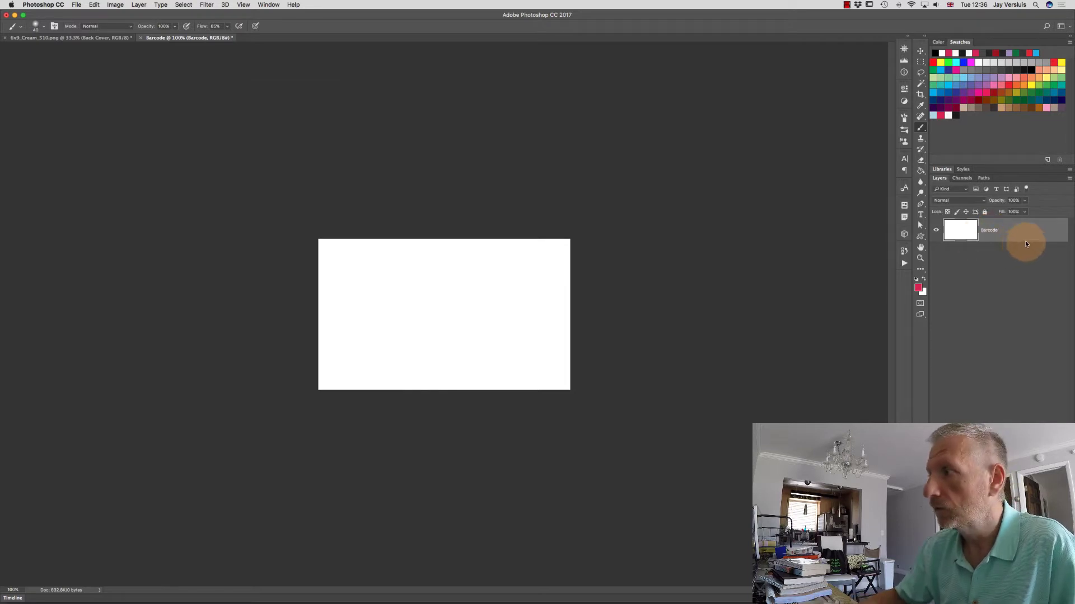
Duplicate the Barcode layer into the 6x9_Cream_510.png document and switch to that document.
{"action": "right_click", "coordinate": [1003, 232]}
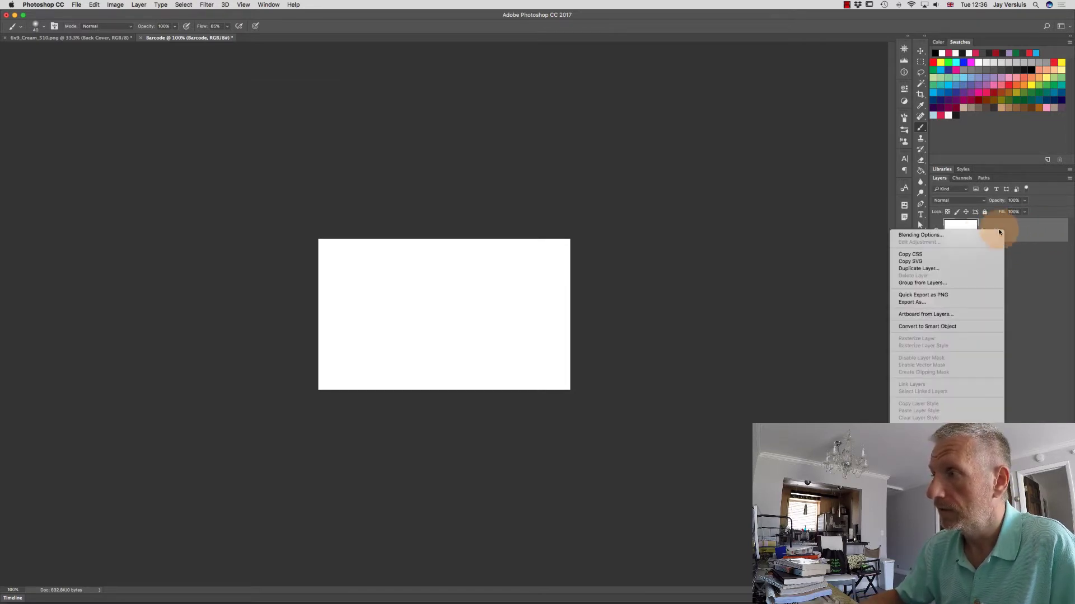
{"action": "left_click", "coordinate": [967, 270]}
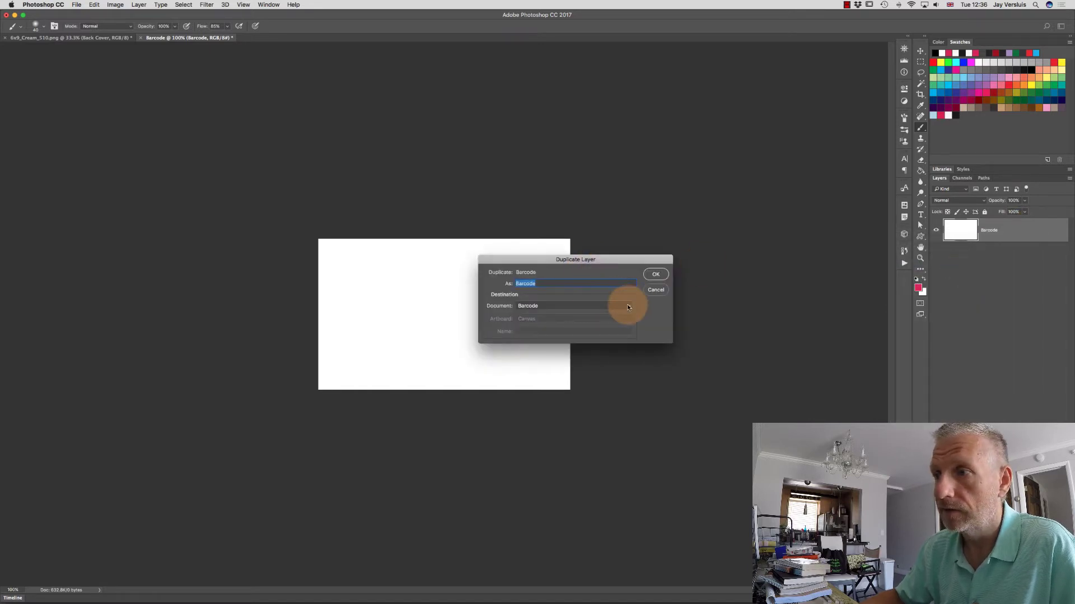
{"action": "left_click", "coordinate": [627, 305]}
{"action": "left_click", "coordinate": [614, 300]}
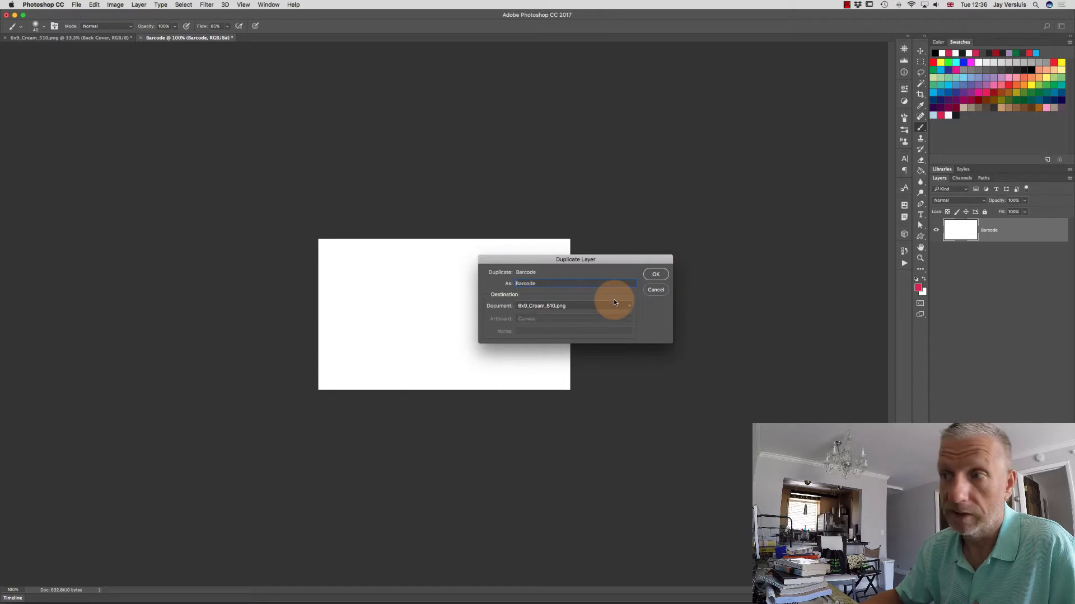
{"action": "left_click", "coordinate": [656, 275]}
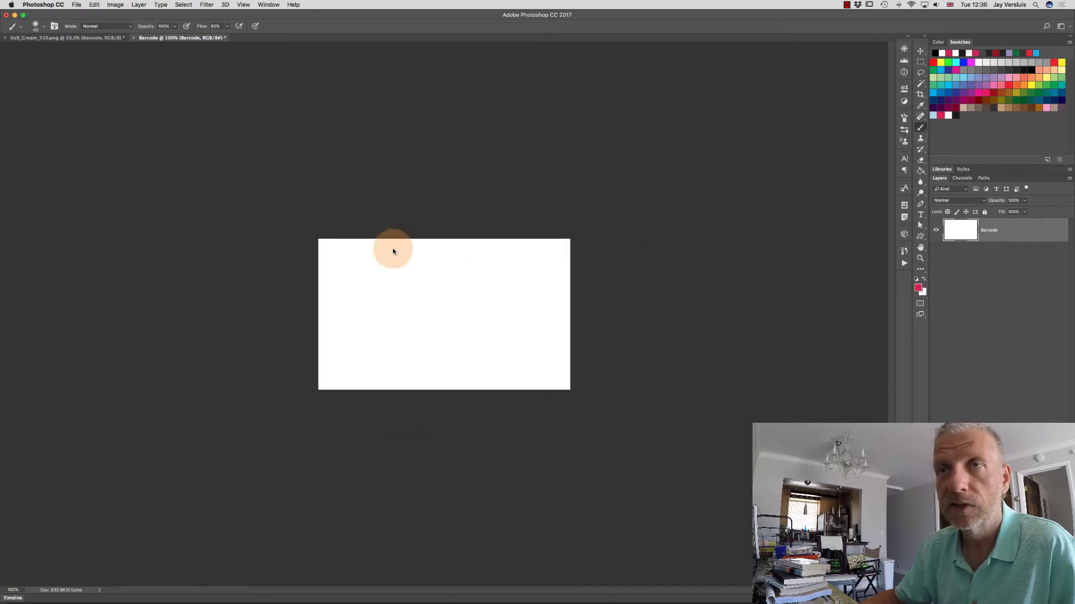
{"action": "left_click", "coordinate": [99, 38]}
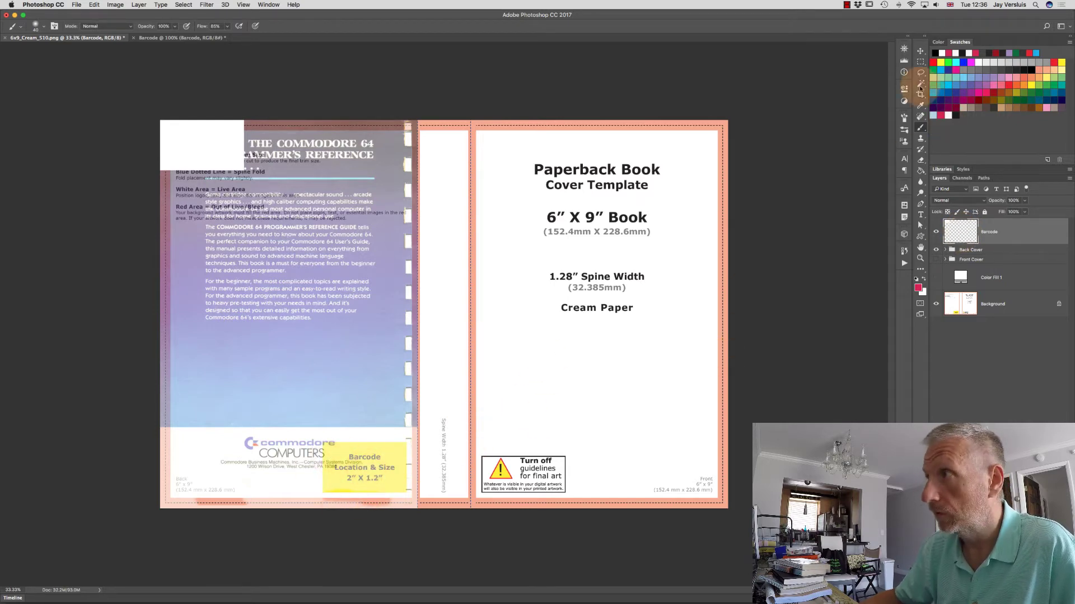
Move the white barcode rectangle onto the blue area of the back cover, centred between the text and the Commodore logo.
{"action": "left_click", "coordinate": [920, 51]}
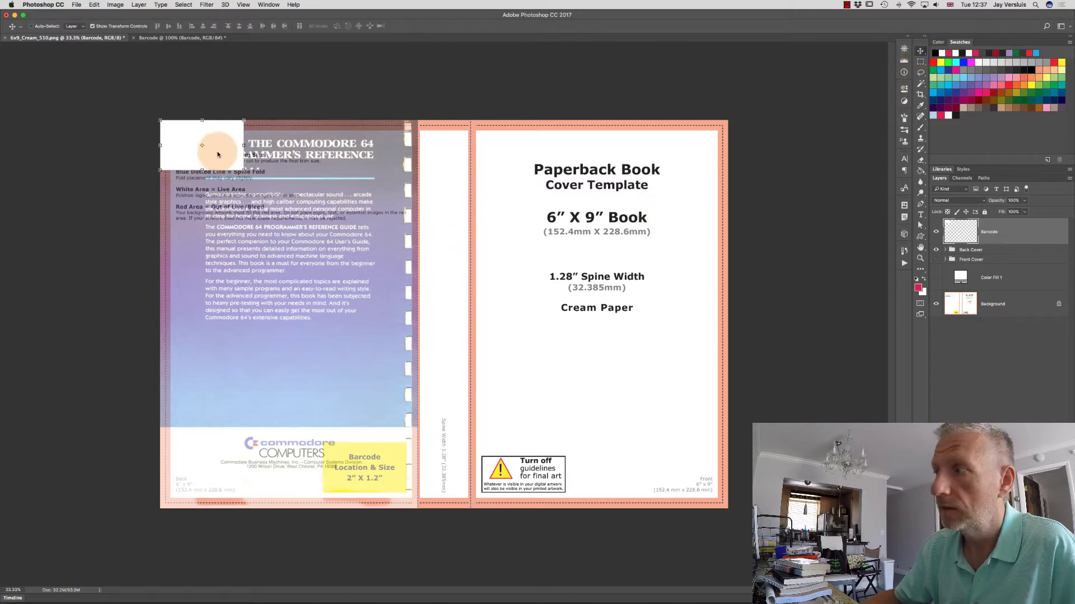
{"action": "left_click_drag", "start_coordinate": [218, 155], "coordinate": [305, 401]}
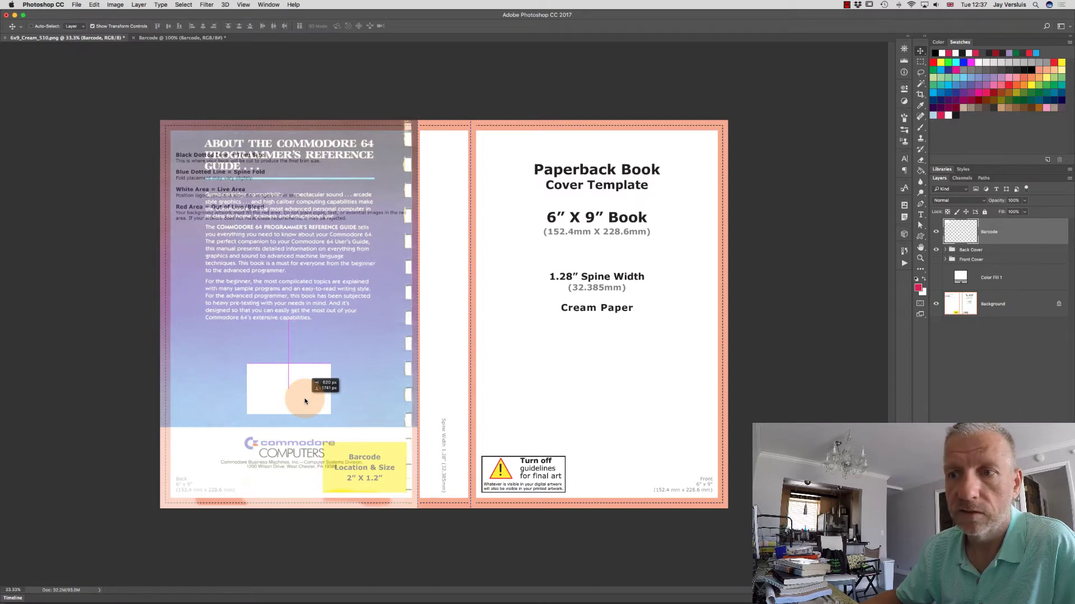
{"action": "left_click_drag", "start_coordinate": [305, 402], "coordinate": [305, 401]}
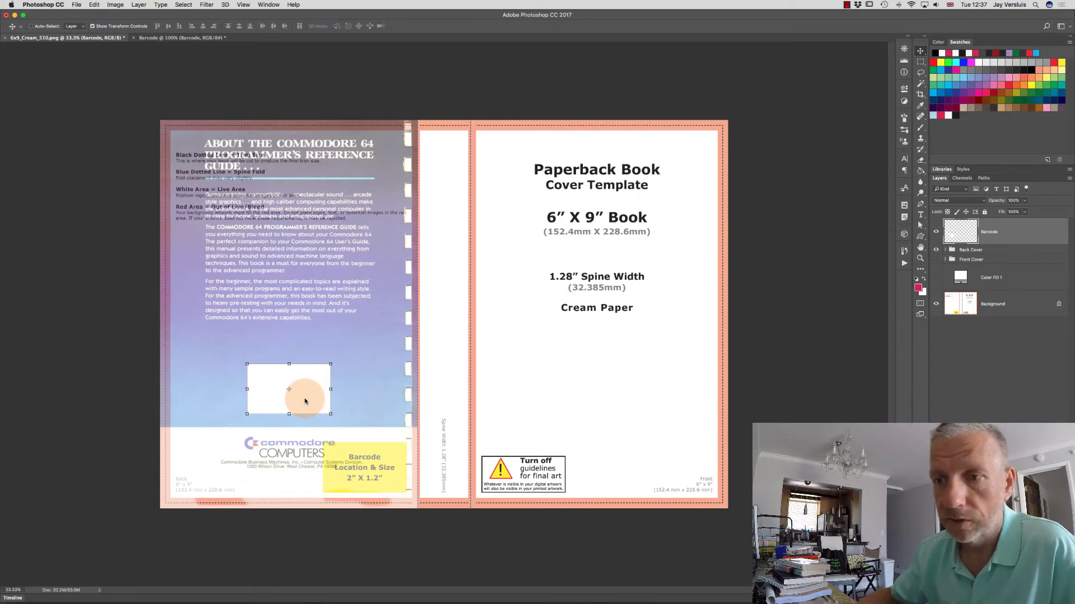
{"action": "left_click", "coordinate": [685, 398]}
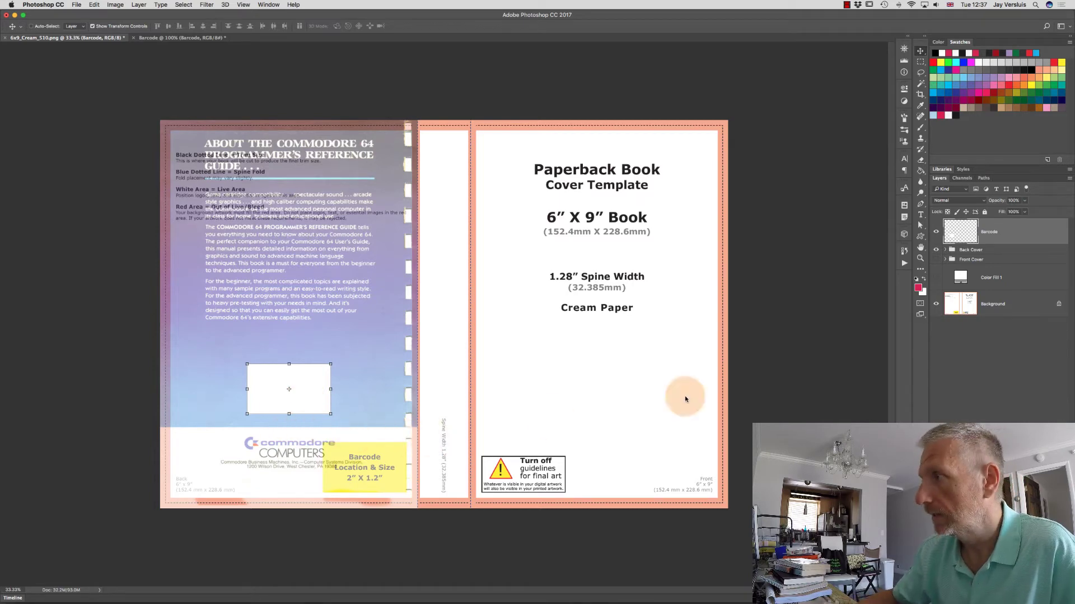
Restore the Back Cover group's opacity to 100% and show the Color Fill 1 layer.
{"action": "left_click", "coordinate": [969, 250]}
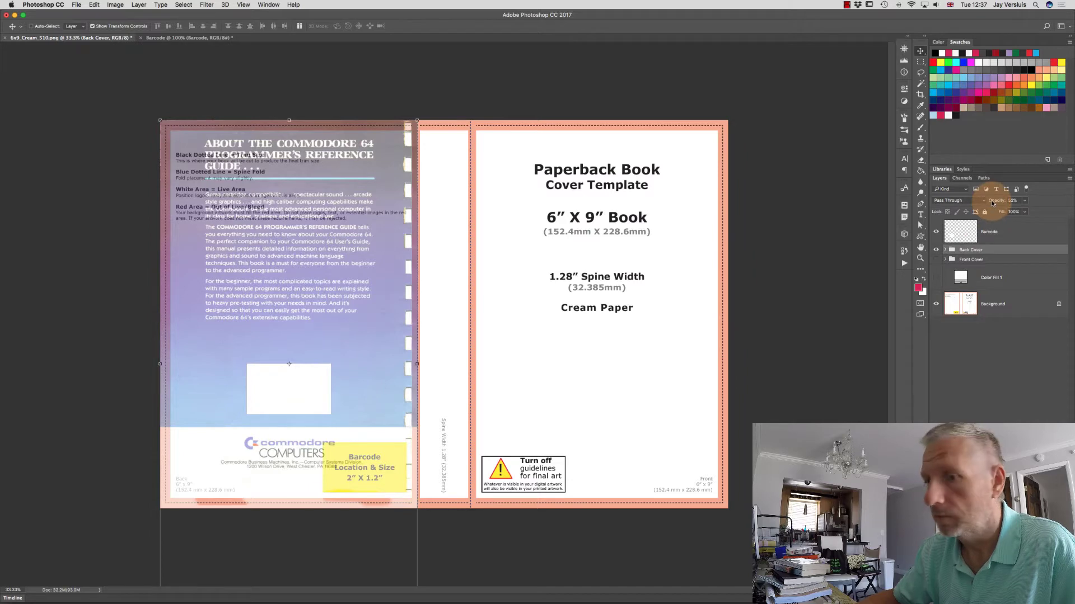
{"action": "left_click_drag", "start_coordinate": [993, 204], "coordinate": [1070, 202]}
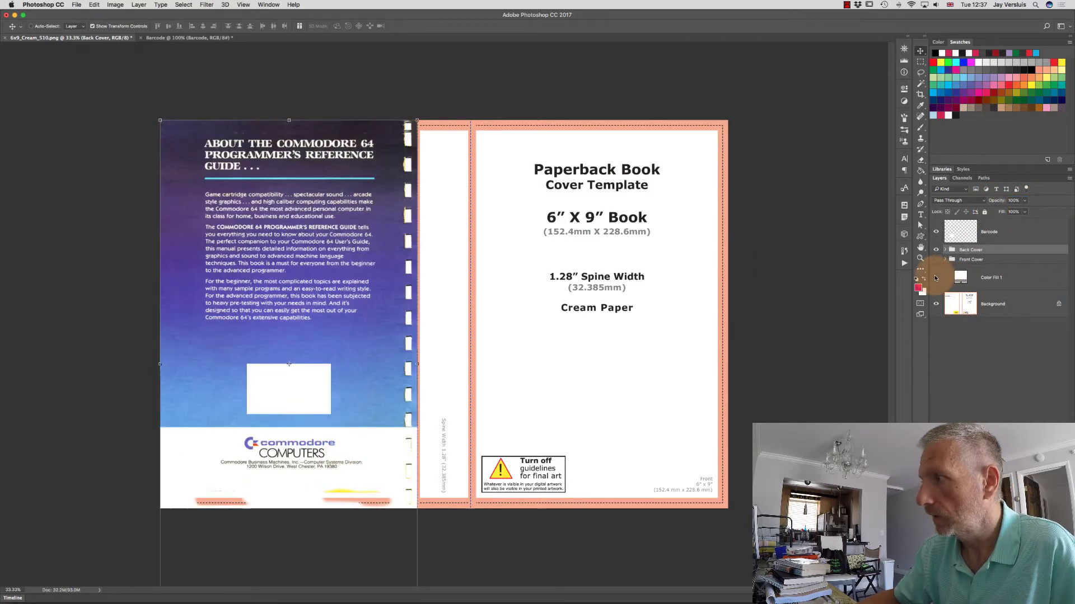
{"action": "left_click", "coordinate": [935, 278]}
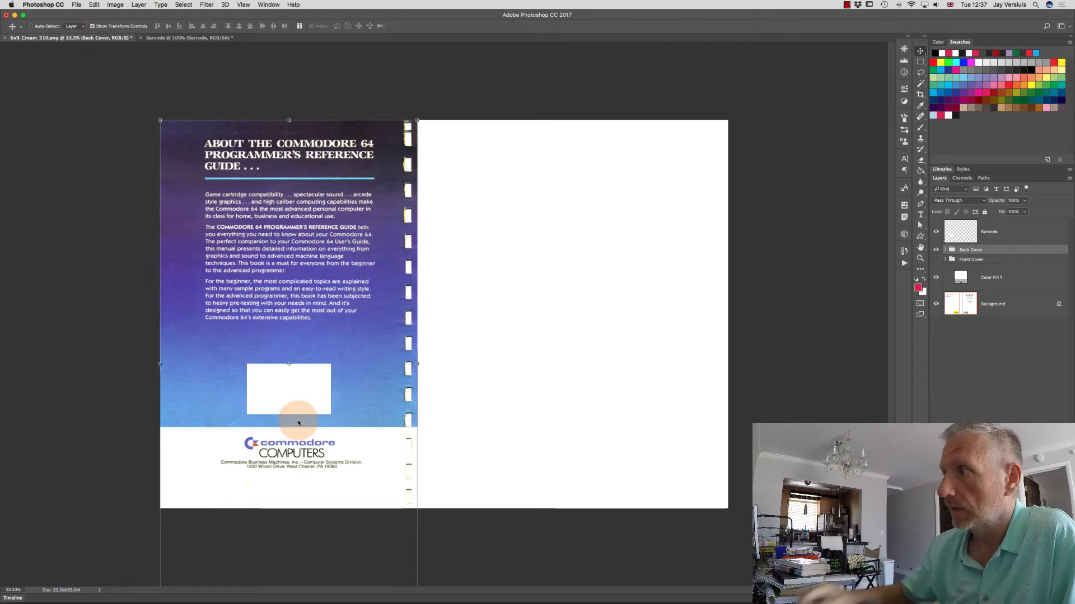
Align the barcode rectangle with the left edge of the back cover text and show the Front Cover group.
{"action": "left_click", "coordinate": [960, 236]}
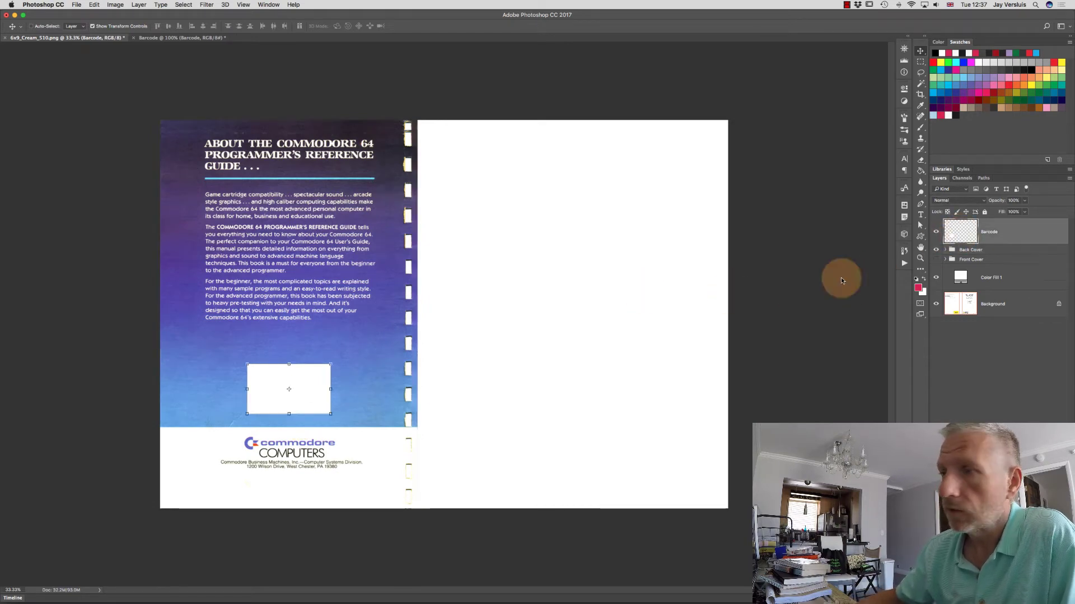
{"action": "left_click_drag", "start_coordinate": [314, 392], "coordinate": [270, 394]}
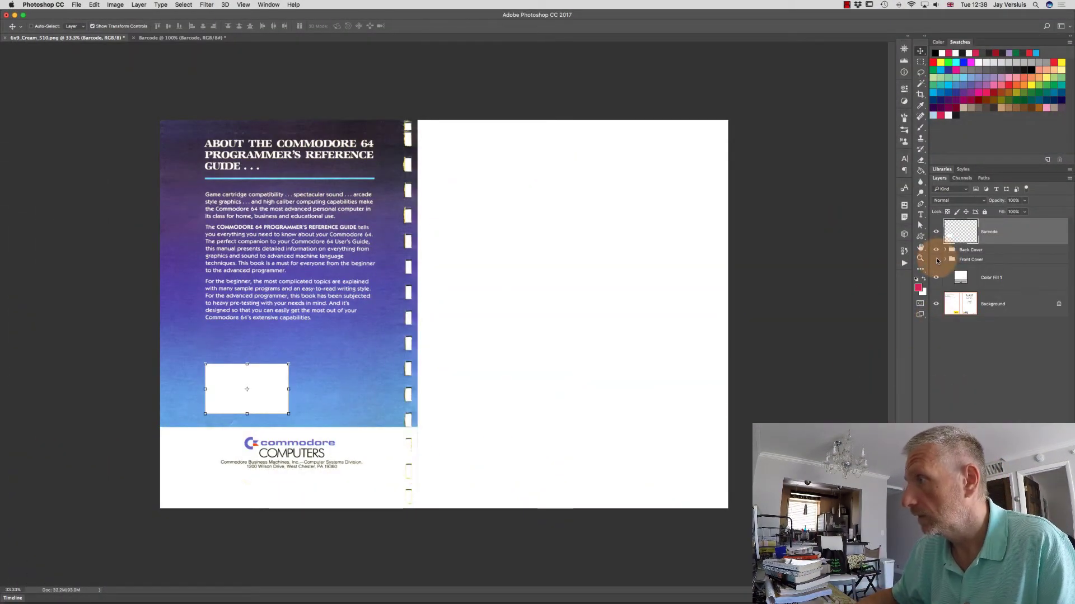
{"action": "left_click", "coordinate": [936, 259]}
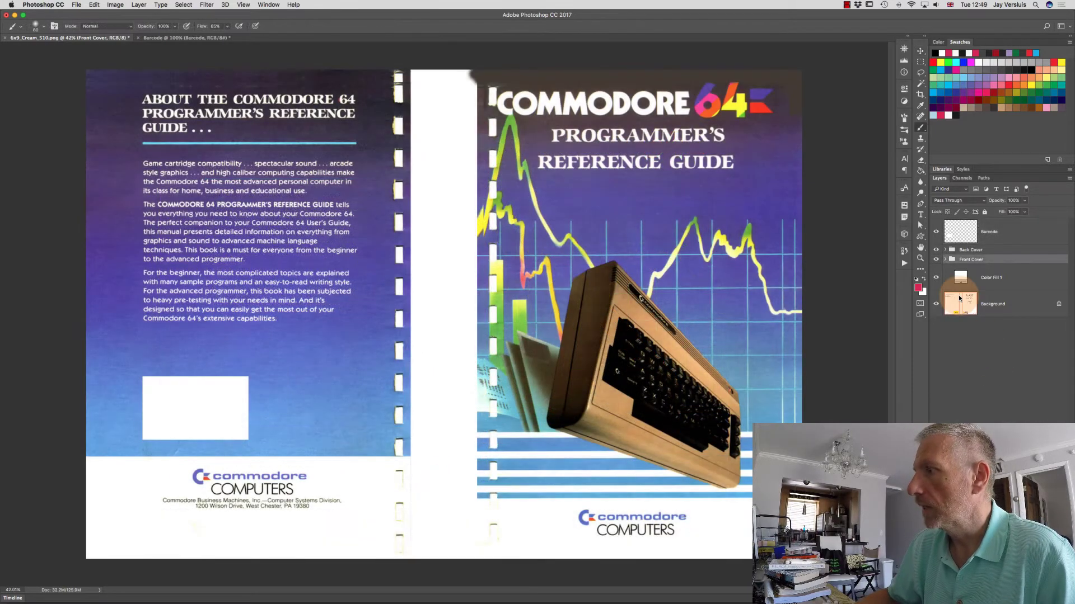
Copy the lower Back Cover layer out of its group to the top of the layer stack, displaying only it over the template.
{"action": "left_click", "coordinate": [944, 250]}
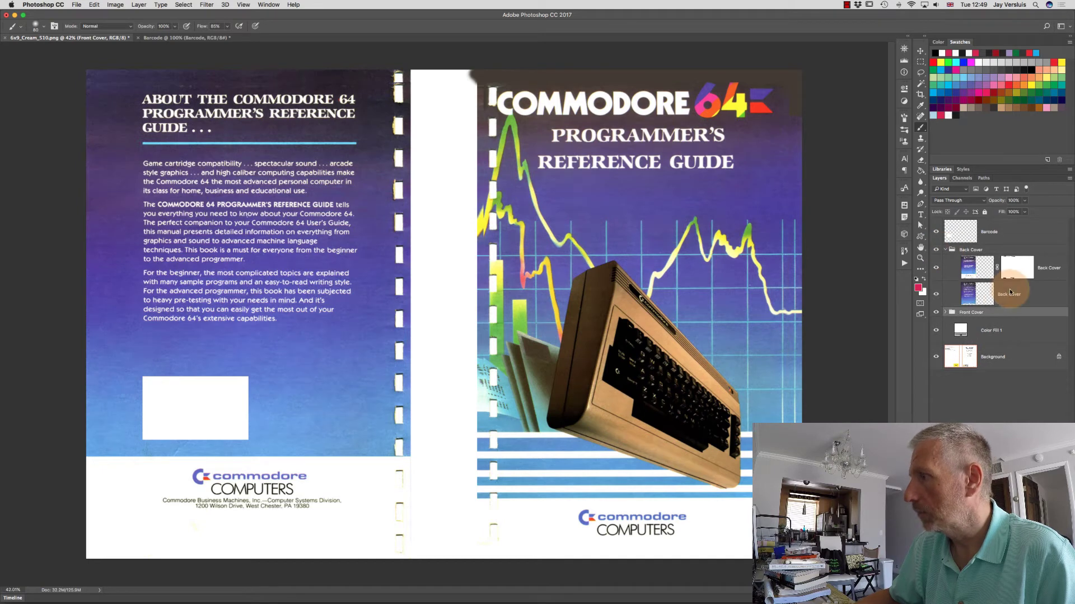
{"action": "left_click", "coordinate": [974, 293]}
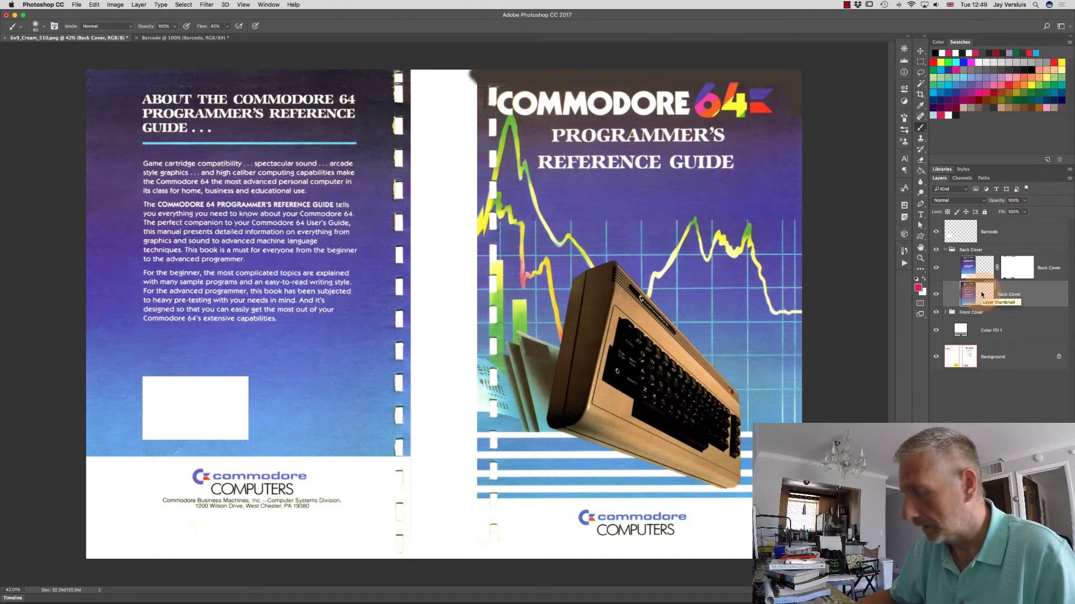
{"action": "left_click_drag", "start_coordinate": [980, 295], "coordinate": [973, 222]}
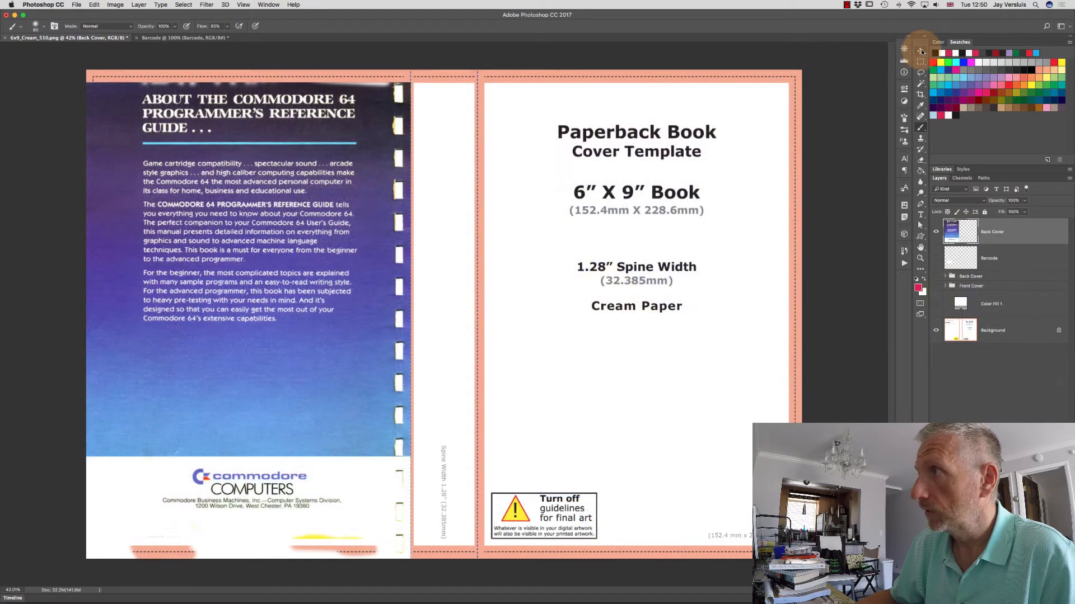
Move the Back Cover copy to start at the back cover's spine fold line and stretch it horizontally to about 181%.
{"action": "left_click", "coordinate": [356, 295]}
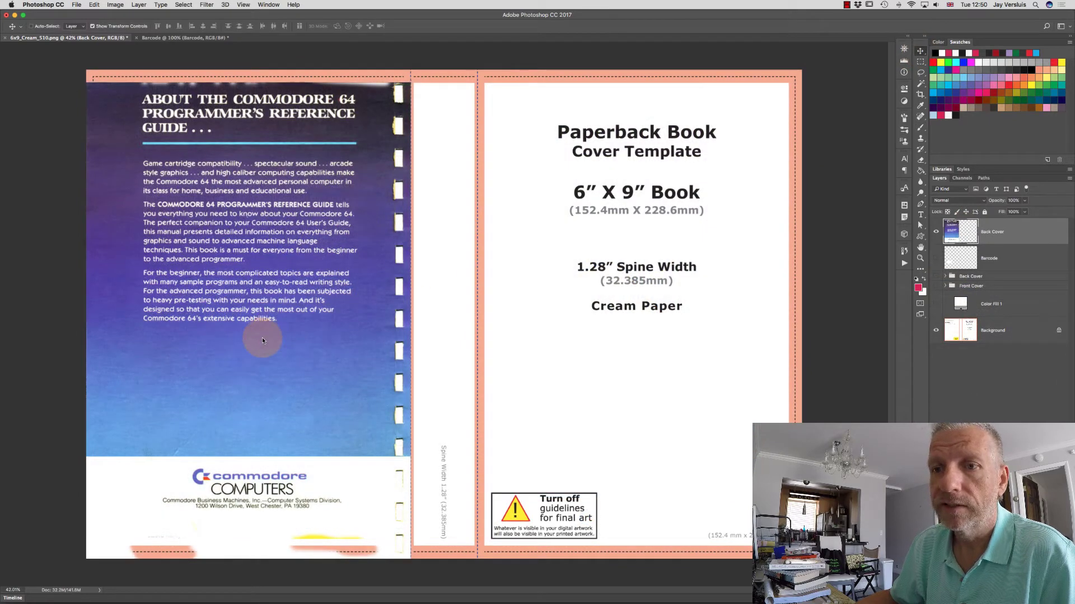
{"action": "left_click_drag", "start_coordinate": [261, 338], "coordinate": [587, 335]}
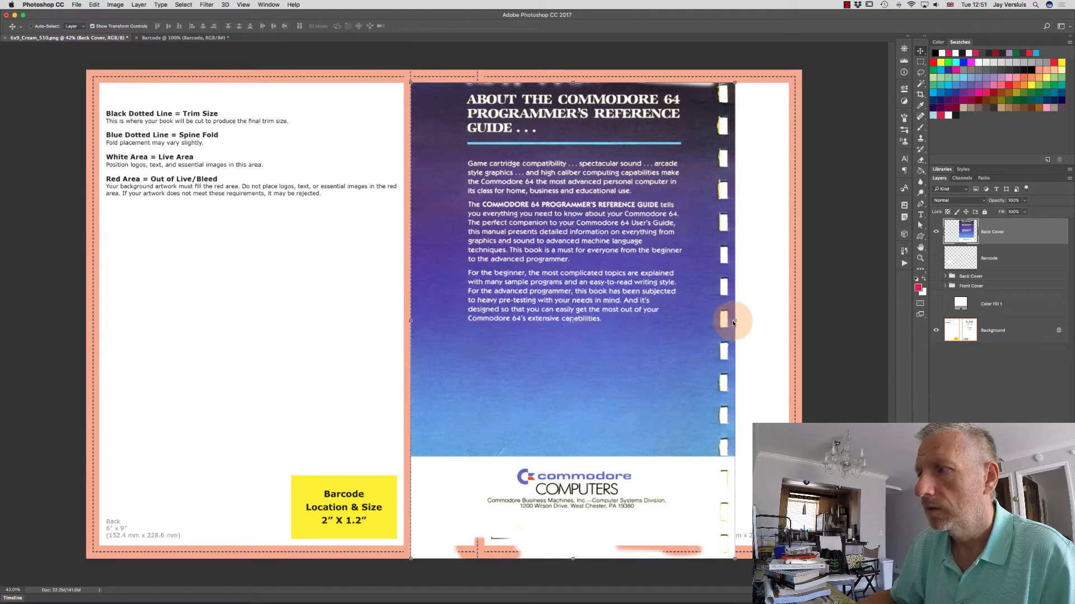
{"action": "left_click_drag", "start_coordinate": [732, 320], "coordinate": [995, 321]}
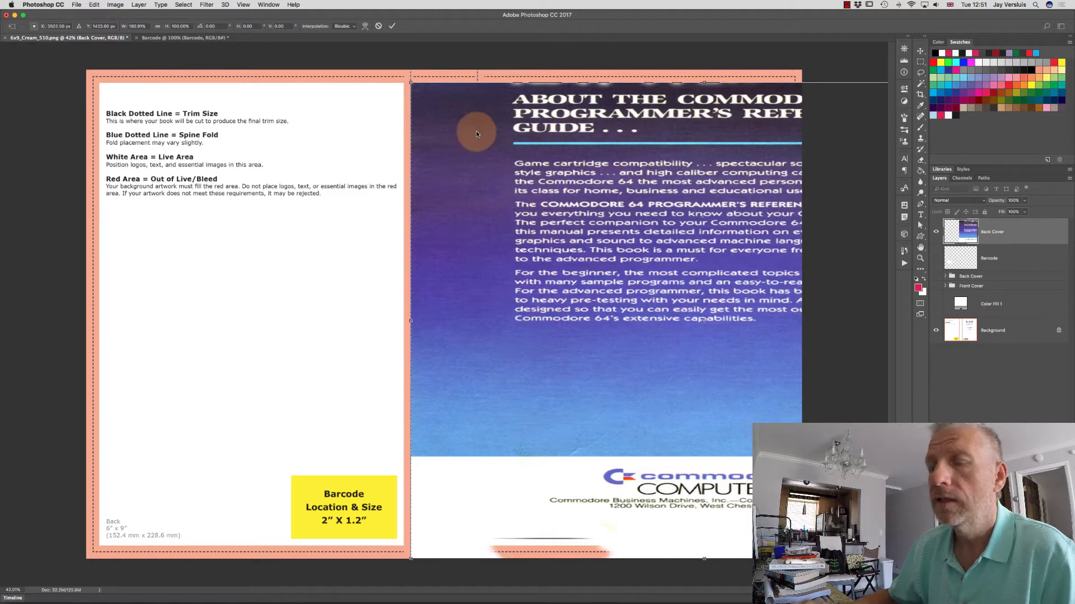
Nudge the stretched copy until its text-free blue area covers the spine and slightly overlaps the back cover.
{"action": "key", "text": "shift+Left"}
{"action": "key", "text": "shift+Left"}
{"action": "key", "text": "shift+Left"}
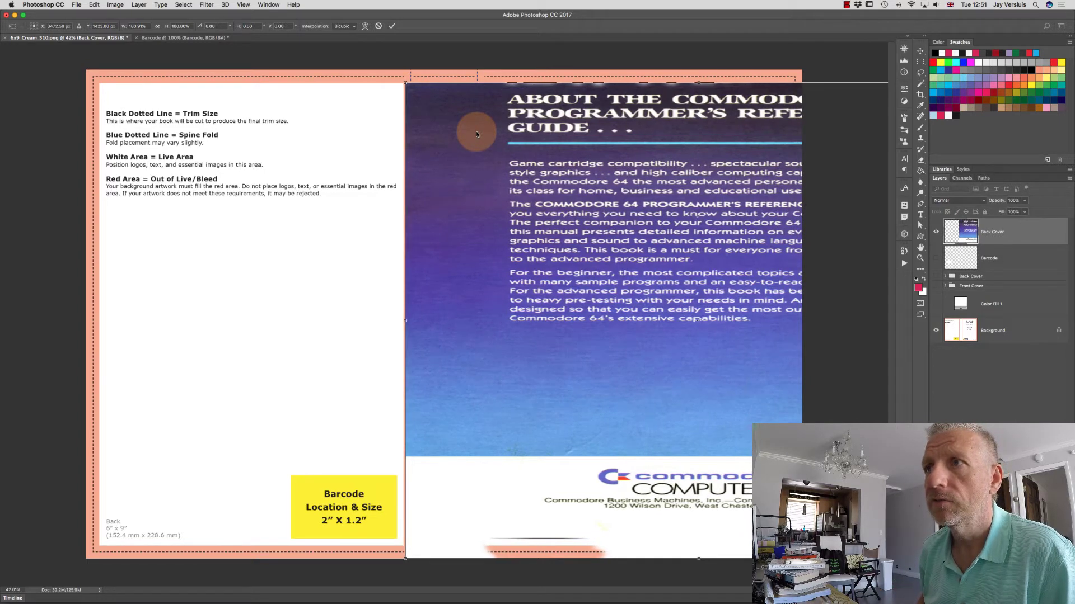
{"action": "key", "text": "shift+Left"}
{"action": "key", "text": "shift+Left"}
{"action": "key", "text": "shift+Left"}
{"action": "key", "text": "shift+Left"}
{"action": "key", "text": "shift+Left"}
{"action": "key", "text": "shift+Left"}
{"action": "key", "text": "shift+Left"}
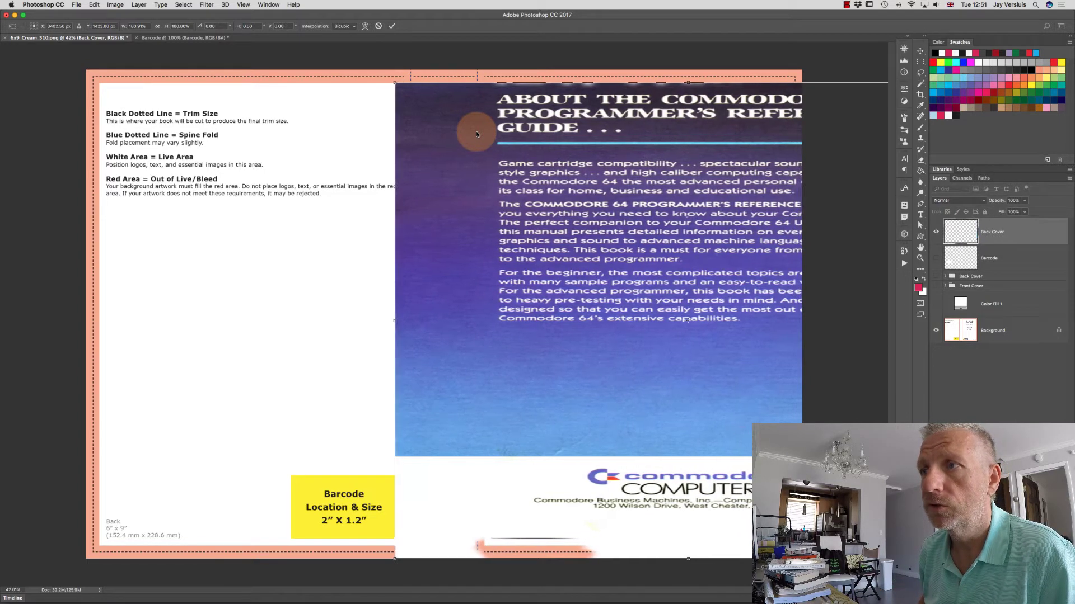
{"action": "key", "text": "shift+Left"}
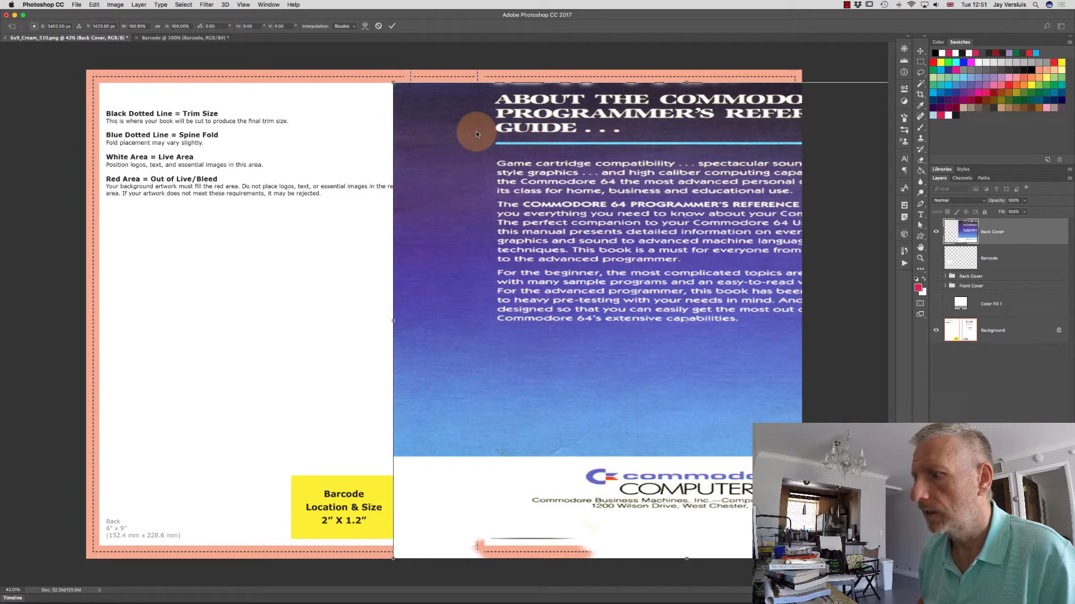
{"action": "key", "text": "shift+Right"}
{"action": "key", "text": "shift+Right"}
{"action": "key", "text": "shift+Right"}
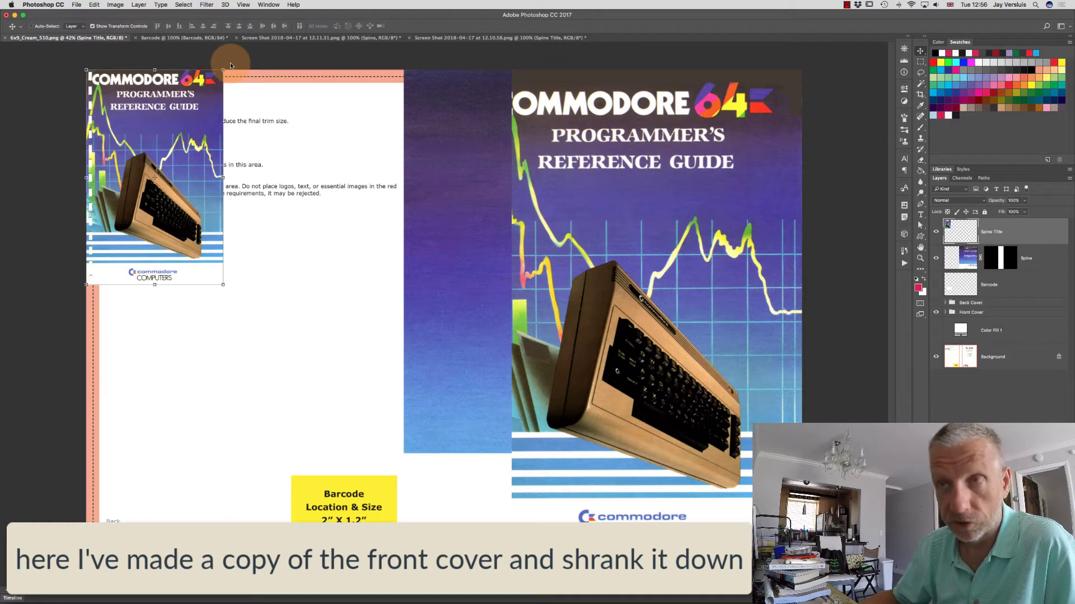
Rotate the Spine Title artwork 90° clockwise, enlarge it to about 214% and place its Commodore Computers logo on the lower spine.
{"action": "left_click_drag", "start_coordinate": [230, 66], "coordinate": [249, 233]}
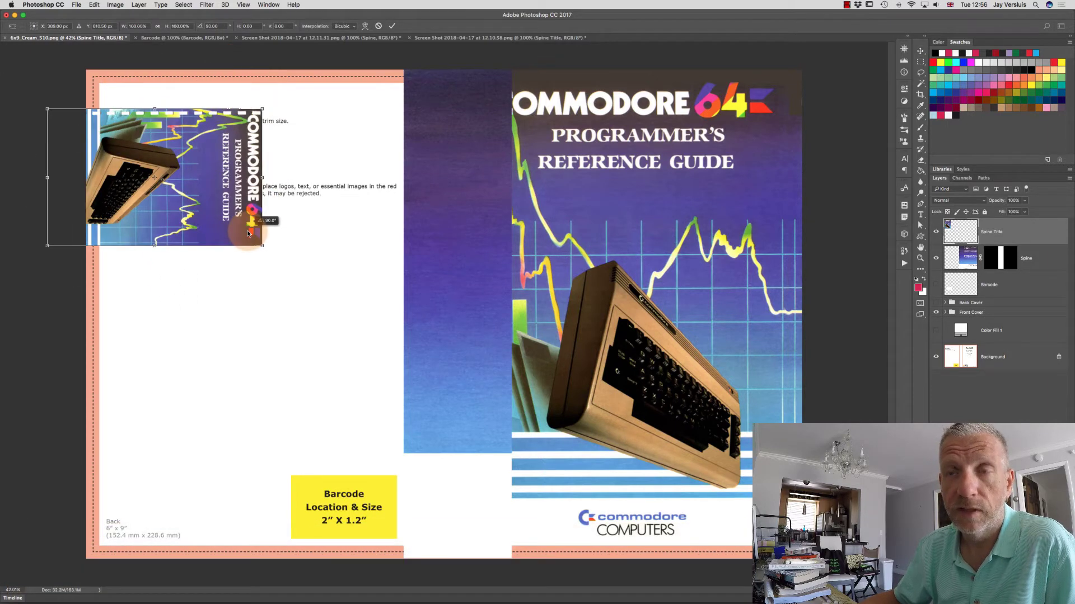
{"action": "left_click_drag", "start_coordinate": [202, 204], "coordinate": [575, 482]}
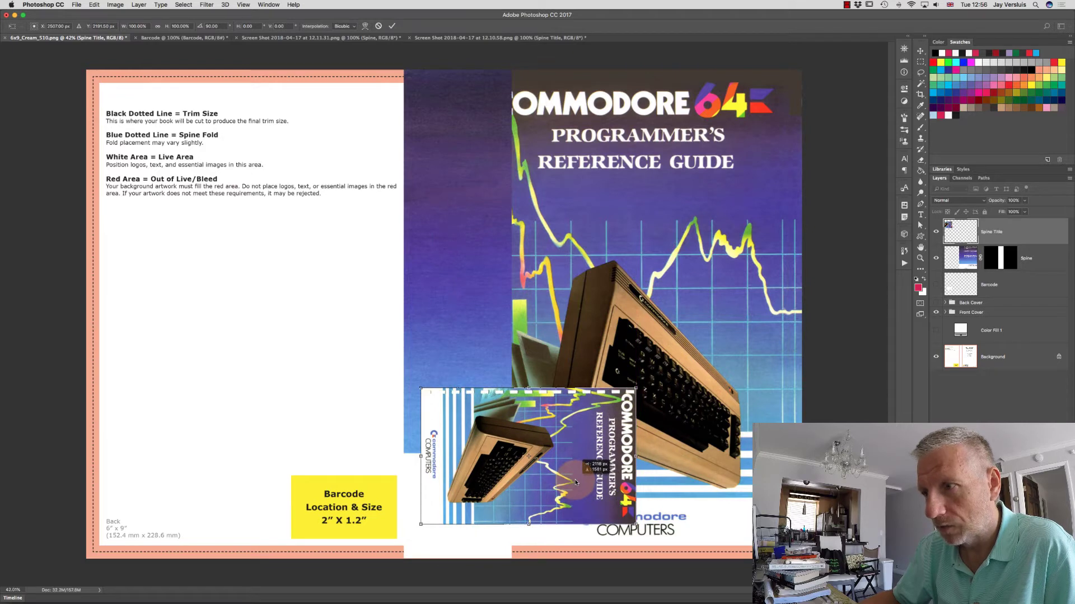
{"action": "left_click_drag", "start_coordinate": [636, 390], "coordinate": [862, 253]}
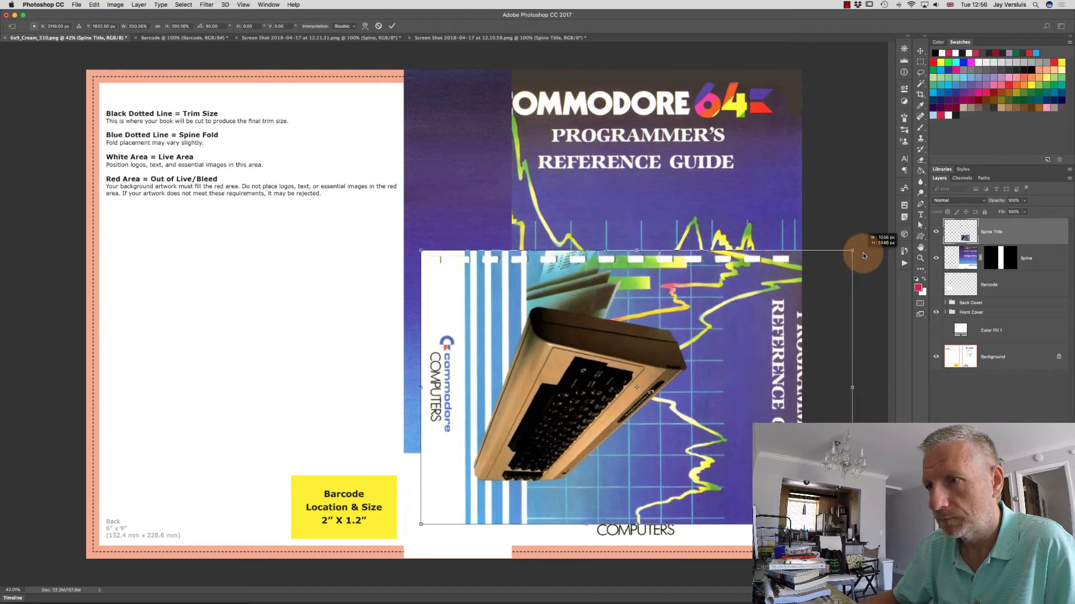
{"action": "left_click_drag", "start_coordinate": [714, 349], "coordinate": [710, 468]}
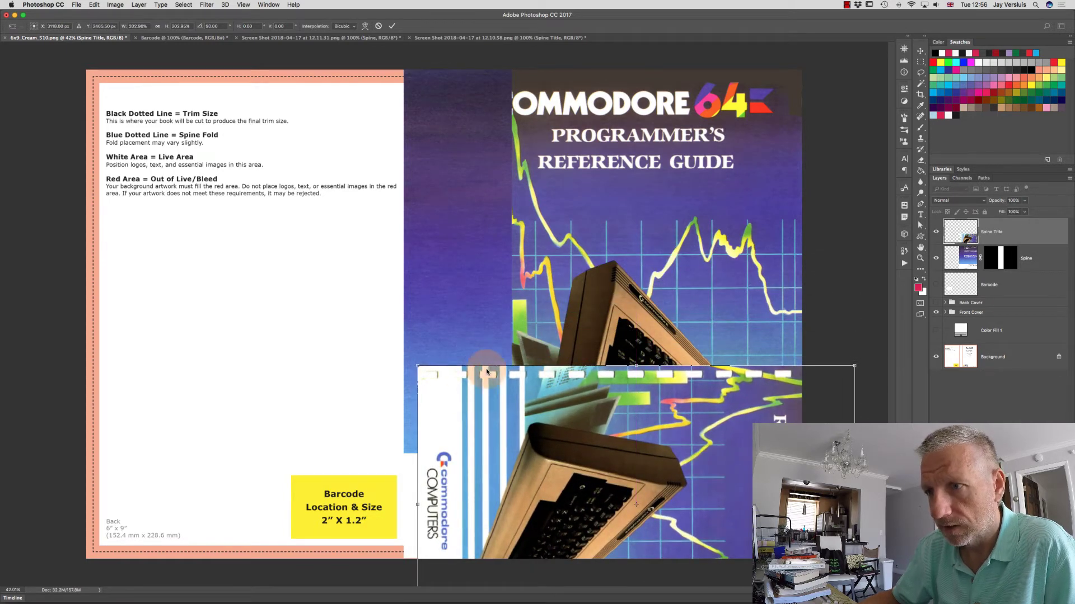
{"action": "left_click_drag", "start_coordinate": [416, 367], "coordinate": [396, 343]}
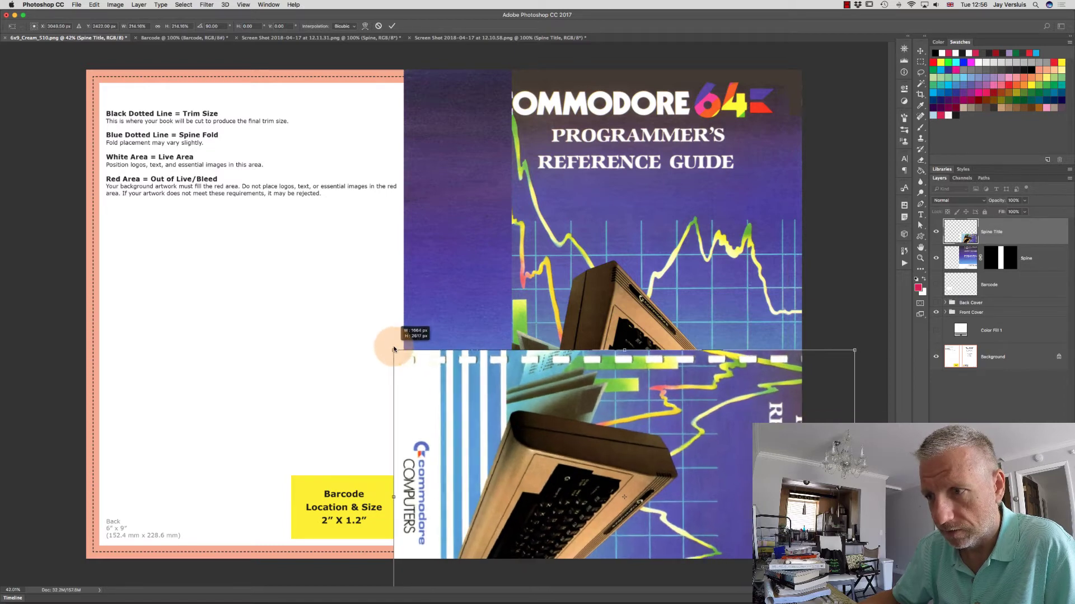
{"action": "left_click_drag", "start_coordinate": [462, 398], "coordinate": [483, 405]}
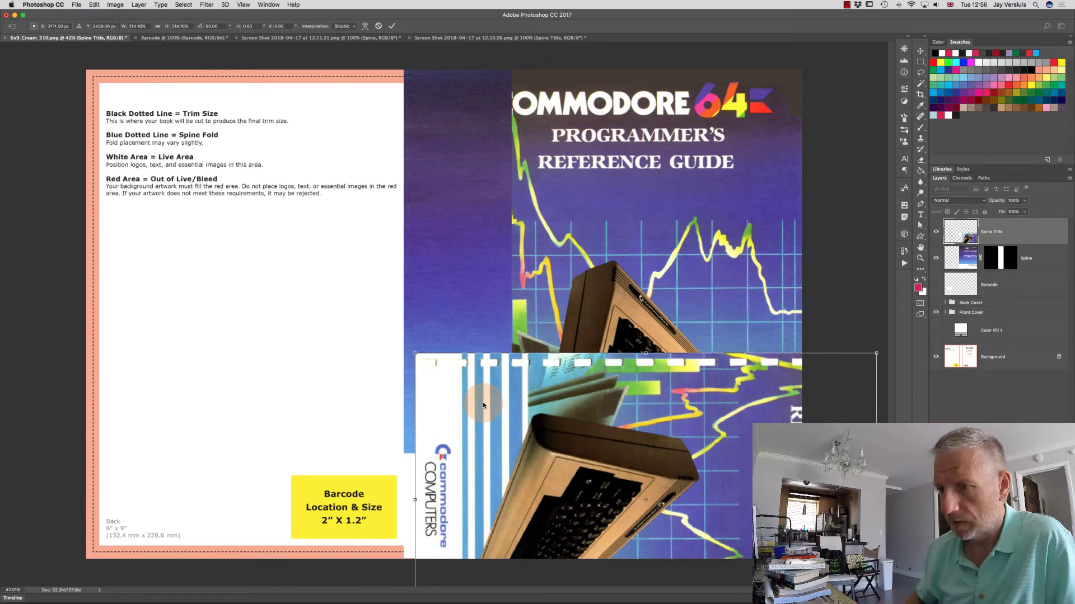
{"action": "key", "text": "Return"}
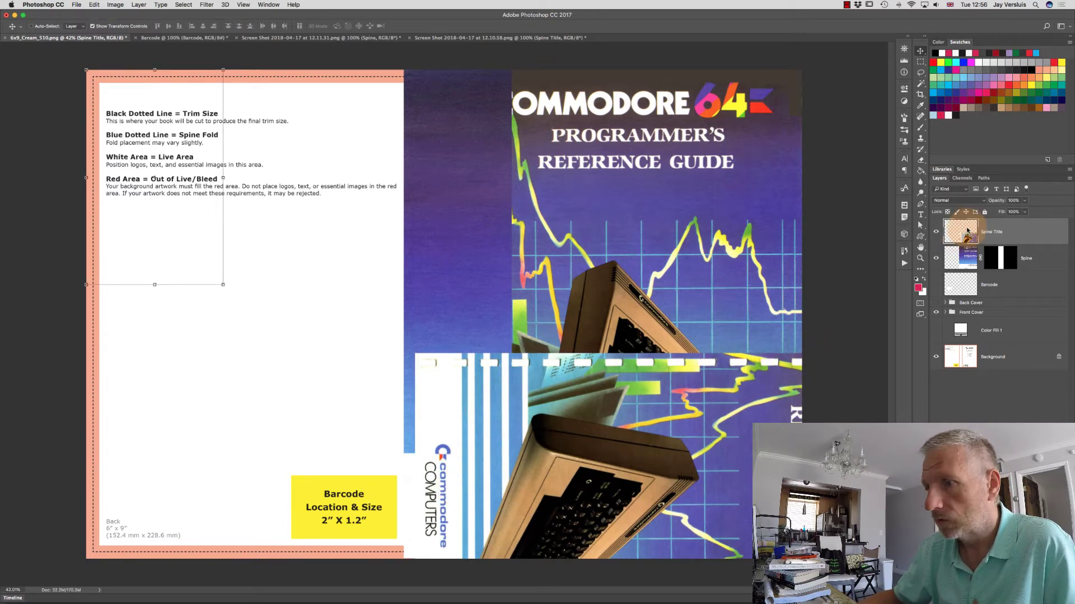
Add a layer mask to Spine Title and fill it with black everywhere outside a rectangle around the Commodore Computers logo.
{"action": "left_click", "coordinate": [1012, 599]}
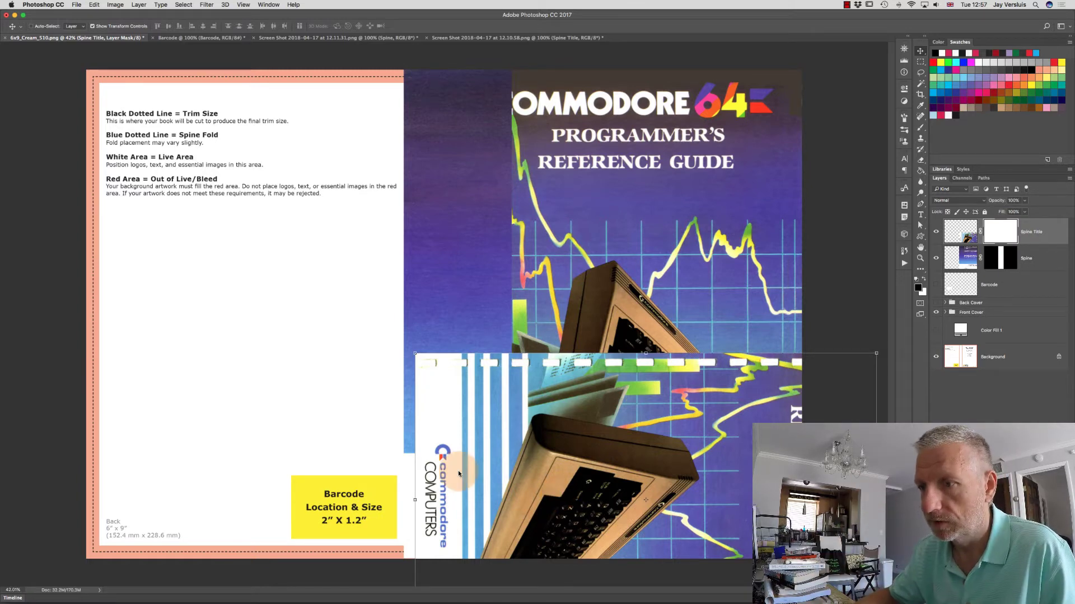
{"action": "left_click", "coordinate": [920, 62]}
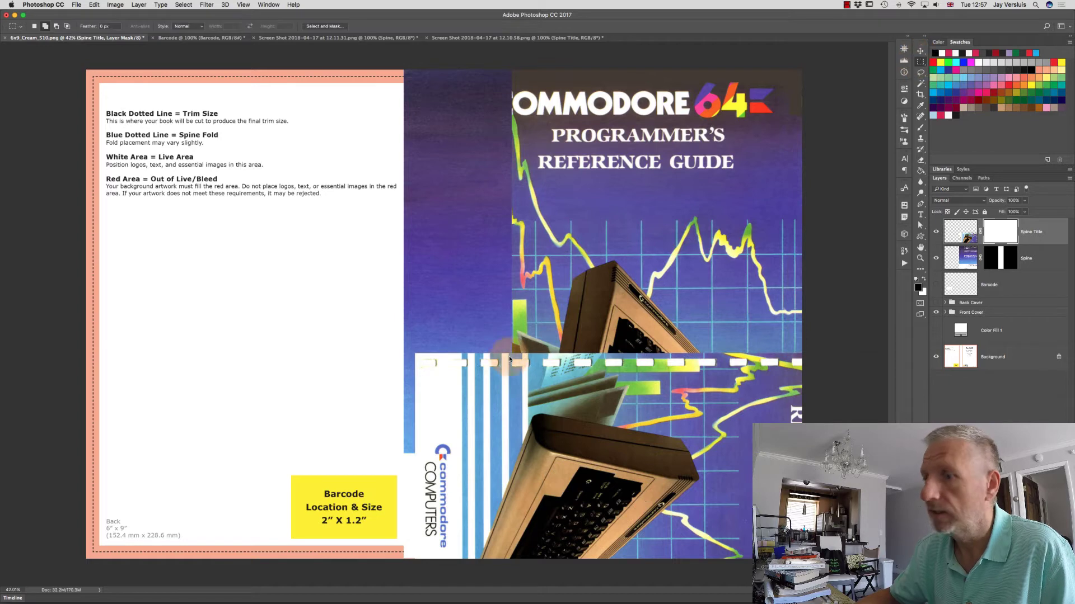
{"action": "left_click_drag", "start_coordinate": [416, 436], "coordinate": [461, 554]}
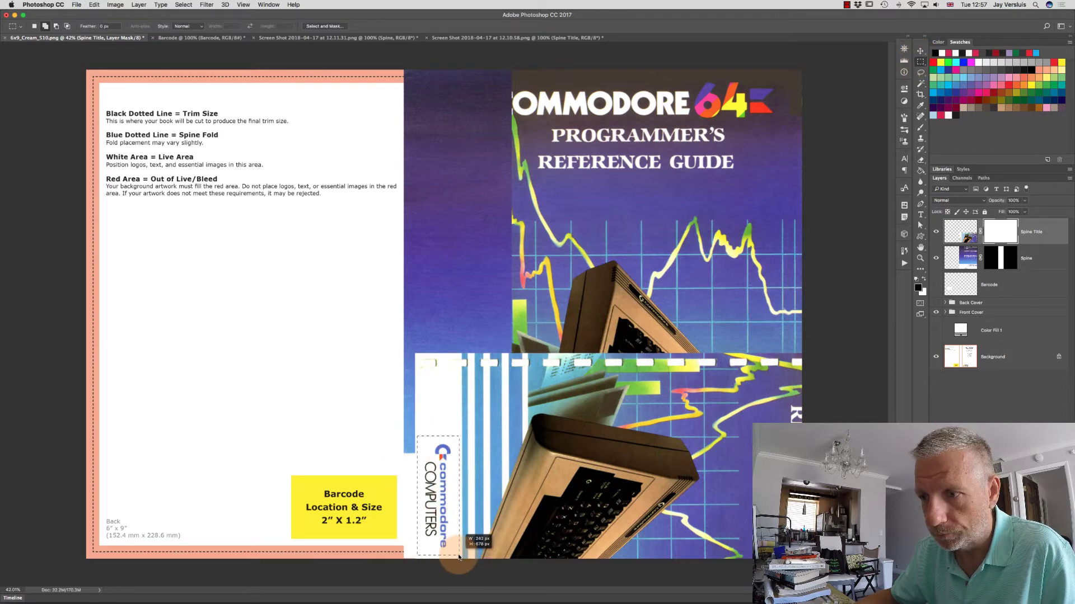
{"action": "left_click_drag", "start_coordinate": [458, 557], "coordinate": [458, 557]}
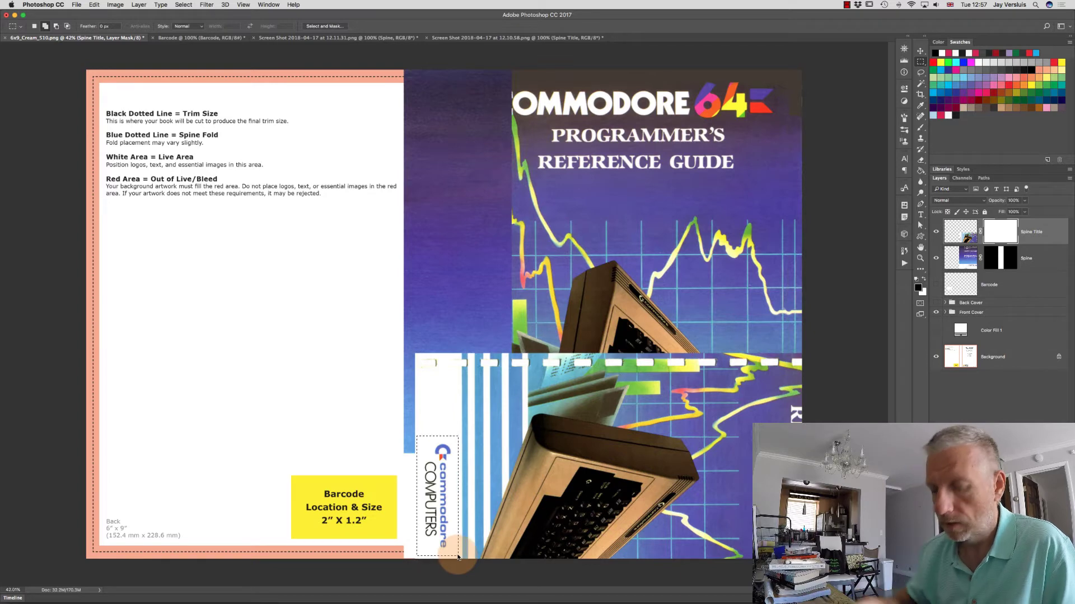
{"action": "left_click", "coordinate": [184, 4]}
{"action": "left_click", "coordinate": [218, 41]}
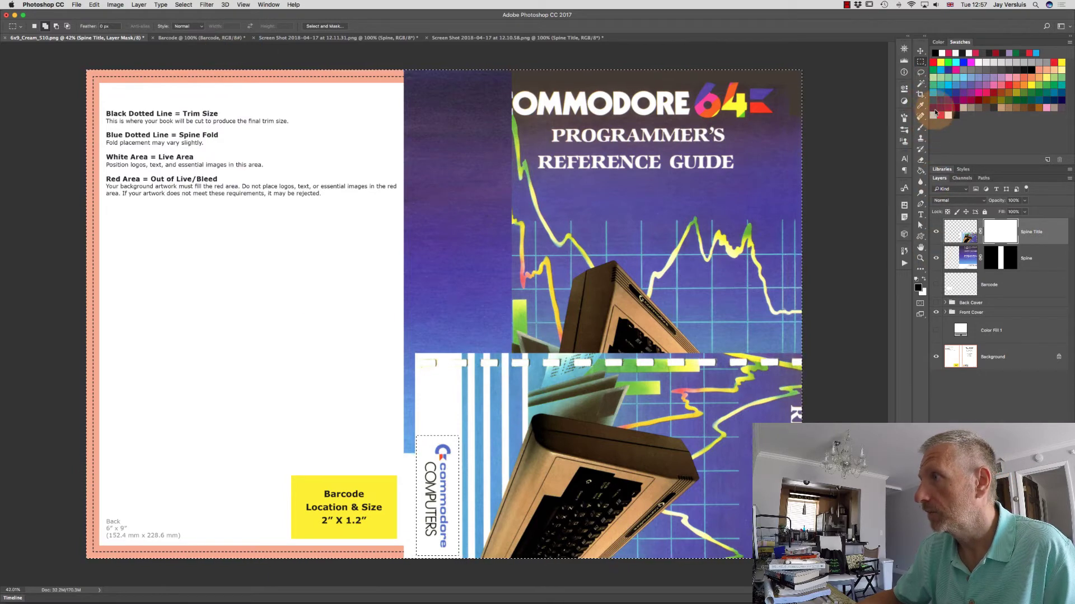
{"action": "left_click", "coordinate": [920, 170]}
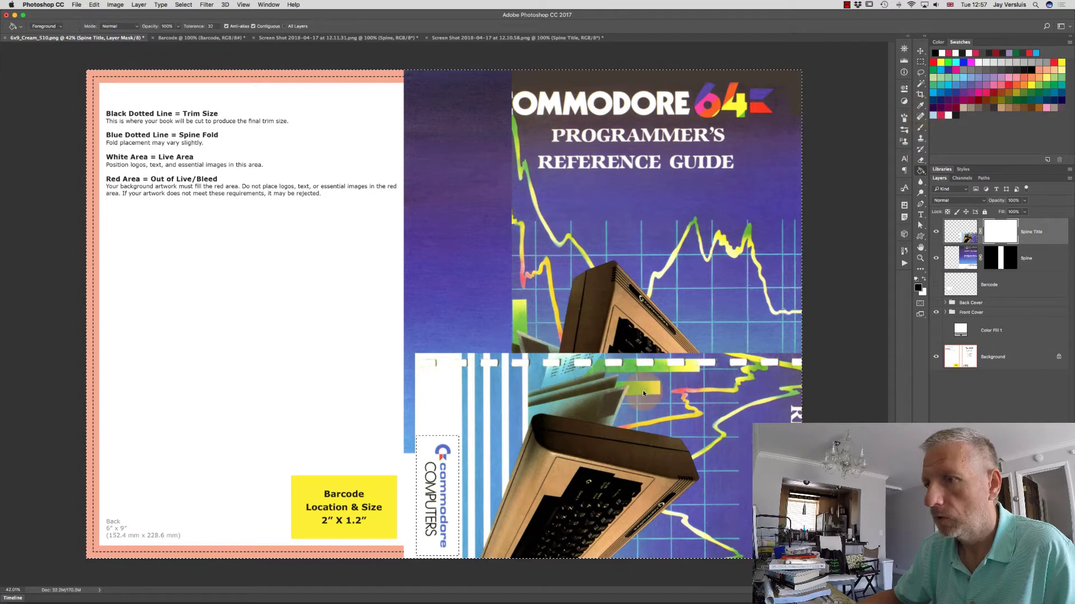
{"action": "left_click", "coordinate": [642, 391]}
{"action": "left_click", "coordinate": [505, 499]}
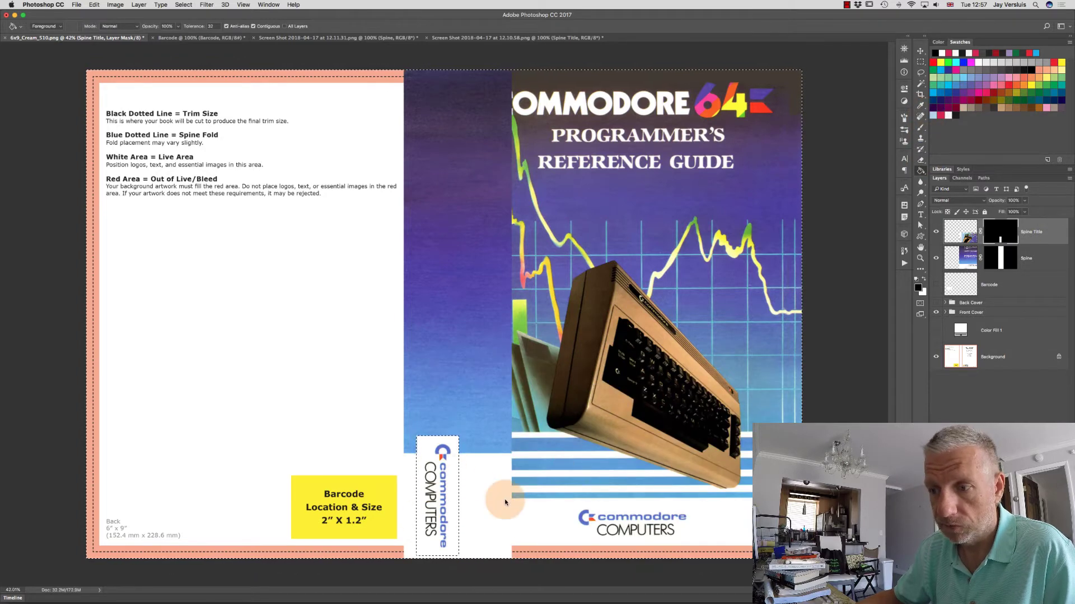
Rename the Spine Title layer to Spine Comodore.
{"action": "left_click", "coordinate": [986, 329]}
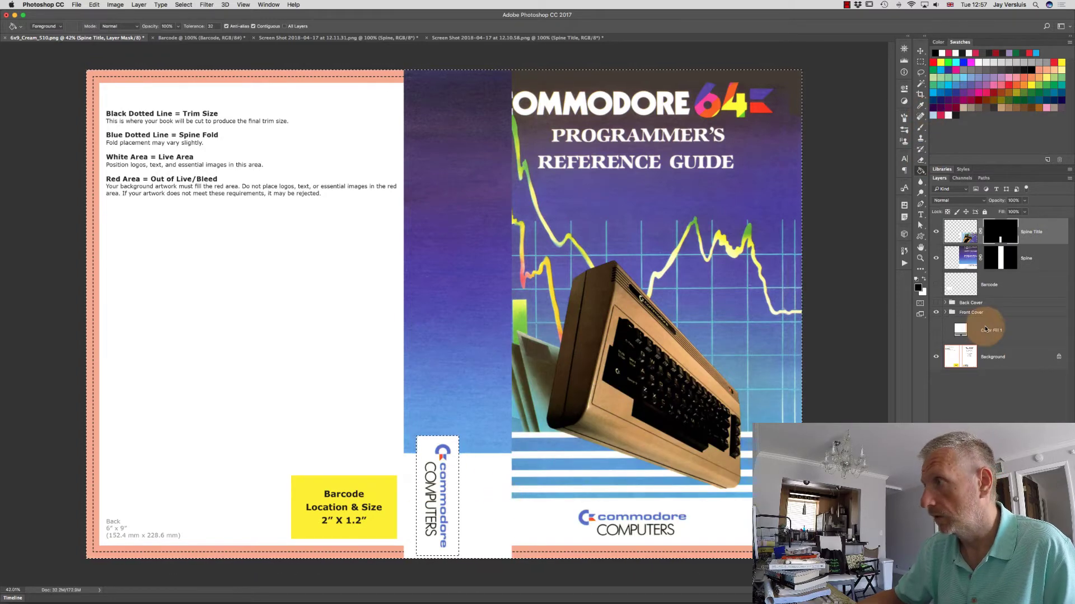
{"action": "left_click", "coordinate": [960, 232]}
{"action": "double_click", "coordinate": [1035, 231]}
{"action": "left_click", "coordinate": [1044, 231]}
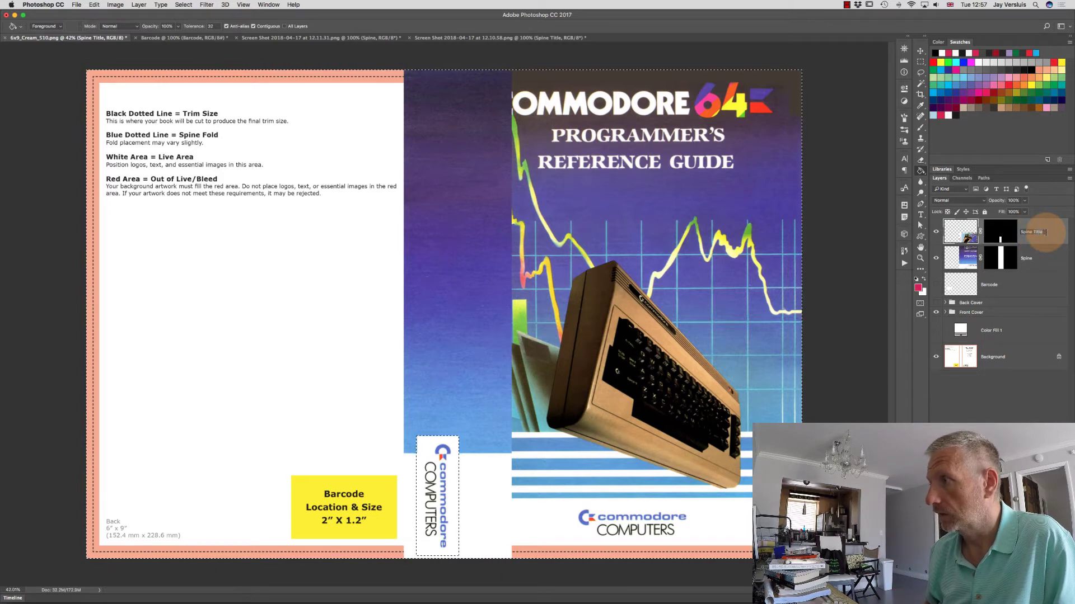
{"action": "key", "text": "BackSpace"}
{"action": "key", "text": "BackSpace"}
{"action": "key", "text": "BackSpace"}
{"action": "key", "text": "BackSpace"}
{"action": "key", "text": "BackSpace"}
{"action": "type", "text": "Commodore"}
{"action": "key", "text": "Return"}
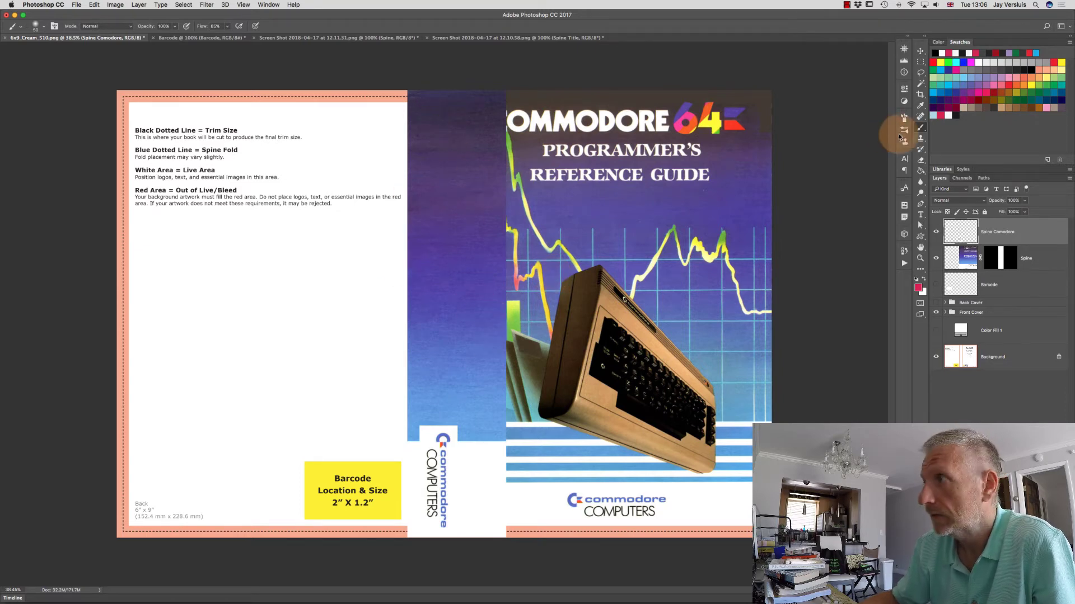
Add the text COMMODORE 64 in Georgia Regular at 100 pt, starting on the upper part of the spine.
{"action": "left_click", "coordinate": [922, 217]}
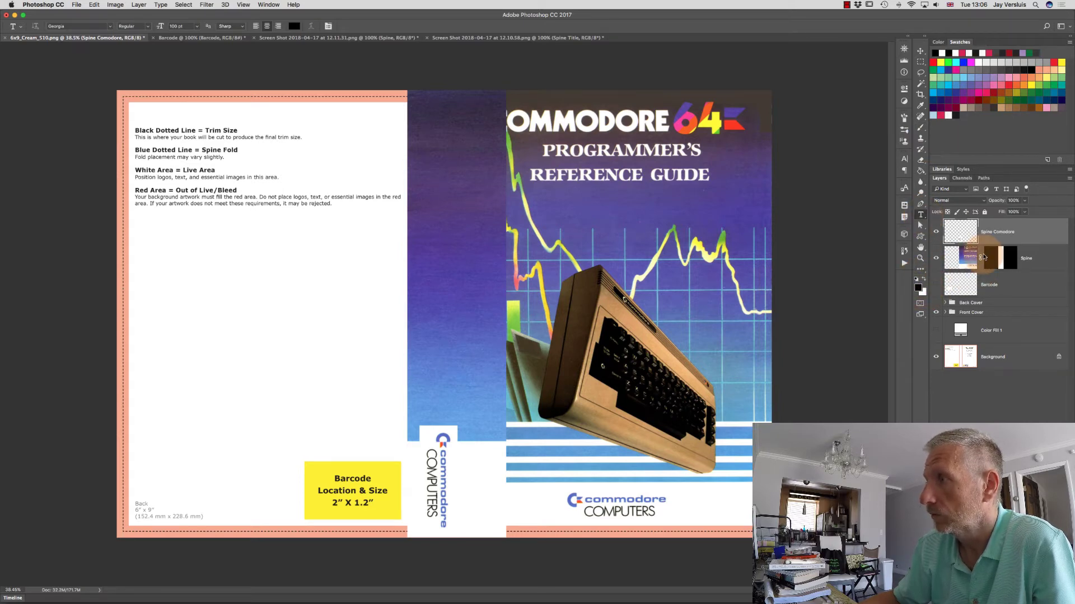
{"action": "left_click", "coordinate": [437, 204]}
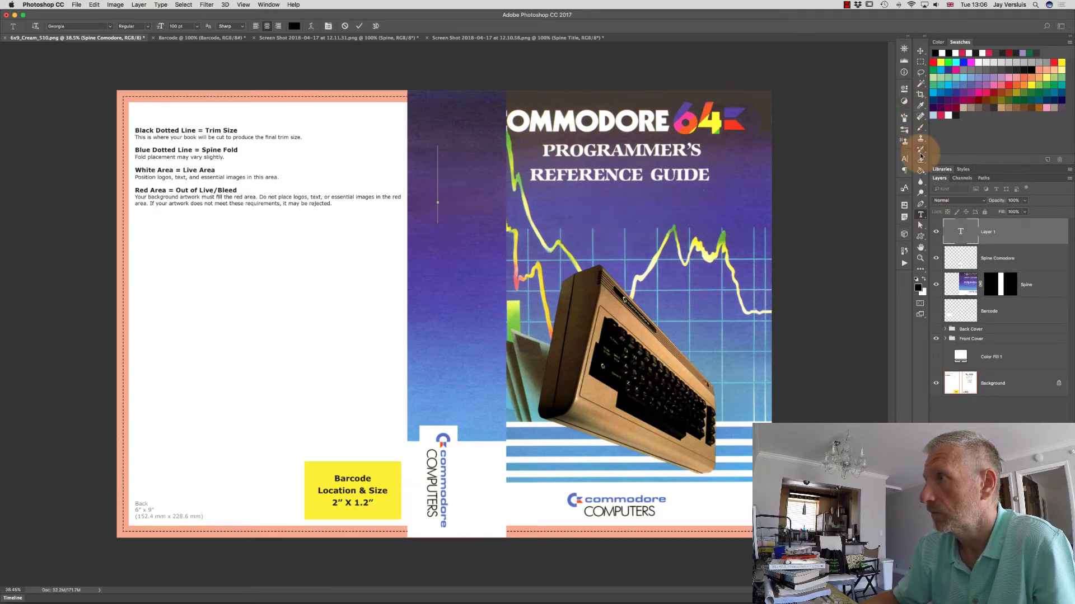
{"action": "left_click", "coordinate": [903, 161]}
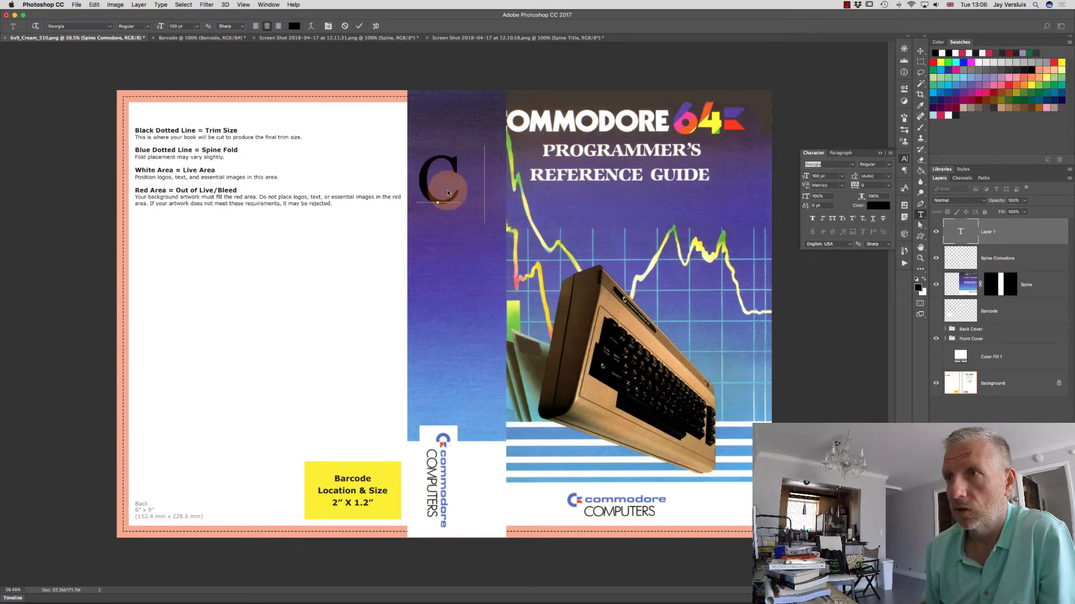
{"action": "type", "text": "OMMODORE"}
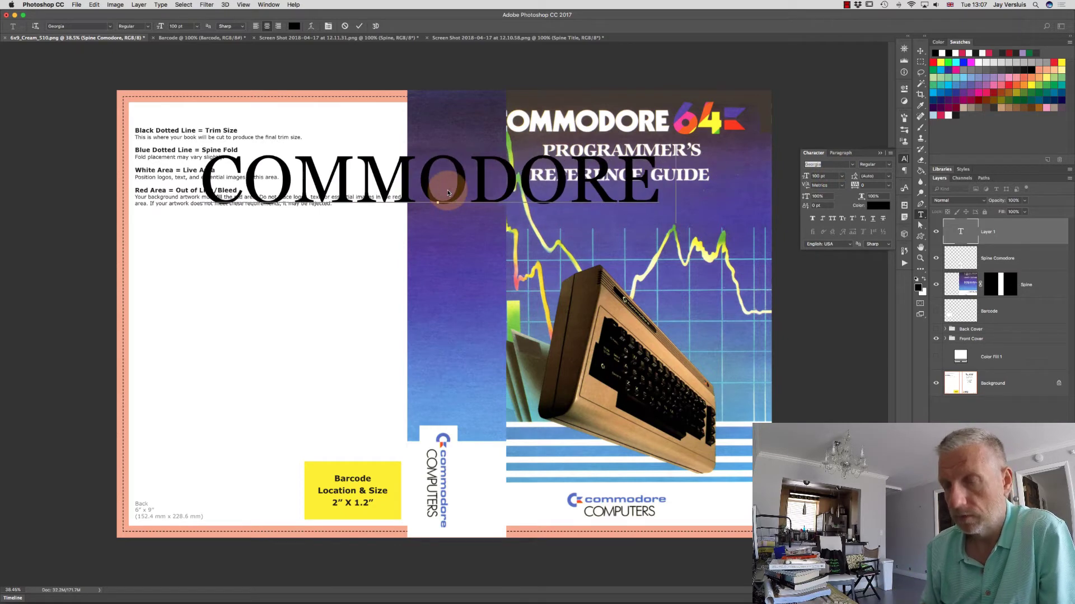
{"action": "type", "text": " 64"}
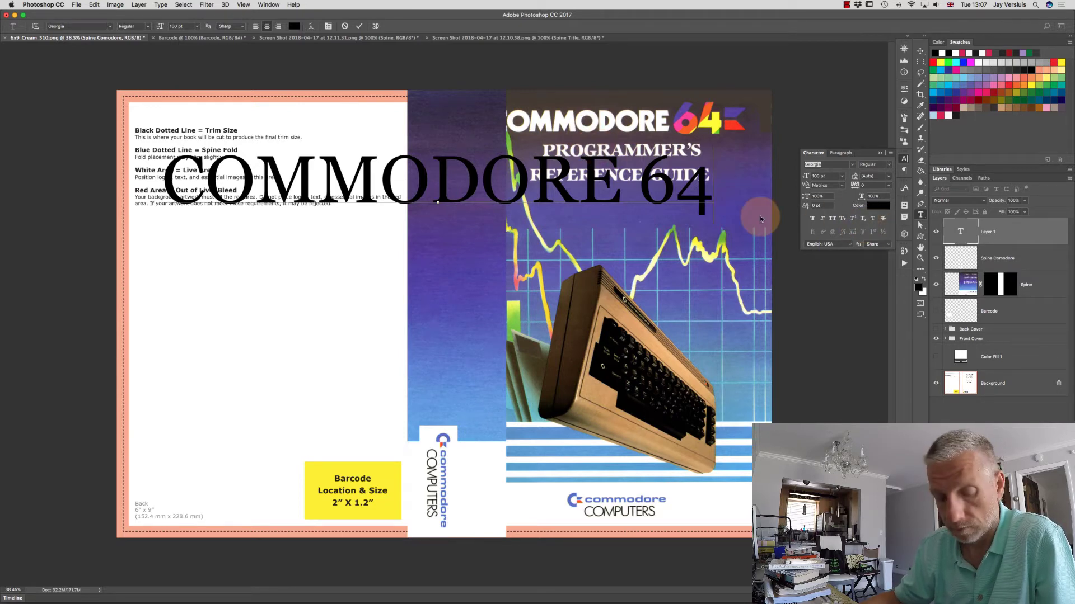
Set the colour of the whole COMMODORE 64 text to white and commit the text.
{"action": "key", "text": "super"}
{"action": "key", "text": "super+a"}
{"action": "left_click", "coordinate": [878, 206]}
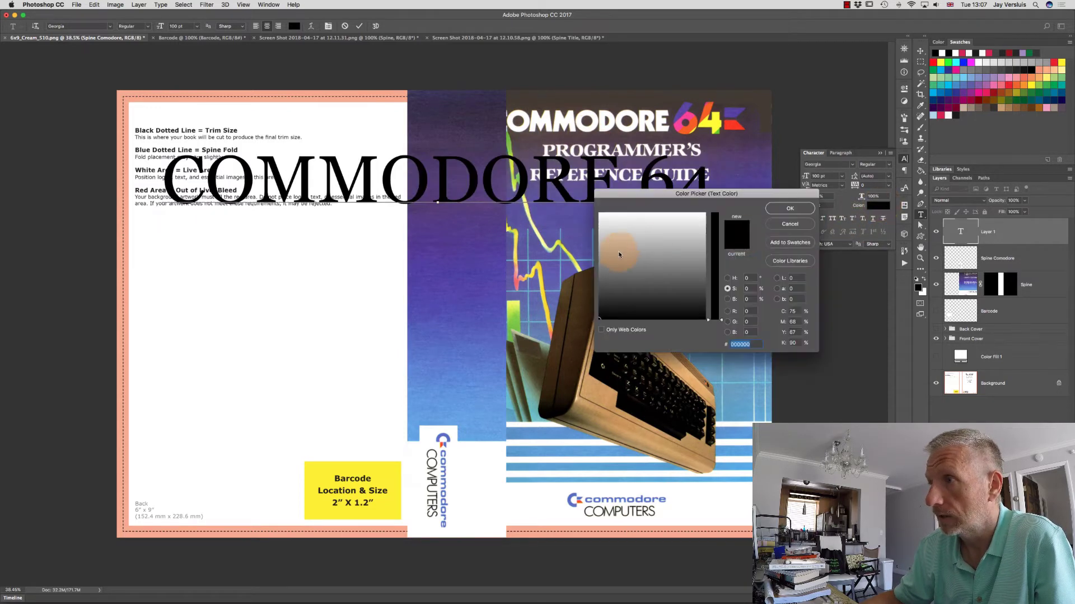
{"action": "left_click", "coordinate": [623, 249]}
{"action": "left_click_drag", "start_coordinate": [615, 234], "coordinate": [587, 199]}
{"action": "left_click", "coordinate": [790, 209]}
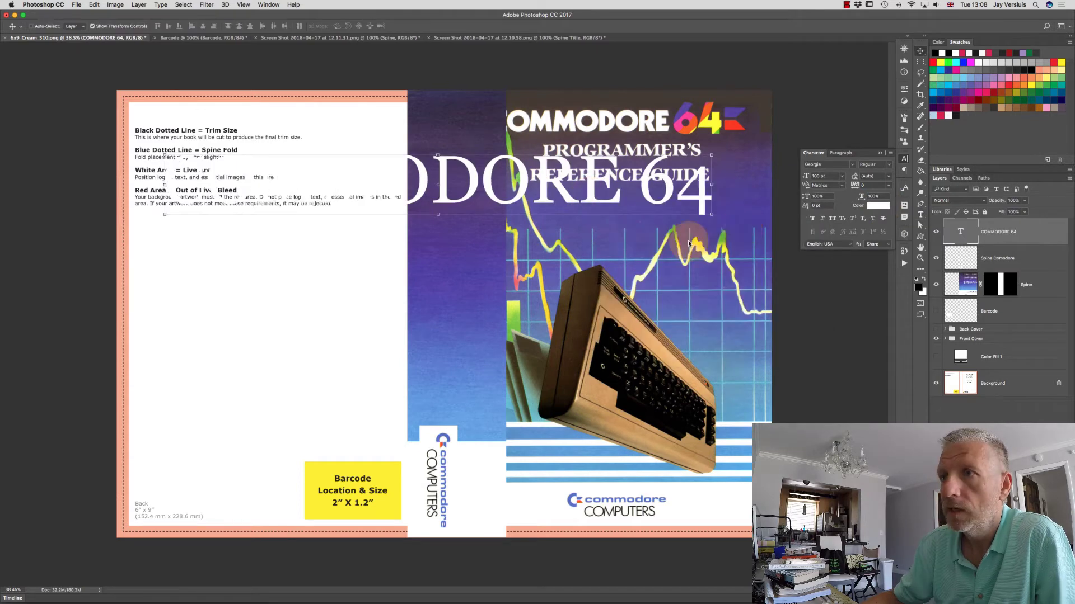
{"action": "key", "text": "super+Return"}
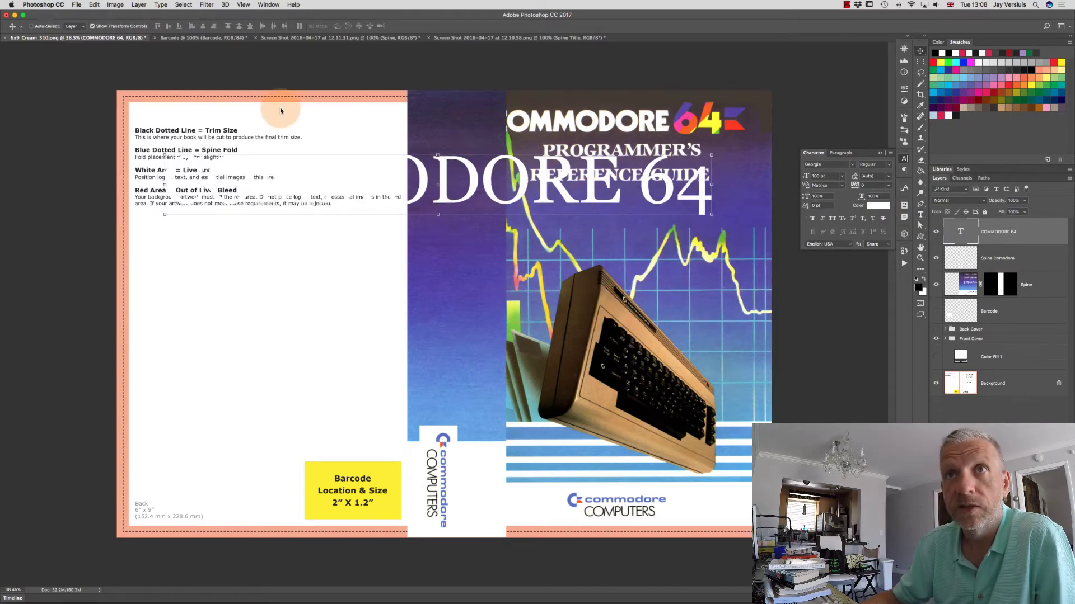
Rotate the COMMODORE 64 text 90° clockwise so it reads down the spine.
{"action": "left_click", "coordinate": [93, 5]}
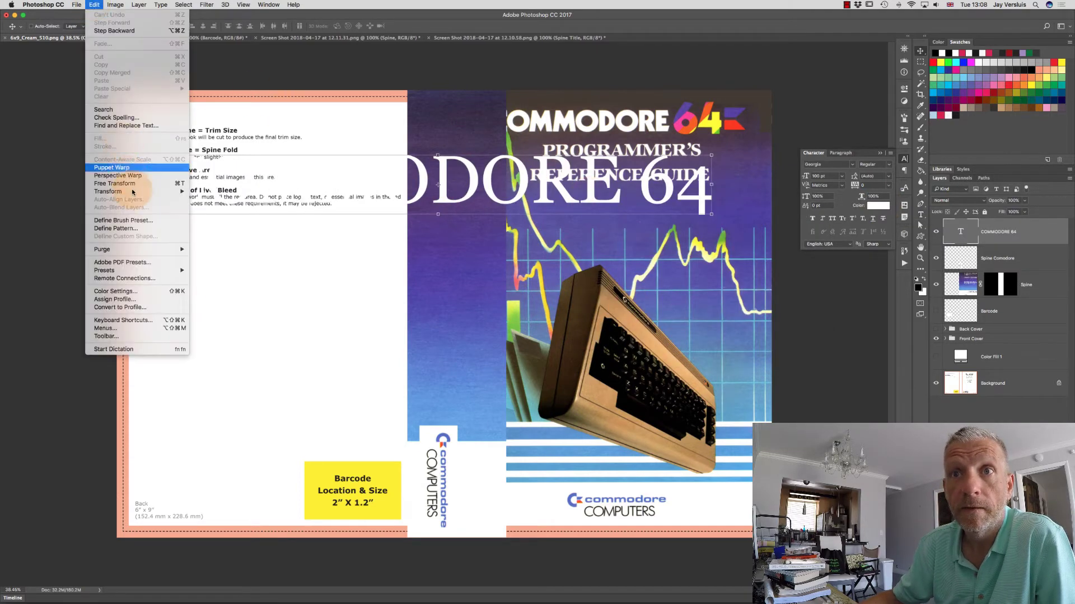
{"action": "mouse_move", "coordinate": [146, 194]}
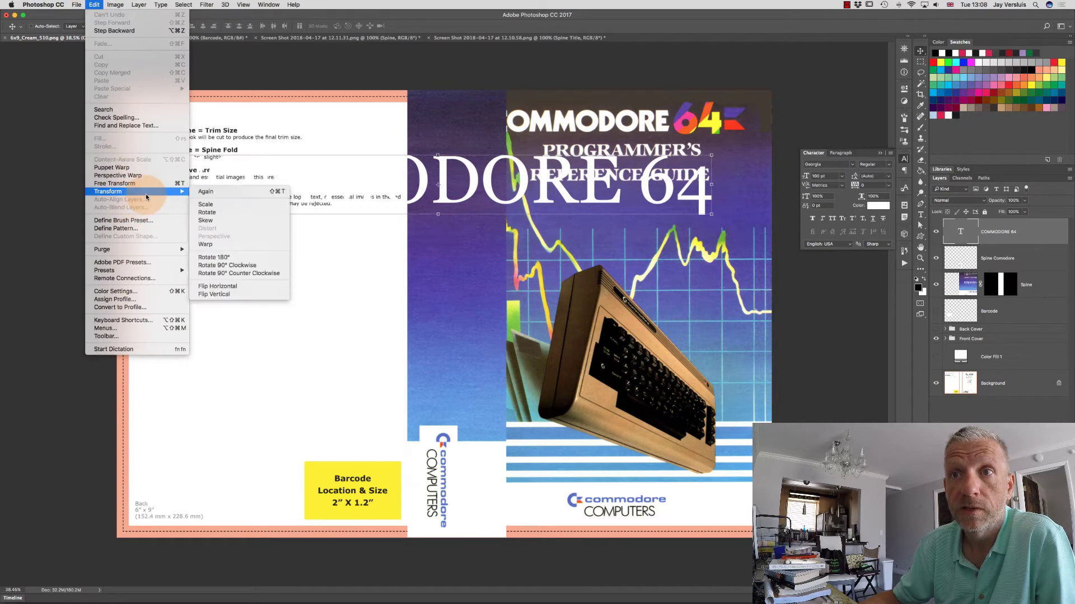
{"action": "left_click", "coordinate": [245, 213]}
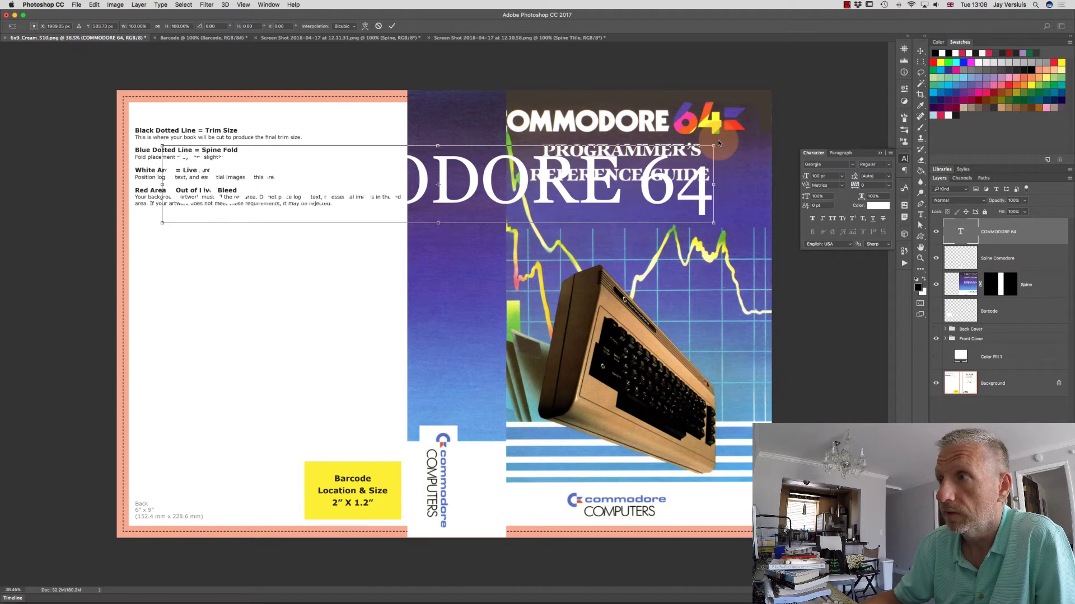
{"action": "left_click_drag", "start_coordinate": [717, 139], "coordinate": [484, 375]}
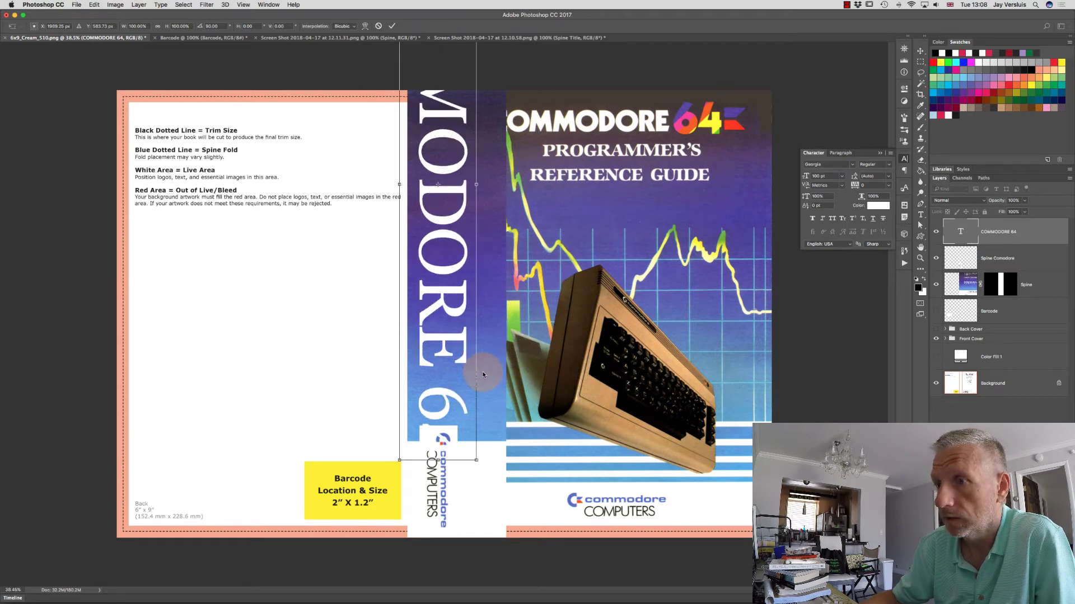
{"action": "key", "text": "Return"}
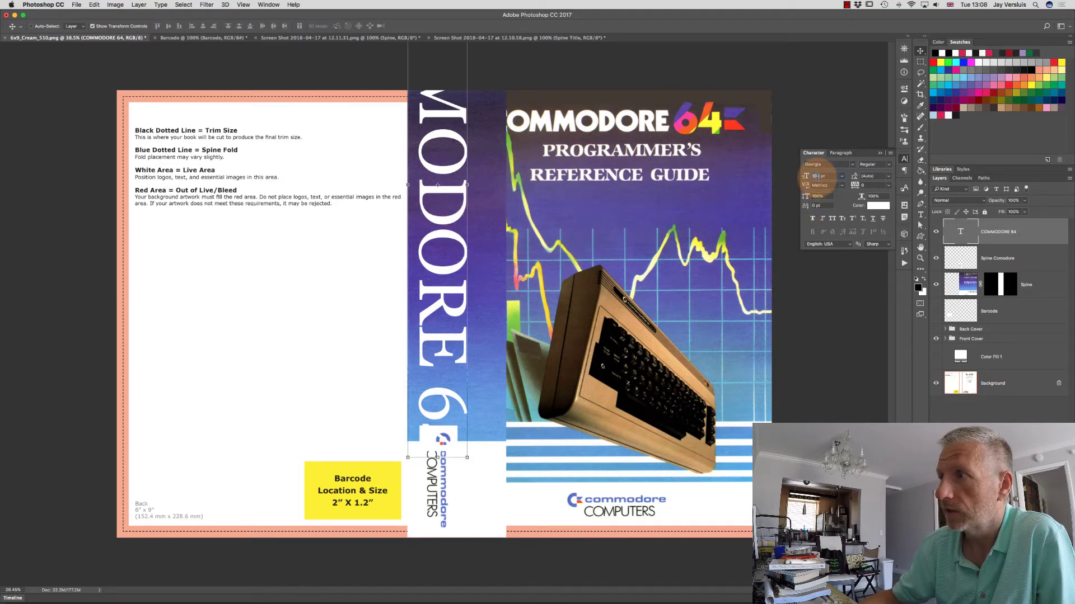
Set the COMMODORE 64 text size to 50 pt and move the text so it lies fully on the spine's blue area.
{"action": "left_click", "coordinate": [818, 176]}
{"action": "type", "text": "50"}
{"action": "key", "text": "Return"}
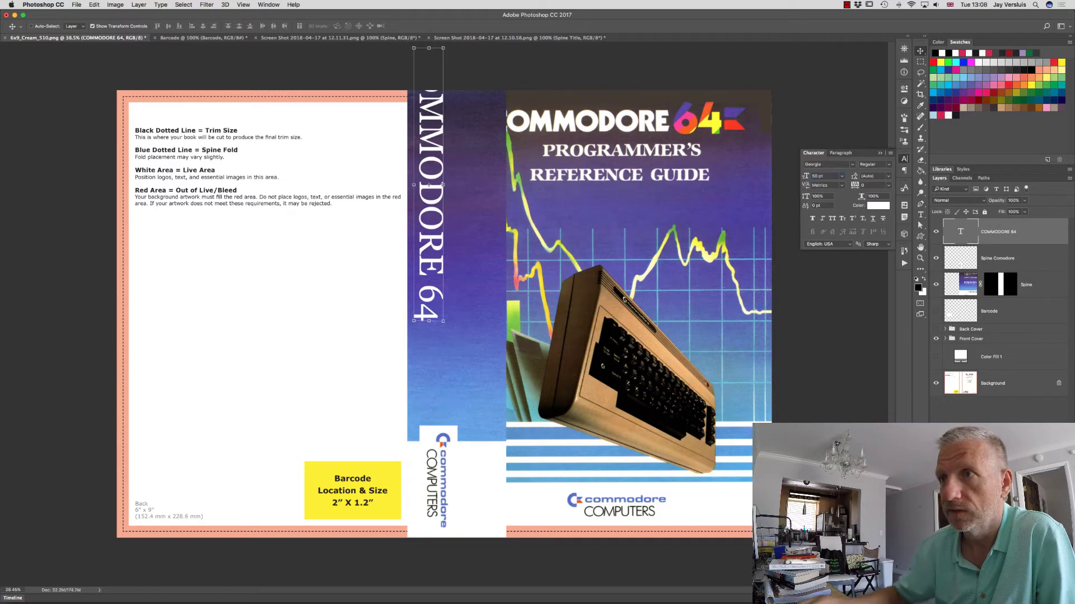
{"action": "left_click_drag", "start_coordinate": [425, 229], "coordinate": [480, 290]}
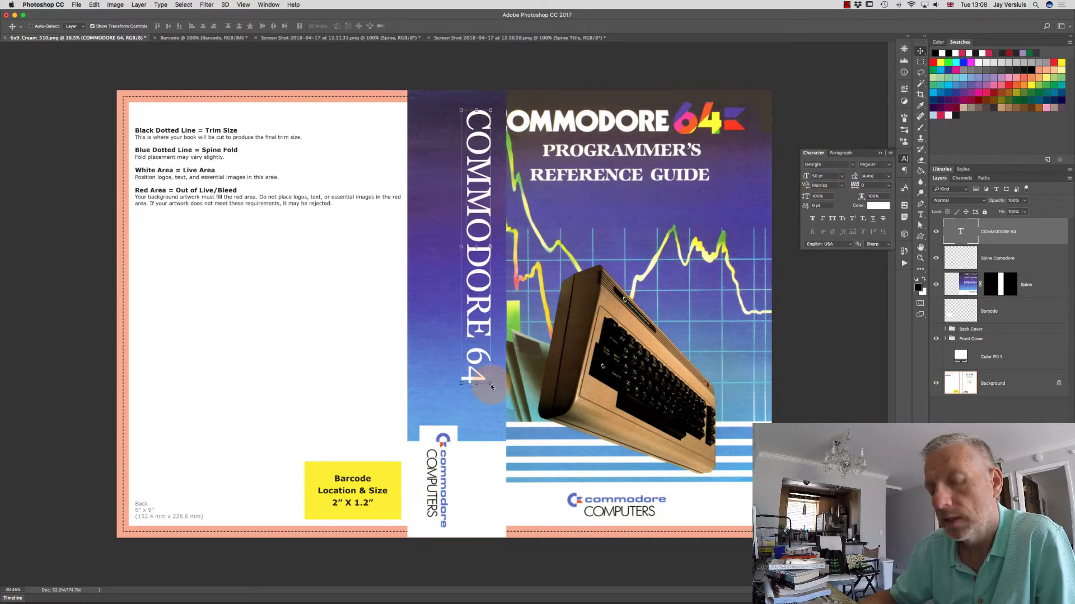
Scale the COMMODORE 64 text to about 119% and place it on the spine so it ends just above the logo.
{"action": "mouse_move", "coordinate": [492, 386]}
{"action": "left_mouse_down"}
{"action": "mouse_move", "coordinate": [501, 412]}
{"action": "mouse_move", "coordinate": [489, 388]}
{"action": "mouse_move", "coordinate": [483, 397]}
{"action": "left_mouse_up"}
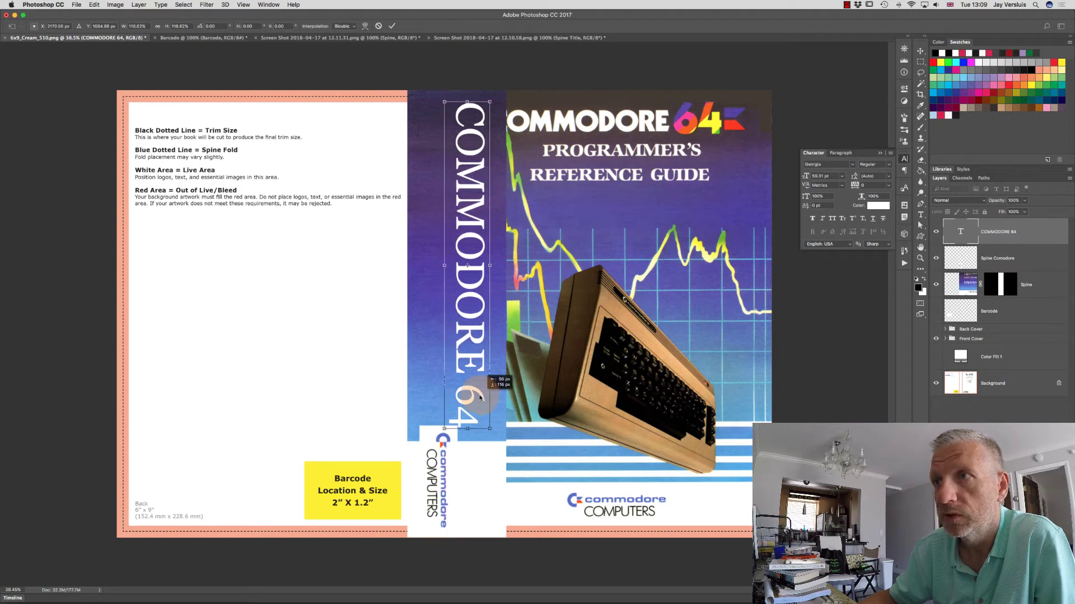
{"action": "left_click_drag", "start_coordinate": [479, 397], "coordinate": [479, 398]}
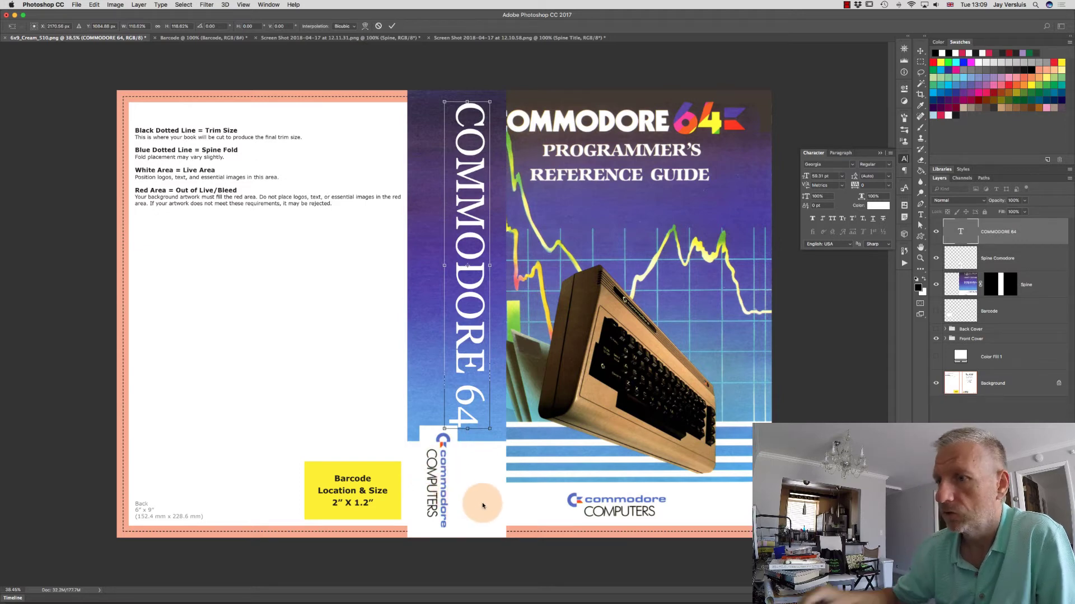
{"action": "key", "text": "Return"}
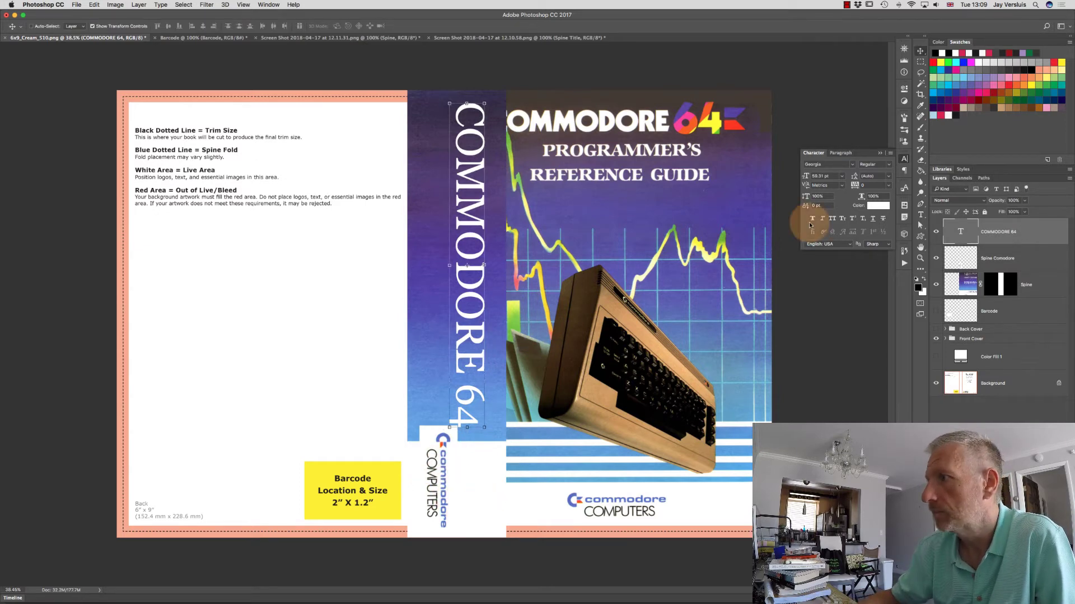
Duplicate the COMMODORE 64 text layer and move the copy beside the original, toward the back-cover side of the spine.
{"action": "left_click_drag", "start_coordinate": [970, 231], "coordinate": [985, 252]}
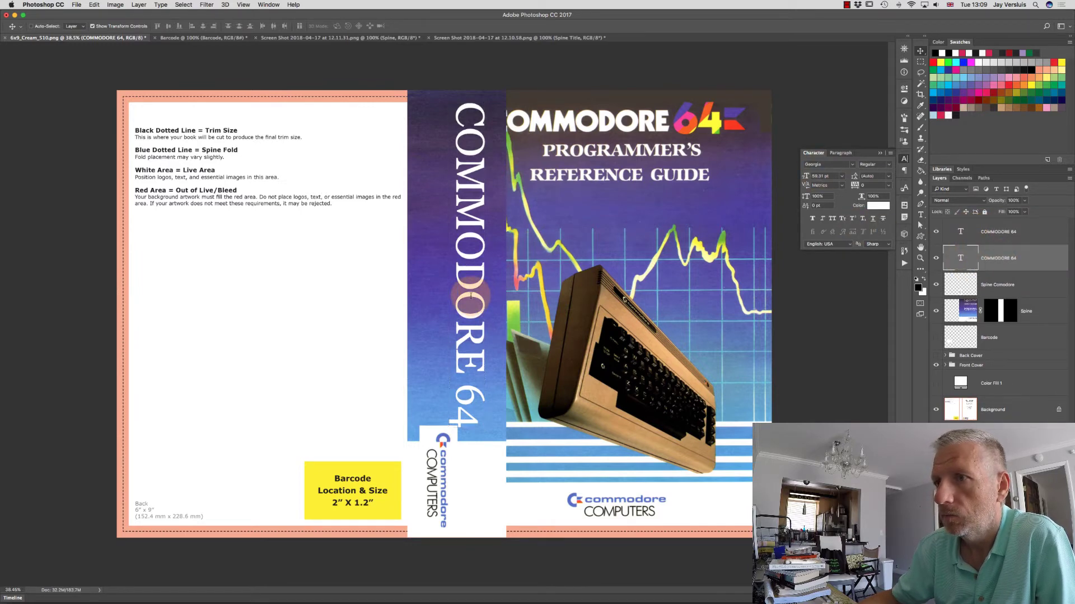
{"action": "left_click_drag", "start_coordinate": [470, 295], "coordinate": [437, 295]}
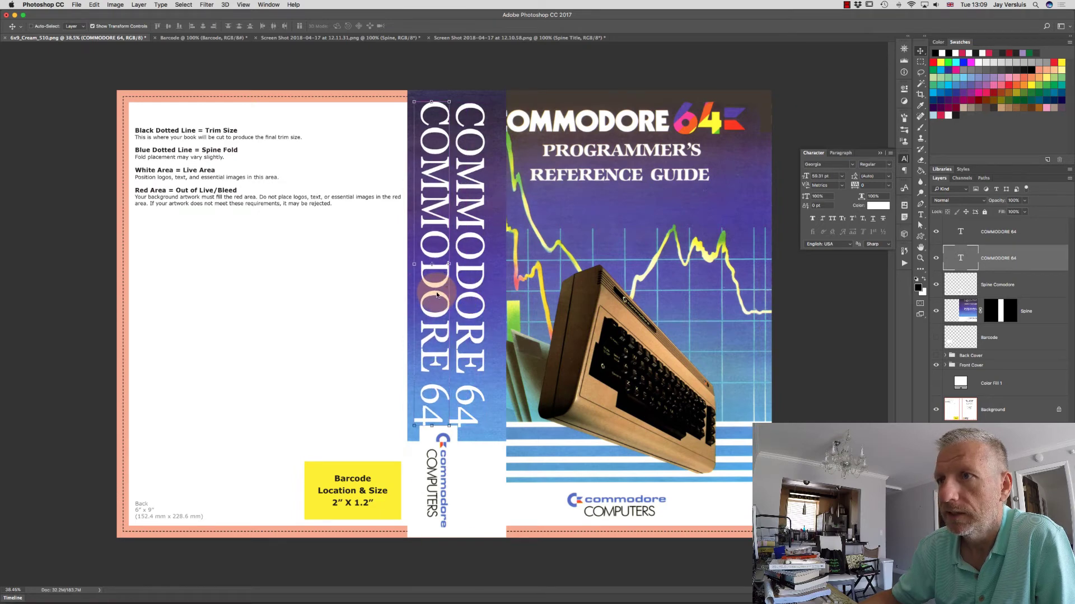
Replace the copied spine text with "Programmer's Refernece Guide" and set its size to 30 pt.
{"action": "left_click", "coordinate": [920, 215]}
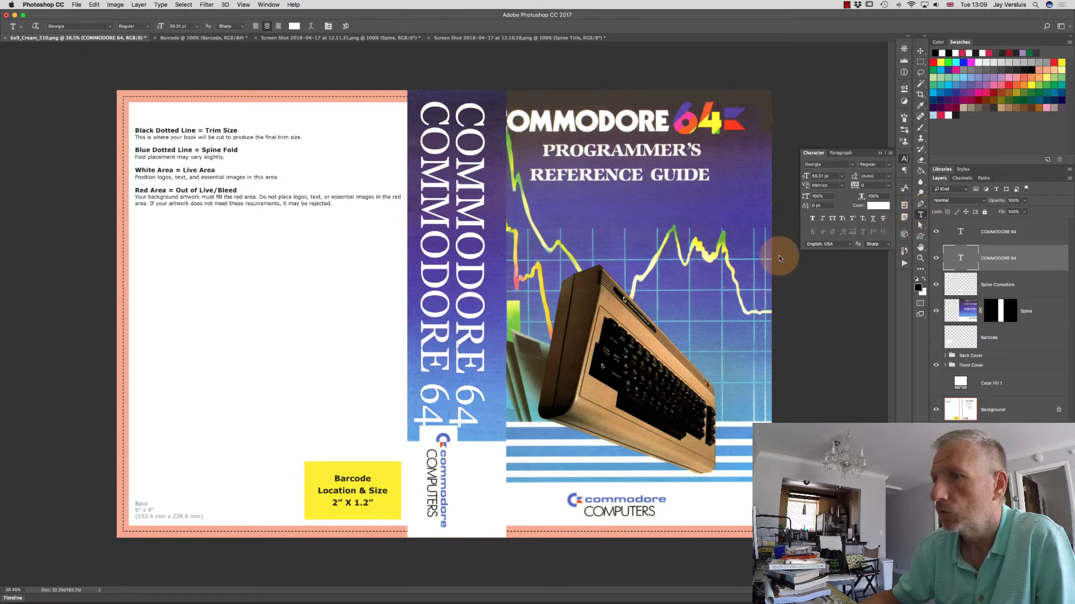
{"action": "triple_click", "coordinate": [439, 305]}
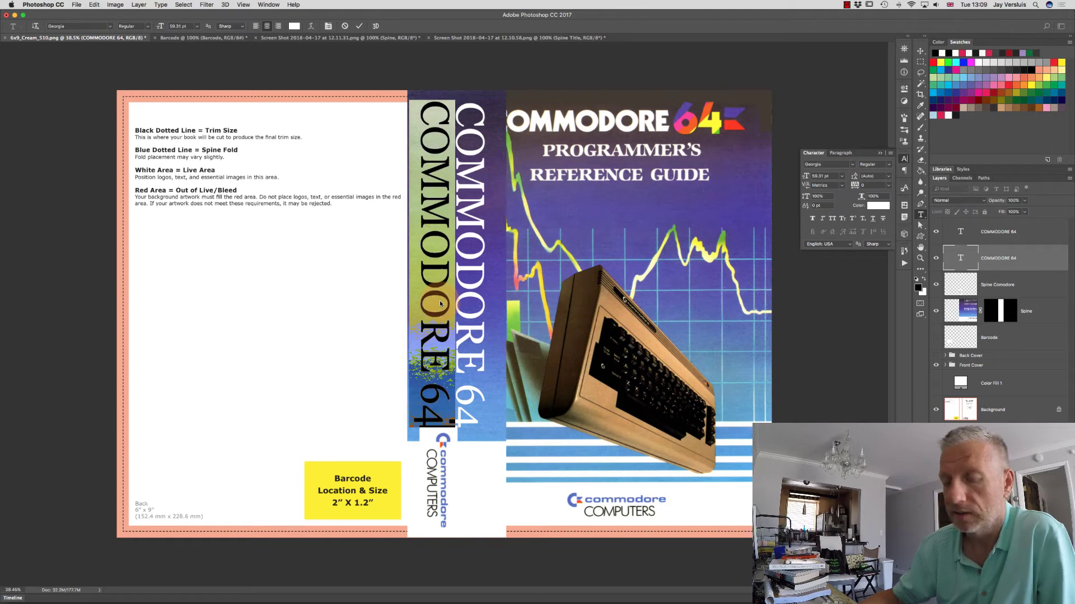
{"action": "type", "text": "Programmers’"}
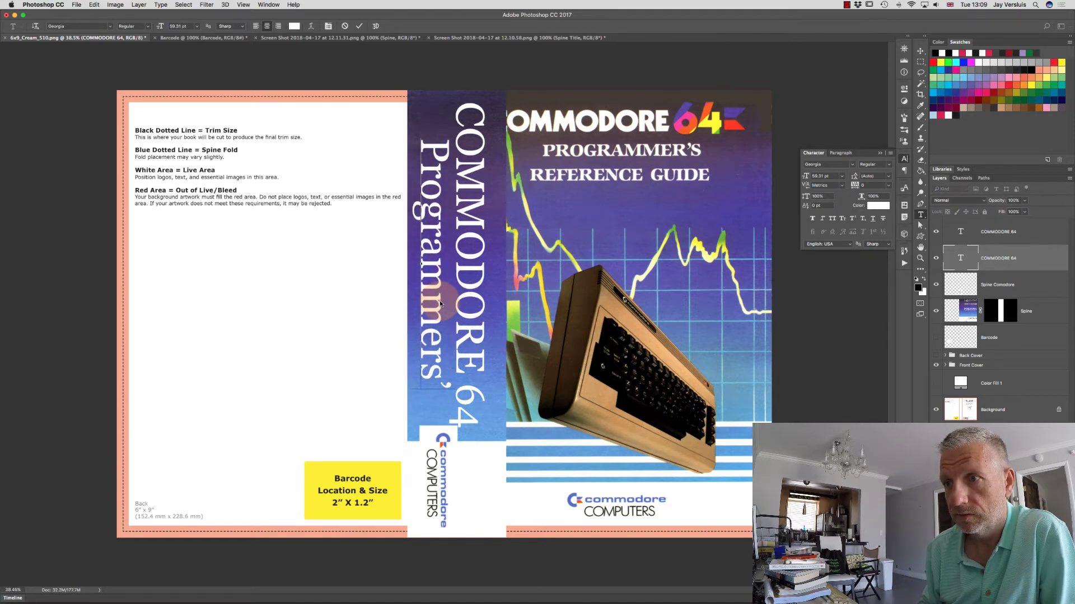
{"action": "key", "text": "BackSpace"}
{"action": "type", "text": "s"}
{"action": "key", "text": "BackSpace"}
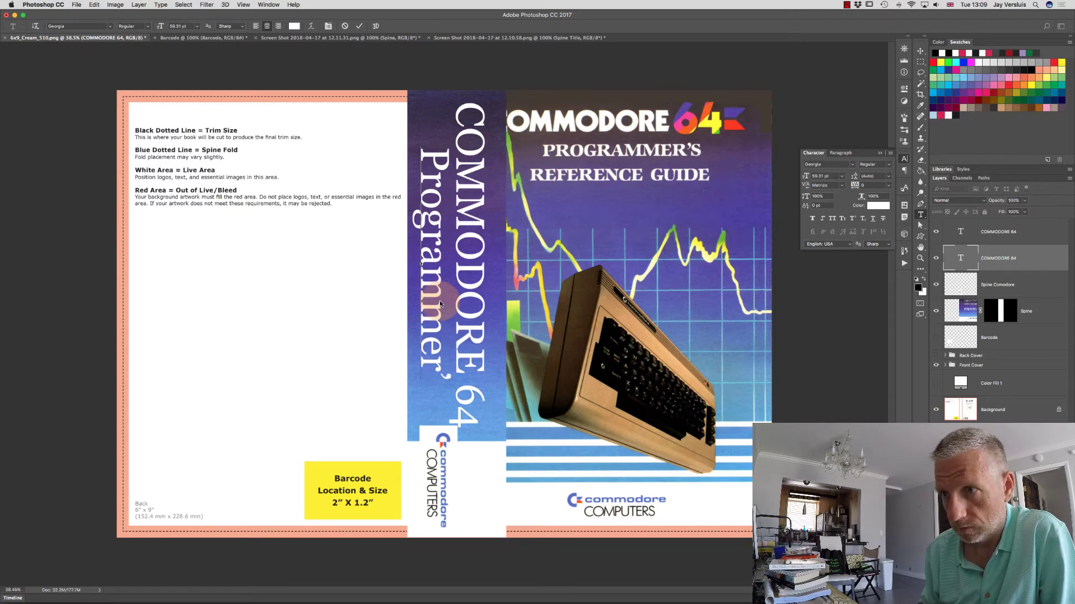
{"action": "type", "text": "'s"}
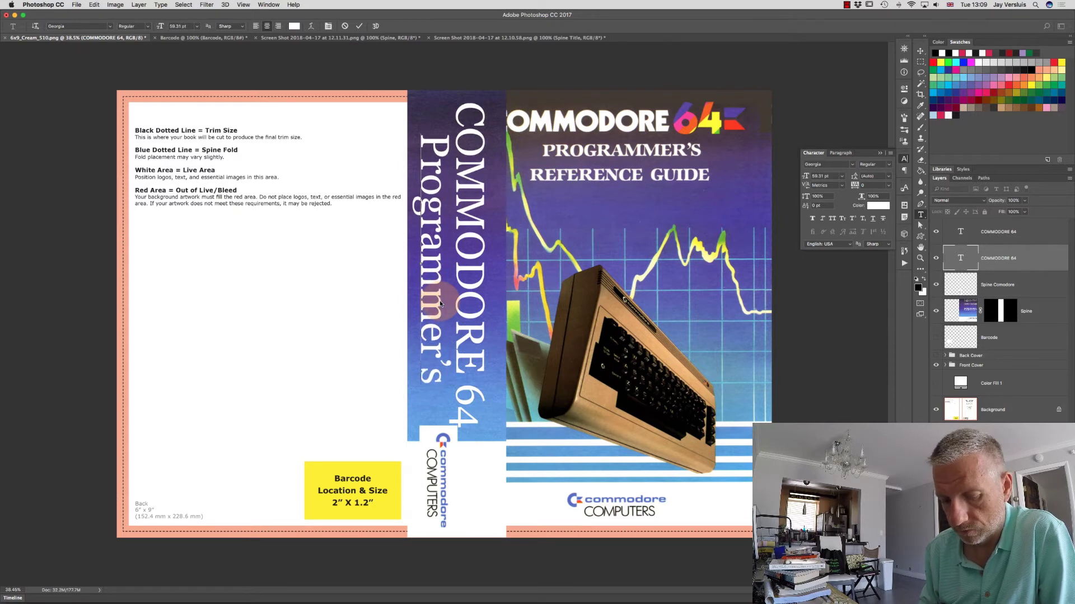
{"action": "type", "text": " Reference Guid"}
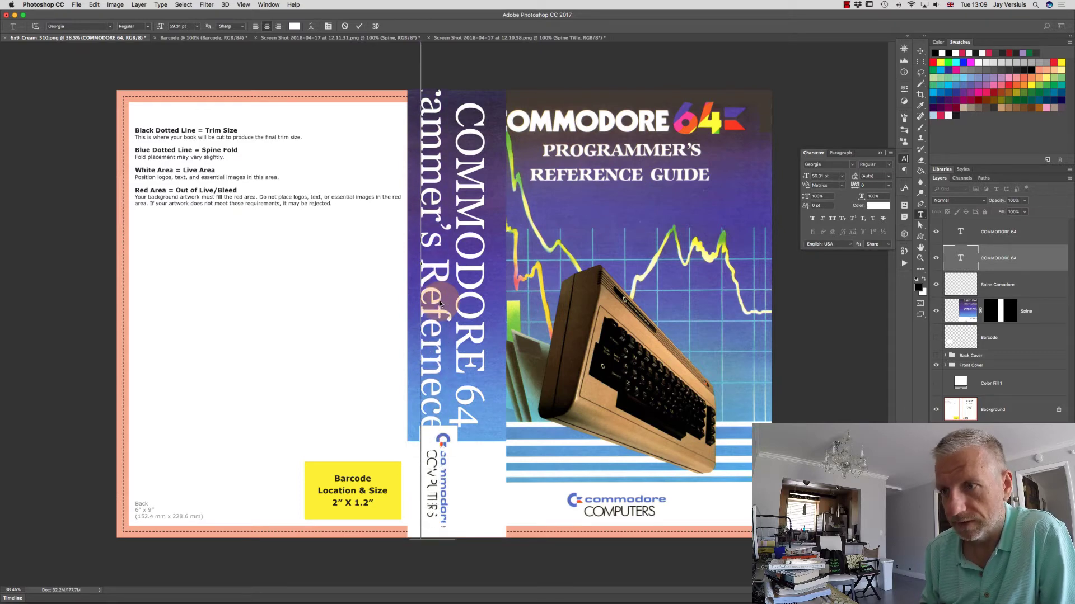
{"action": "type", "text": "e"}
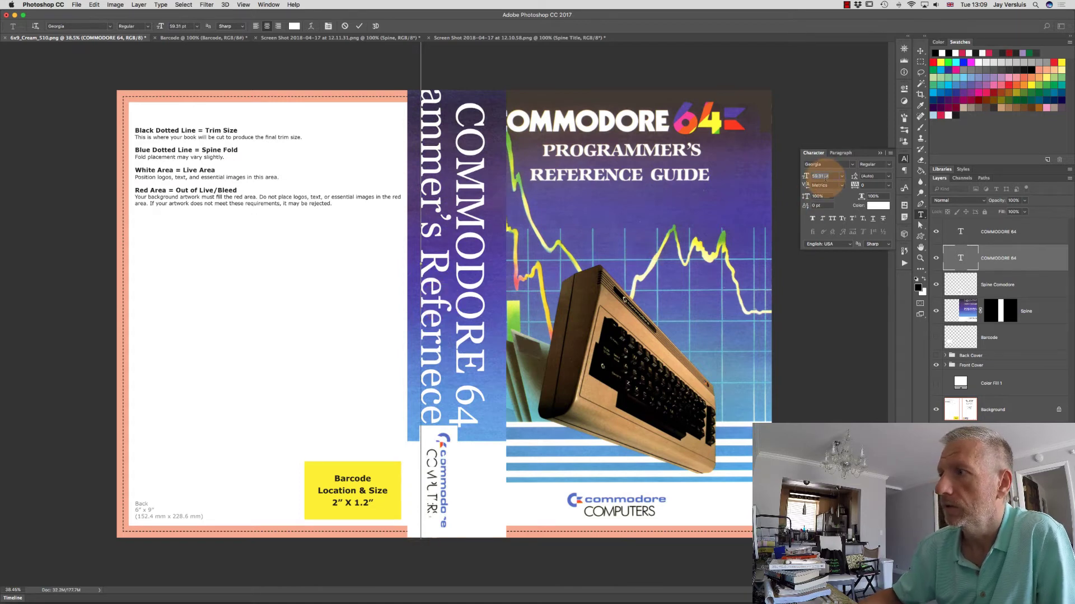
{"action": "key", "text": "super+Return"}
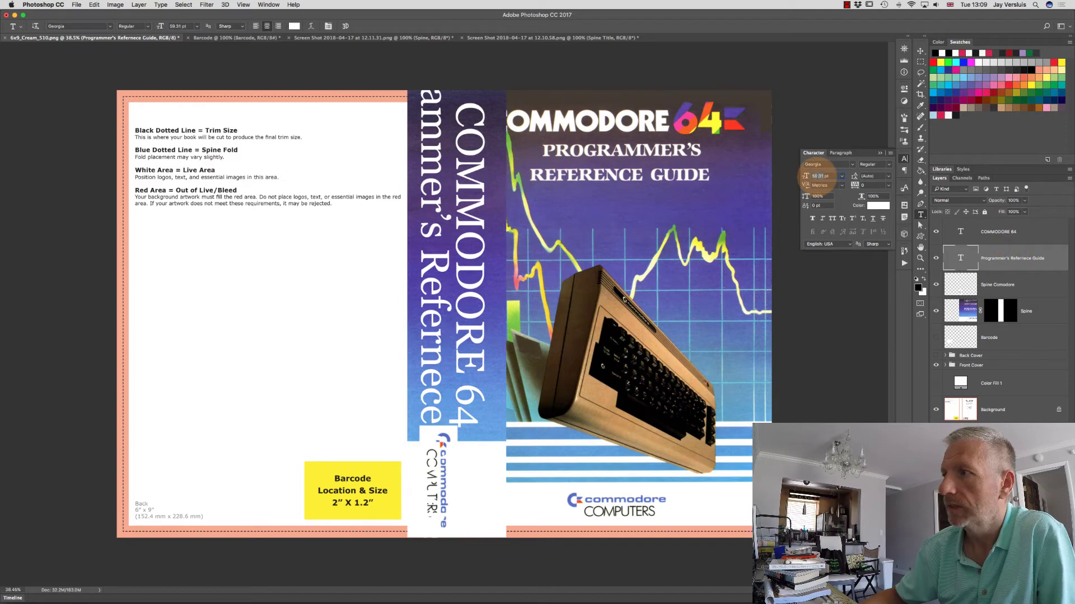
{"action": "type", "text": "30"}
{"action": "key", "text": "Return"}
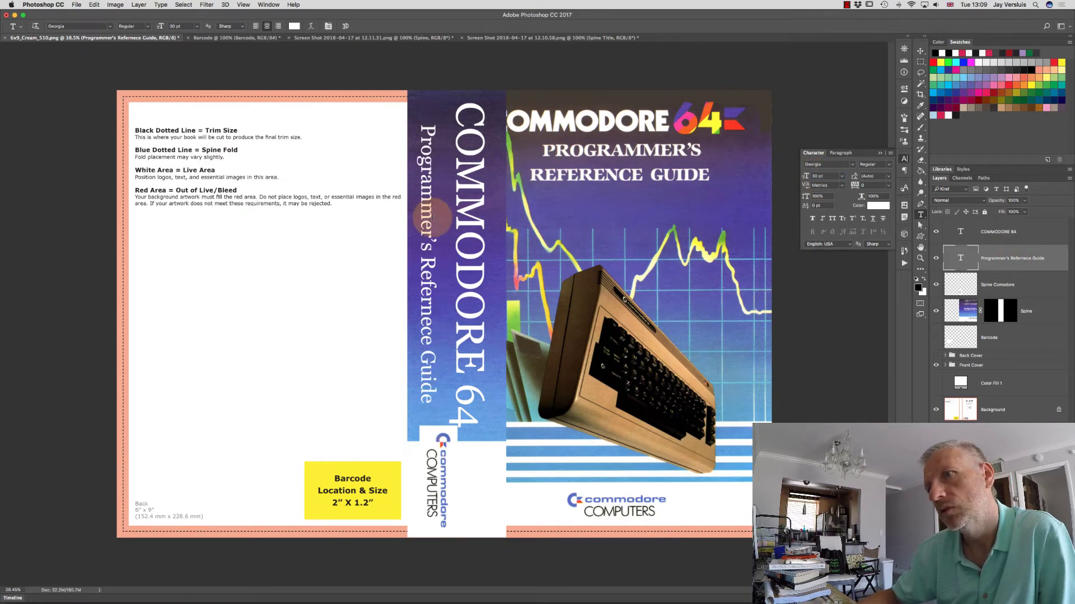
Move the subtitle close to COMMODORE 64 with their starts level, and shift both texts slightly toward the back cover.
{"action": "key", "text": "v"}
{"action": "left_click_drag", "start_coordinate": [438, 250], "coordinate": [451, 230]}
{"action": "left_click", "coordinate": [958, 239], "text": "shift"}
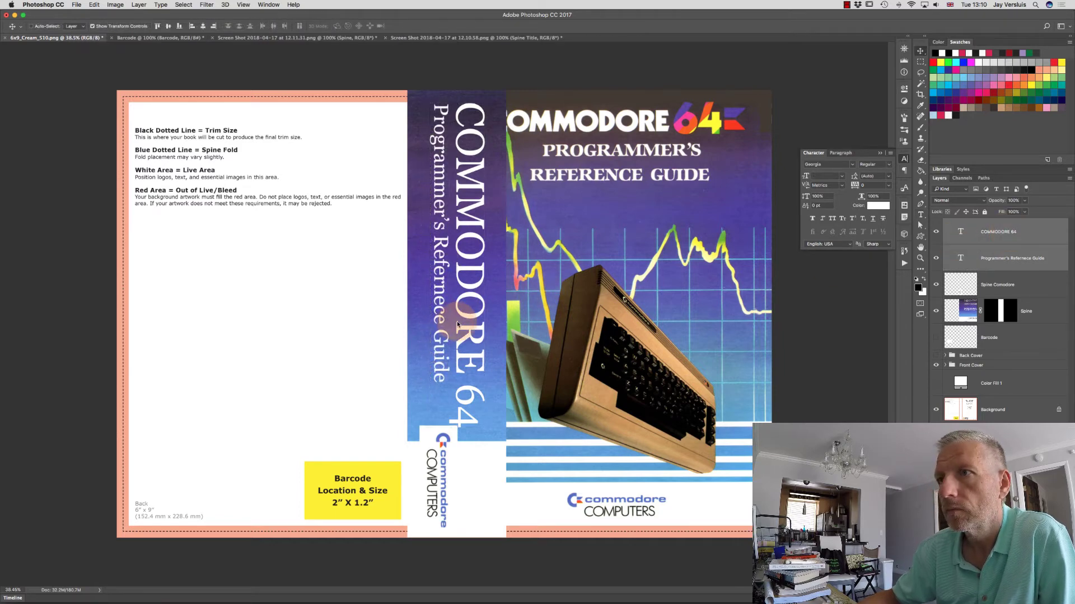
{"action": "left_click_drag", "start_coordinate": [457, 324], "coordinate": [451, 324]}
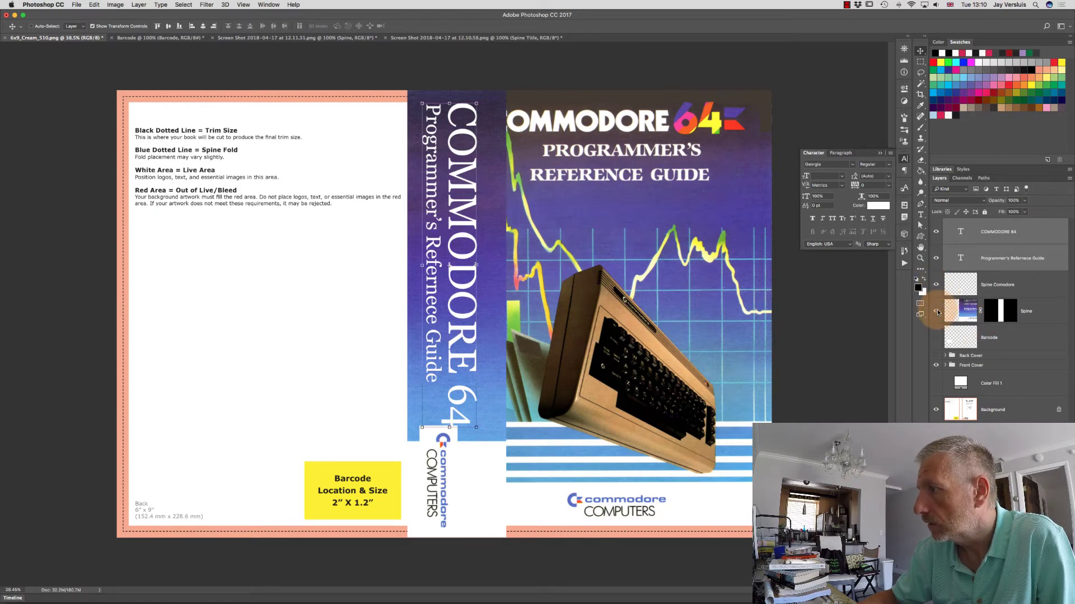
Hide the Front Cover group and lower the Spine layer's opacity to 24% so the template's fold lines show through.
{"action": "left_click", "coordinate": [934, 364]}
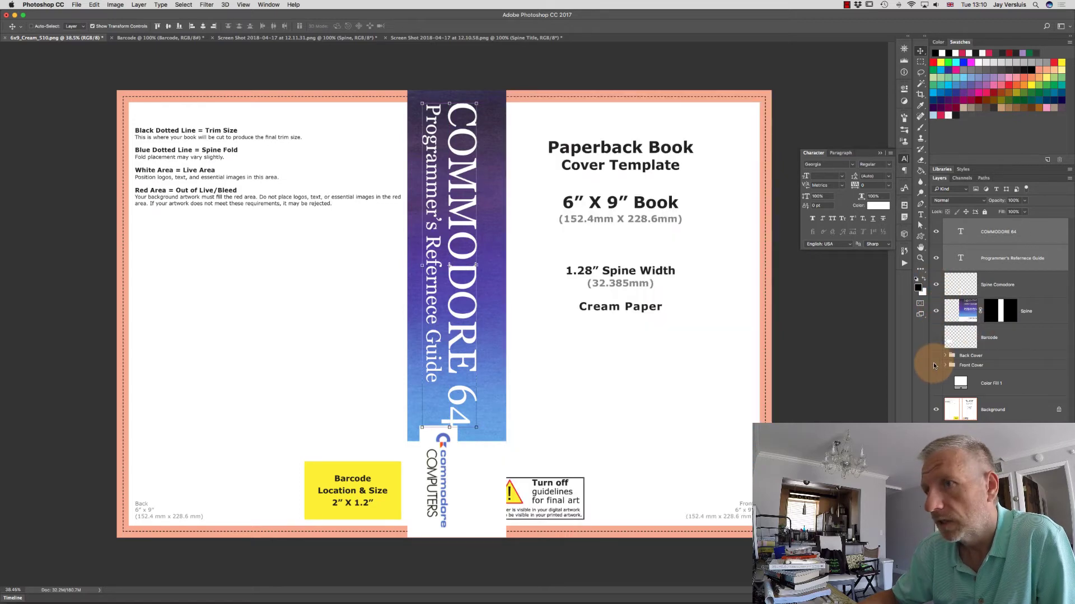
{"action": "left_click", "coordinate": [963, 315]}
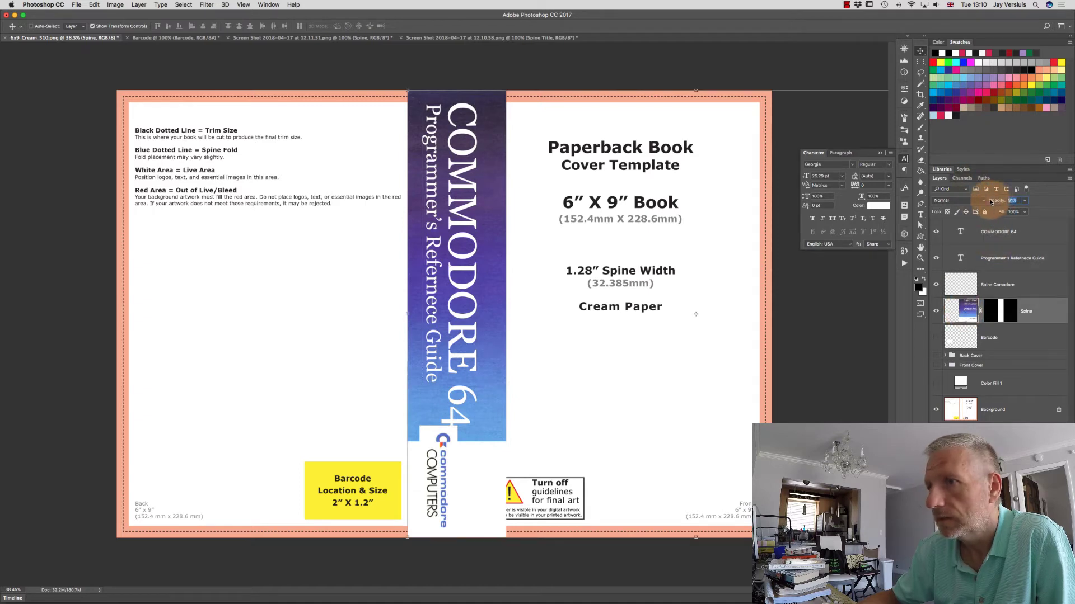
{"action": "type", "text": "31"}
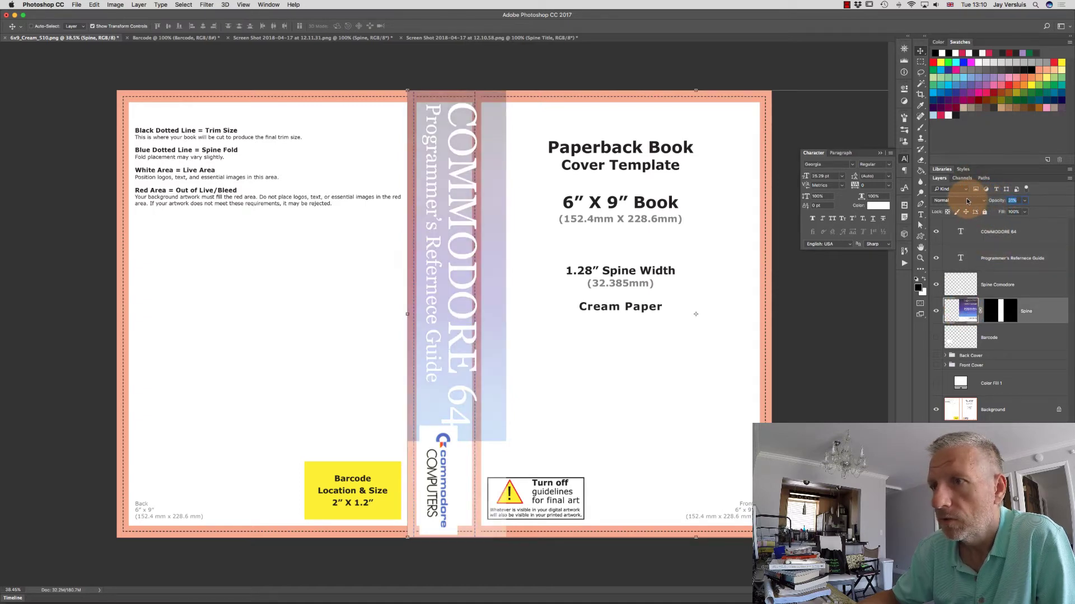
{"action": "type", "text": "24"}
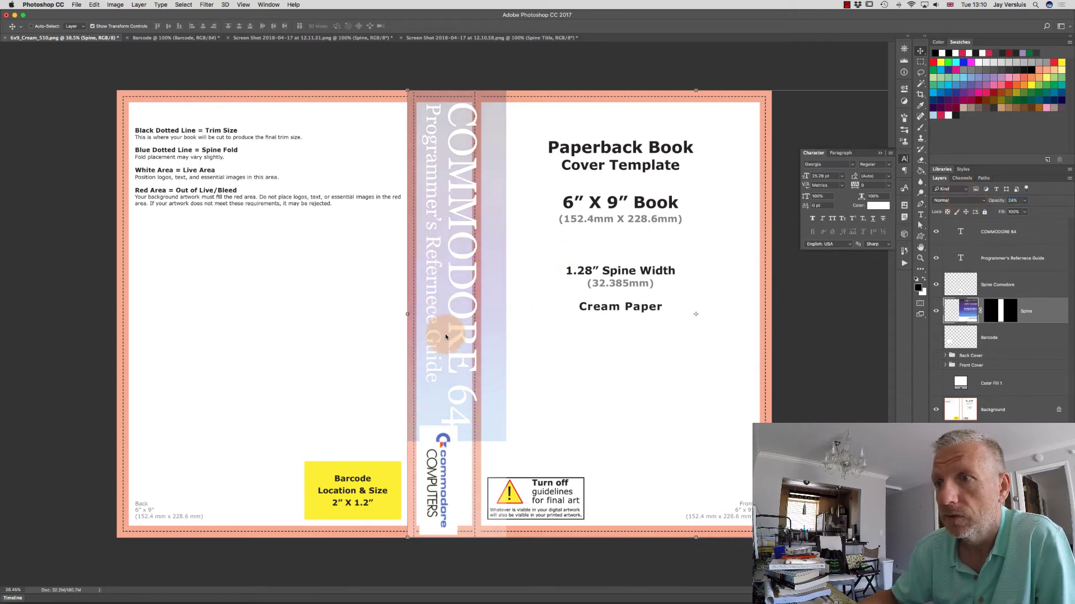
Set the COMMODORE 64 text to 50 pt and scale it up slightly so it ends level with the subtitle inside the spine folds.
{"action": "left_click", "coordinate": [999, 231]}
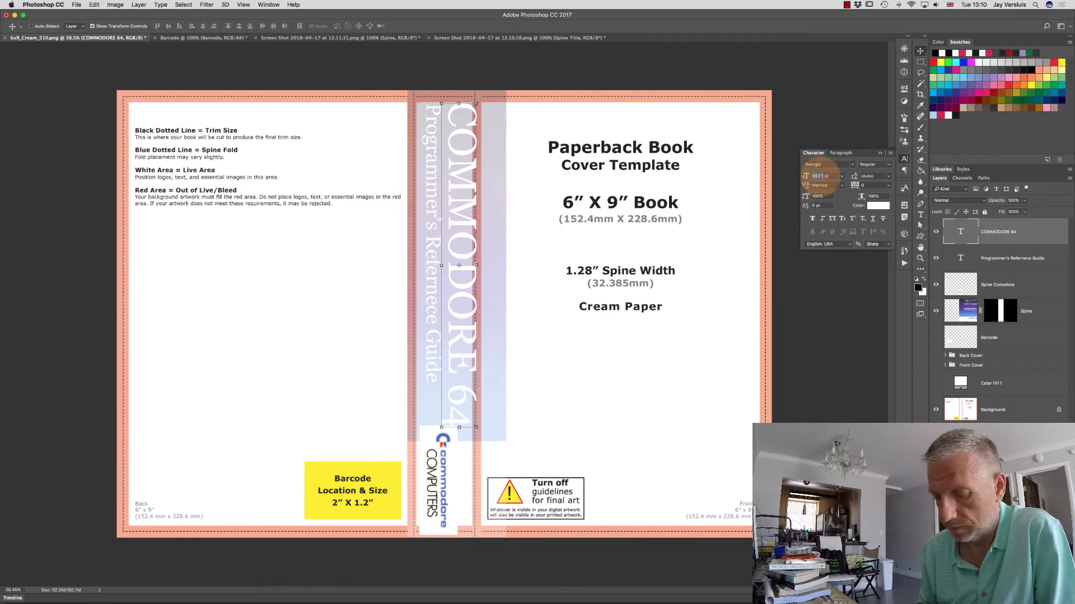
{"action": "key", "text": "Return"}
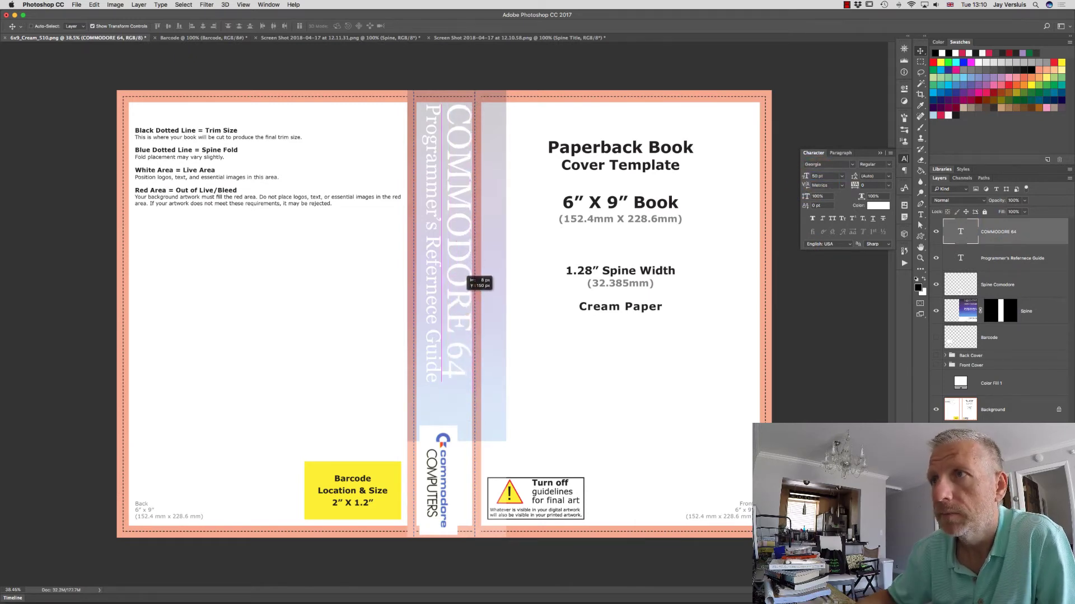
{"action": "left_click", "coordinate": [458, 296]}
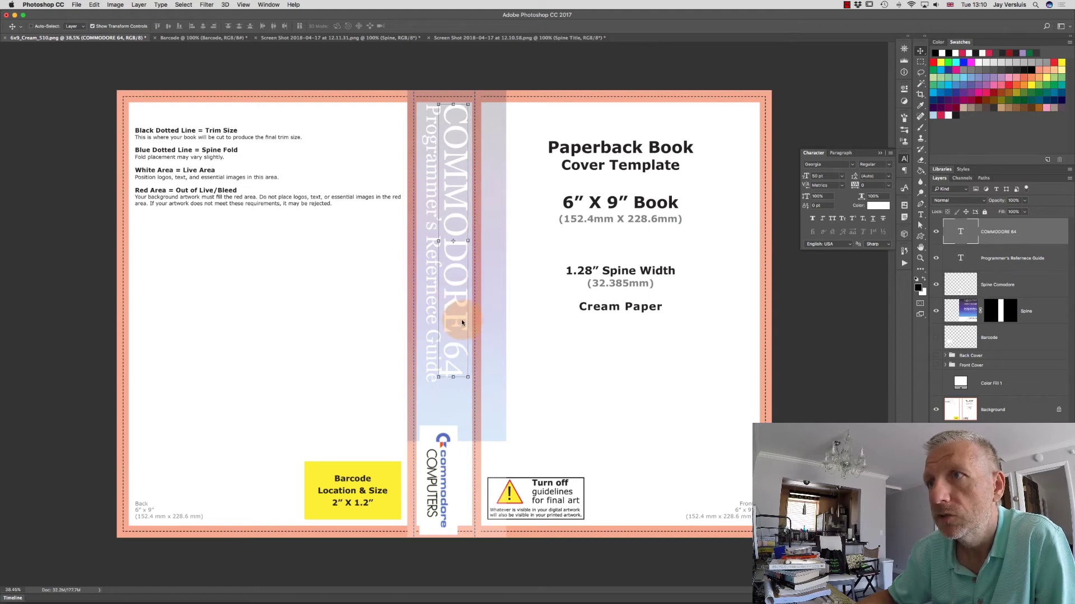
{"action": "left_click_drag", "start_coordinate": [462, 320], "coordinate": [463, 321]}
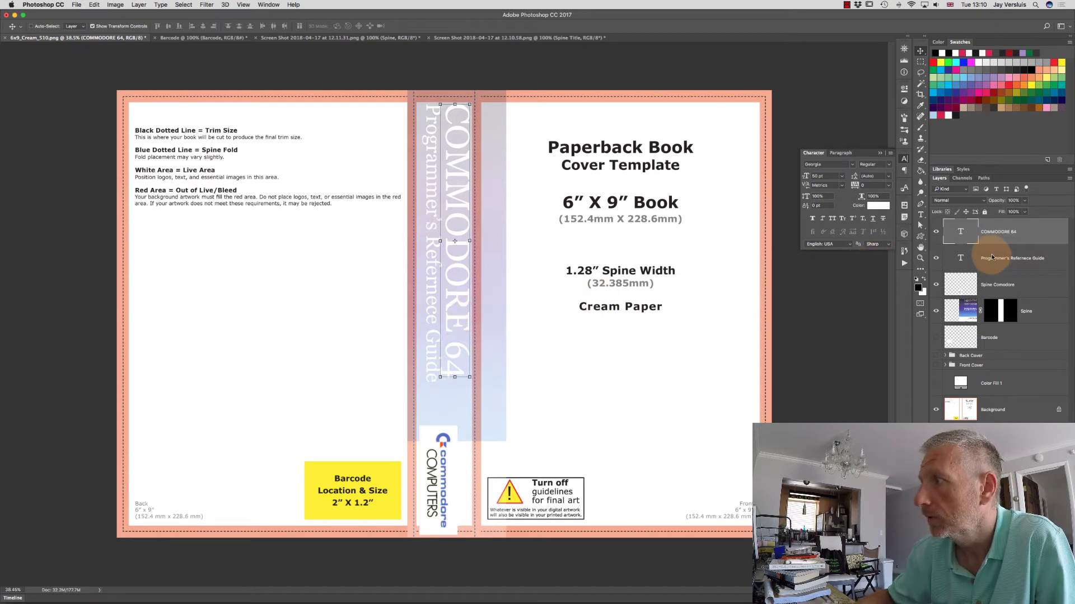
{"action": "left_click_drag", "start_coordinate": [454, 377], "coordinate": [455, 384]}
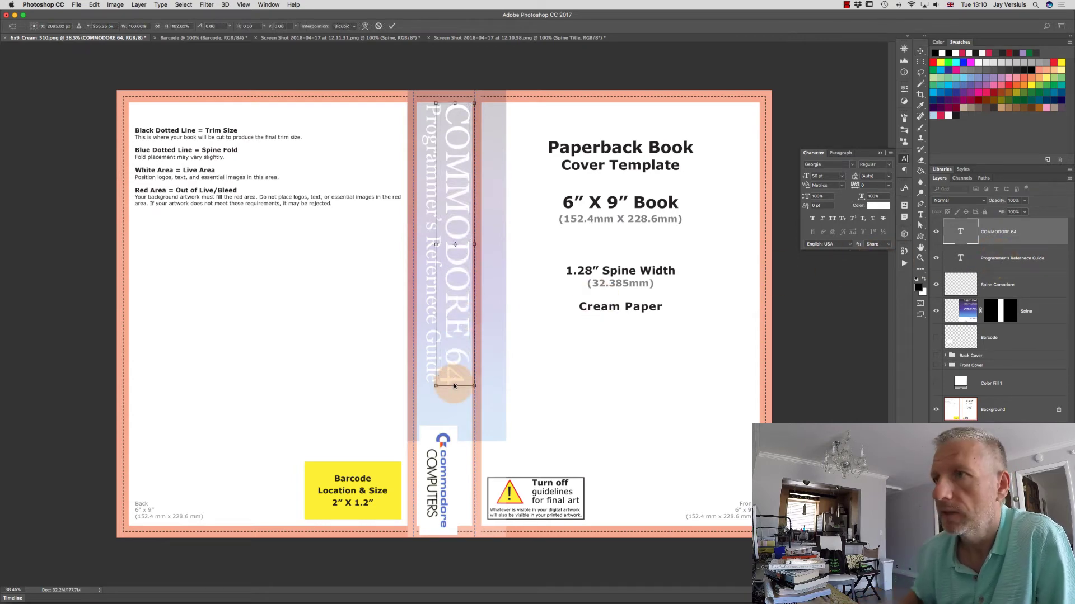
{"action": "key", "text": "Return"}
Nudge both spine texts together down toward the logo and slightly toward the back cover.
{"action": "left_click", "coordinate": [986, 263], "text": "shift"}
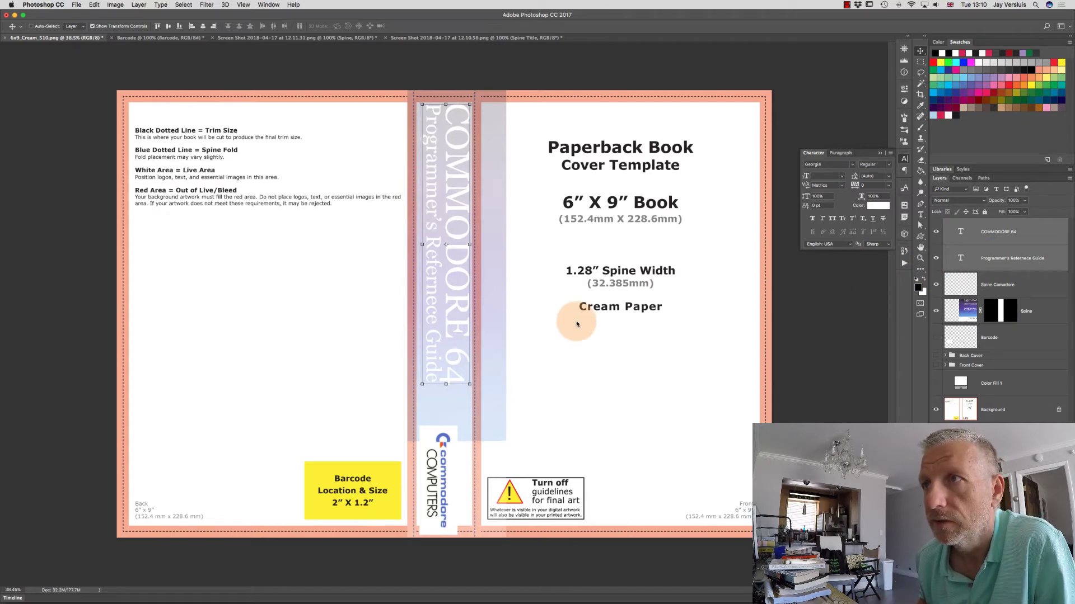
{"action": "key", "text": "shift+Down"}
{"action": "key", "text": "shift+Down"}
{"action": "key", "text": "shift+Down"}
{"action": "key", "text": "shift+Down"}
{"action": "key", "text": "shift+Down"}
{"action": "key", "text": "shift+Down"}
{"action": "key", "text": "shift+Left"}
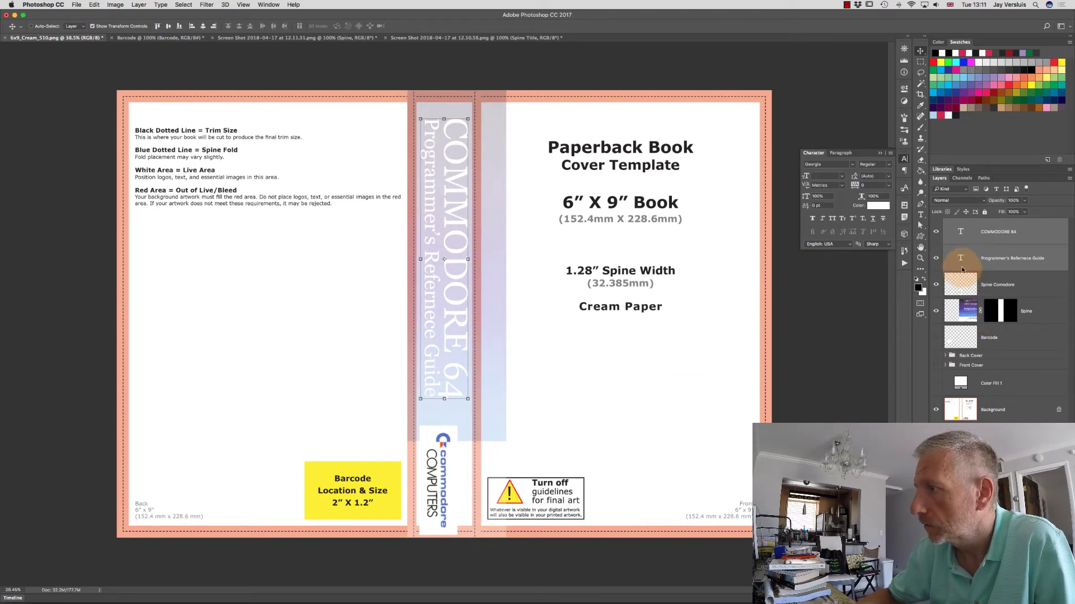
Nudge the Spine Comodore logo toward the front cover and slightly up, and scale it down to fit between the spine folds.
{"action": "left_click", "coordinate": [963, 289]}
{"action": "key", "text": "shift+Right"}
{"action": "key", "text": "shift+Right"}
{"action": "key", "text": "shift+Right"}
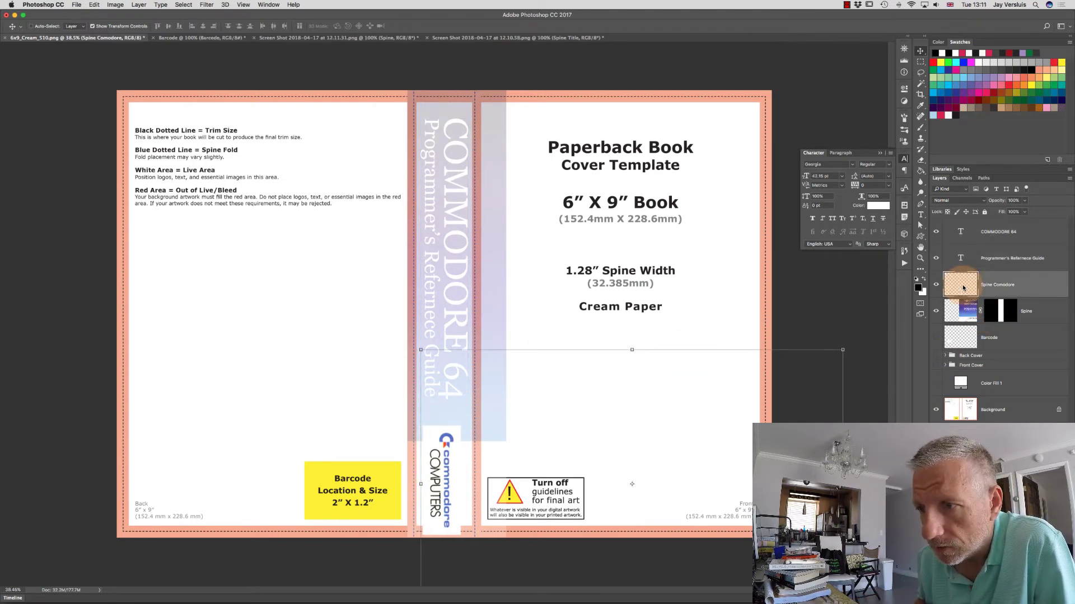
{"action": "key", "text": "shift+Up"}
{"action": "key", "text": "shift+Up"}
{"action": "key", "text": "shift+Up"}
{"action": "key", "text": "shift+Down"}
{"action": "key", "text": "shift+Down"}
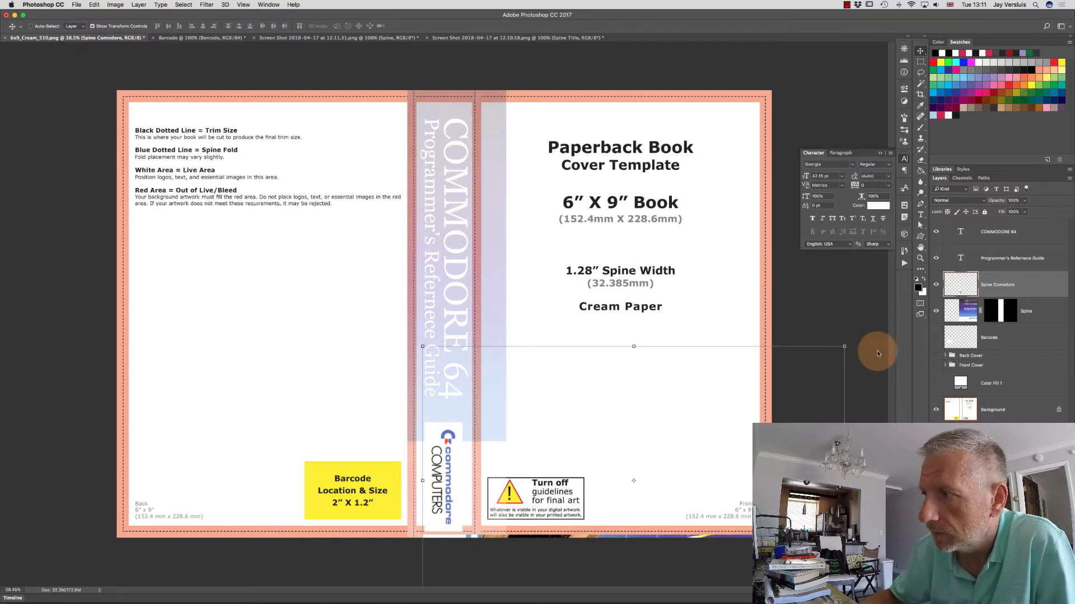
{"action": "left_click", "coordinate": [841, 348]}
{"action": "left_click_drag", "start_coordinate": [840, 350], "coordinate": [754, 407]}
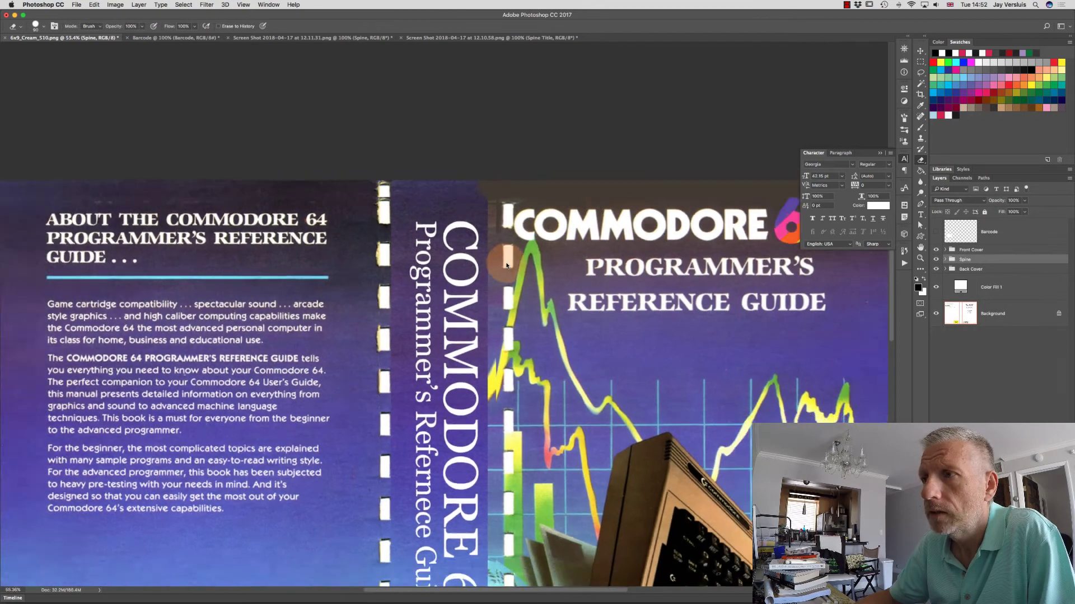
Deselect all layers and save the finished cover as a Photoshop file named C64 Cover.psd.
{"action": "scroll", "coordinate": [506, 265], "scroll_direction": "down", "scroll_amount": 3}
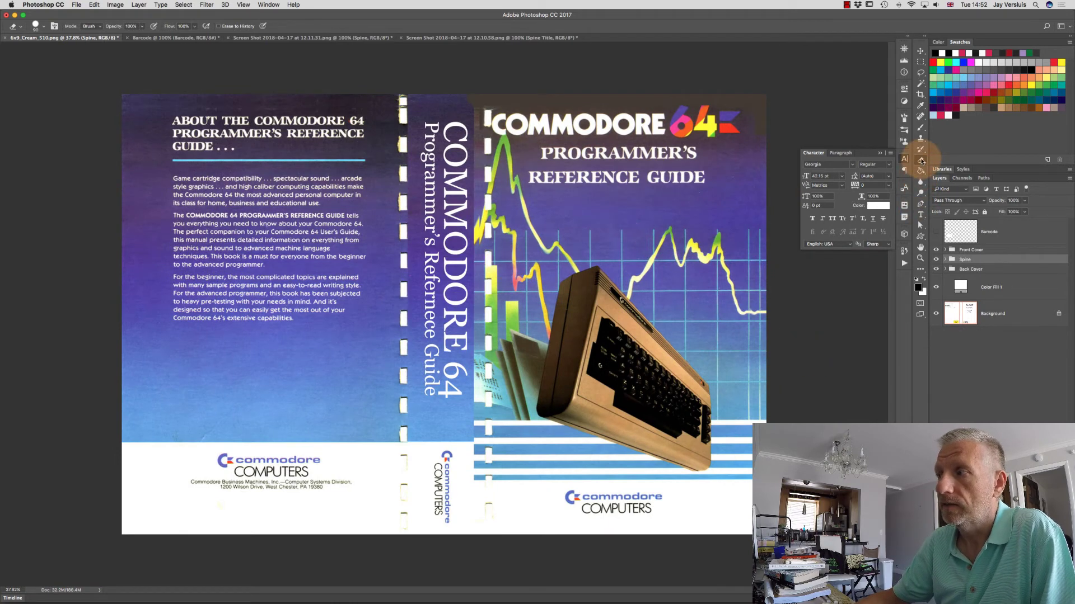
{"action": "left_click", "coordinate": [957, 340]}
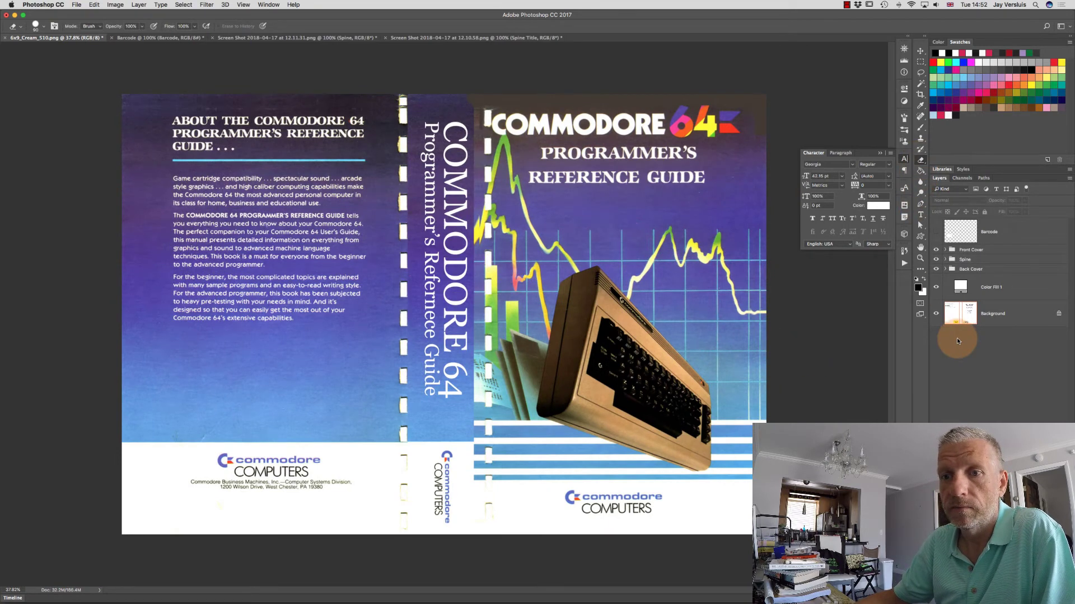
{"action": "key", "text": "super+shift+s"}
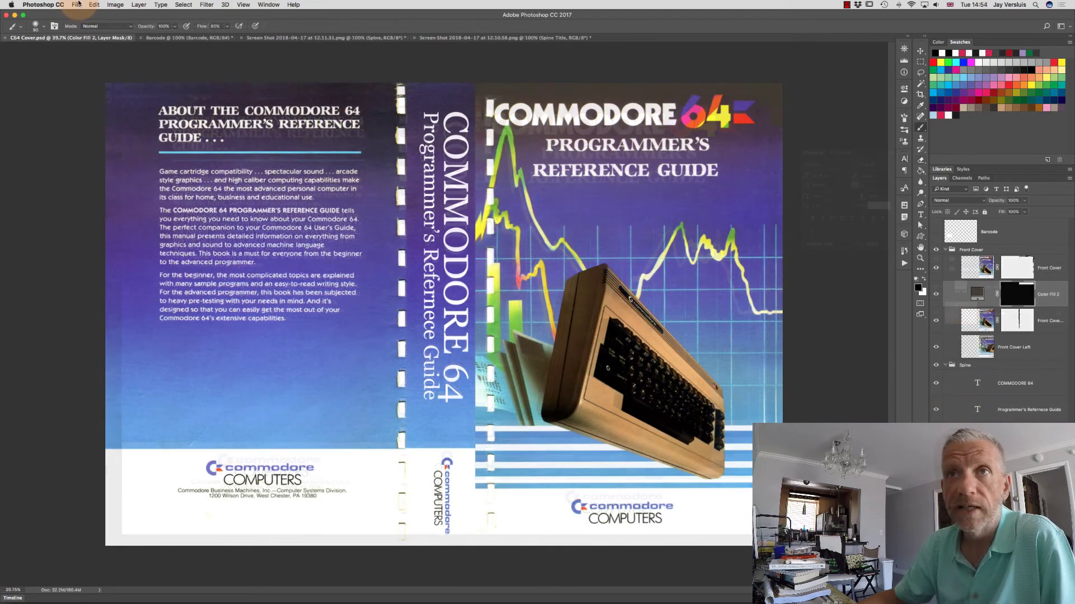
Save the cover to the Desktop in Photoshop PDF format under the name C64 Cover-CS.
{"action": "left_click", "coordinate": [78, 5]}
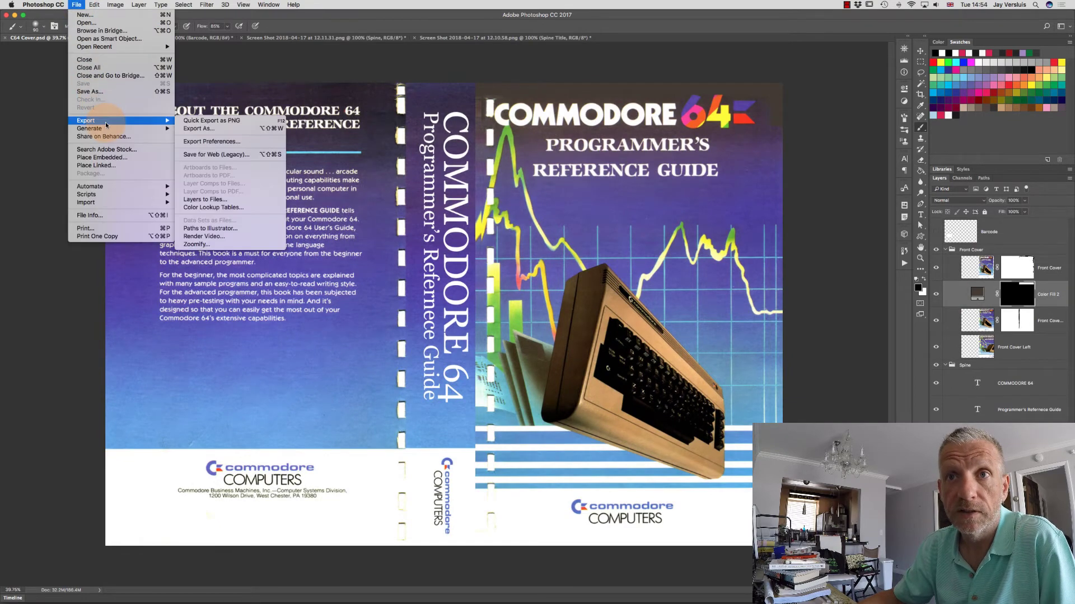
{"action": "left_click", "coordinate": [116, 92]}
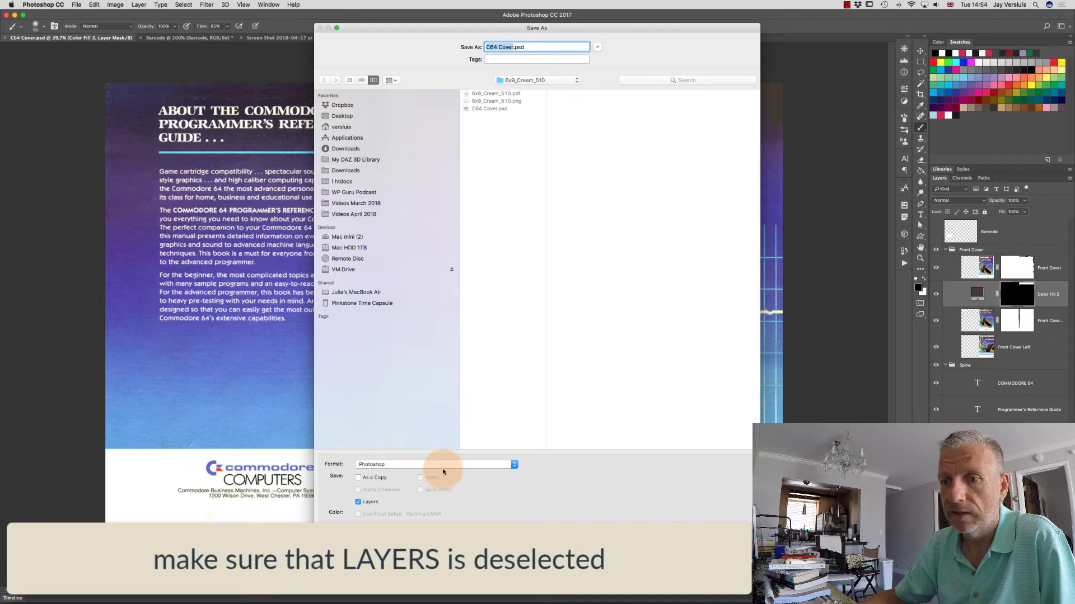
{"action": "left_click", "coordinate": [471, 466]}
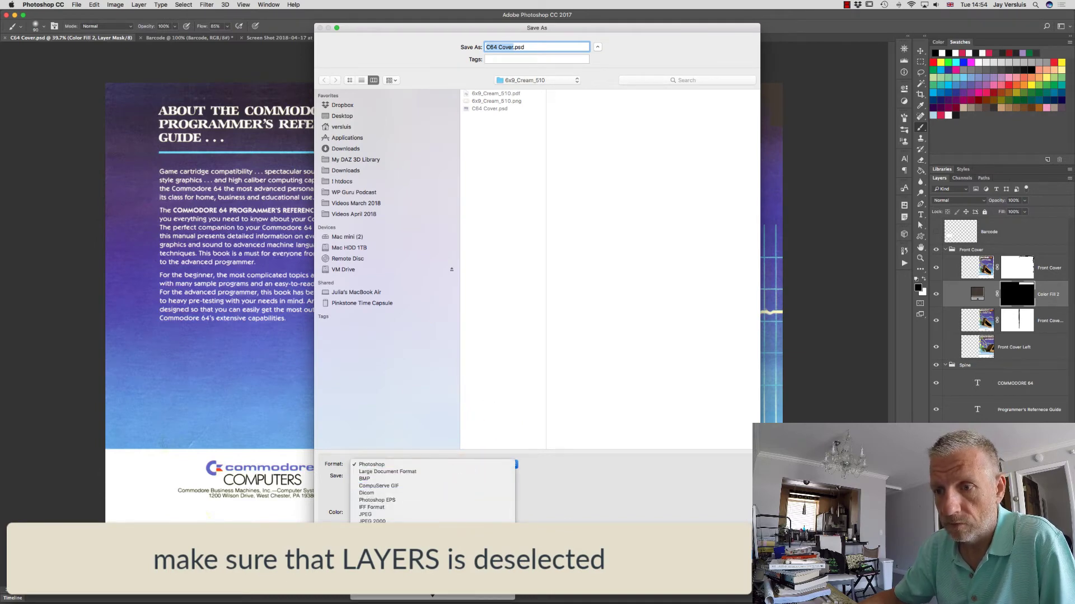
{"action": "left_click", "coordinate": [381, 549]}
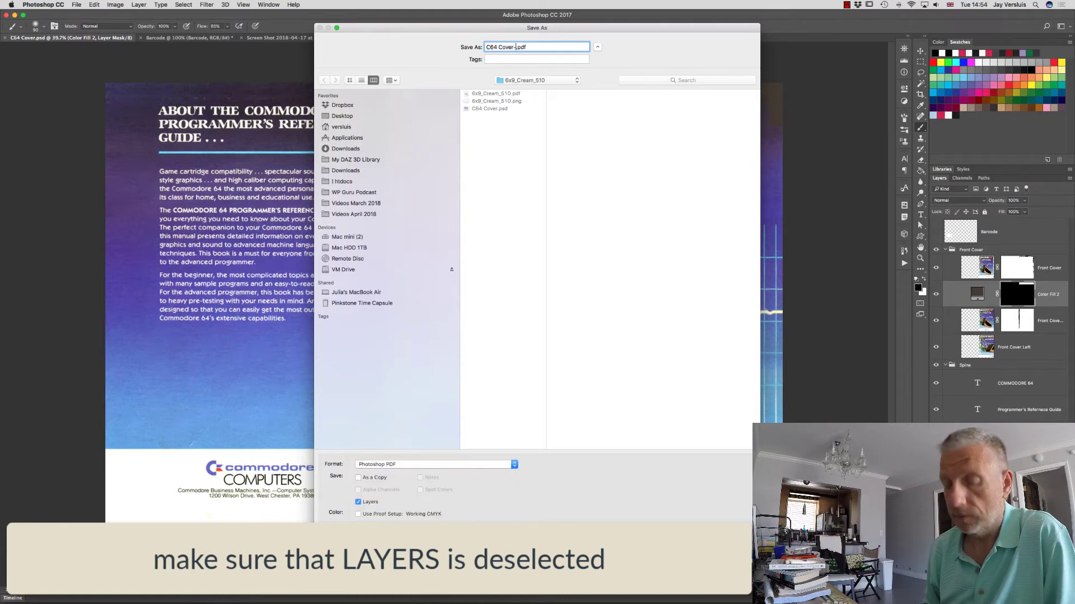
{"action": "left_click", "coordinate": [515, 47]}
{"action": "type", "text": "-CS"}
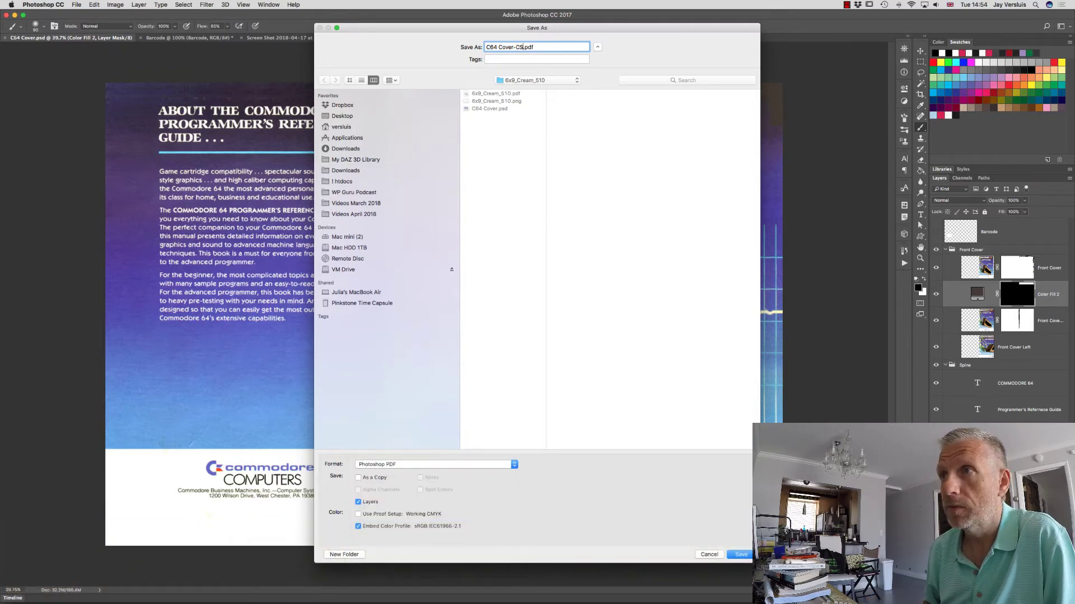
{"action": "left_click", "coordinate": [346, 120]}
{"action": "key", "text": "Return"}
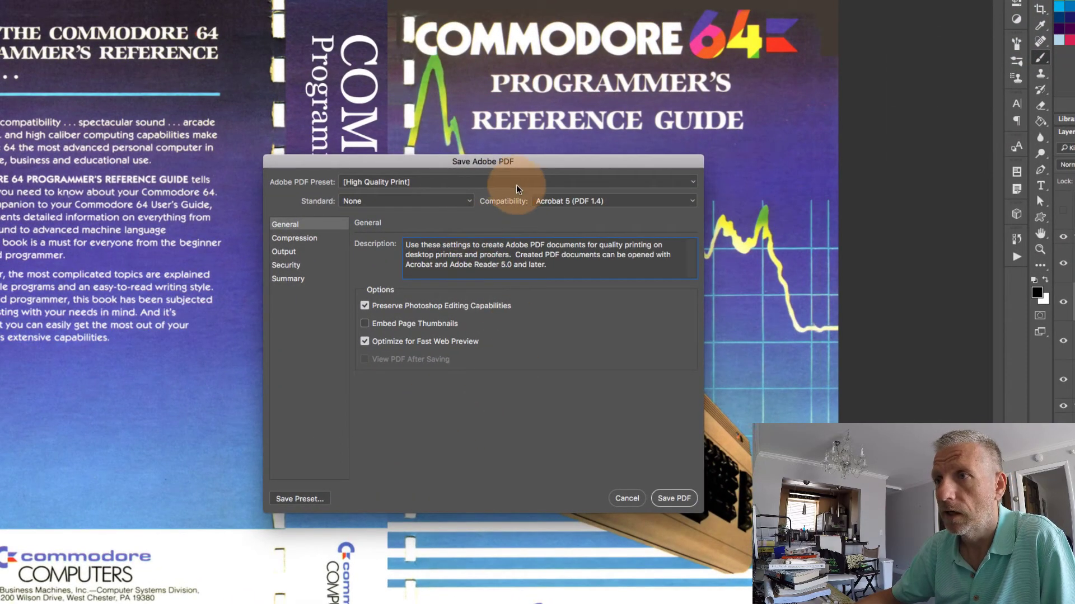
Set the PDF compression to Do Not Downsample and look through the output, security and summary settings.
{"action": "left_click", "coordinate": [315, 238]}
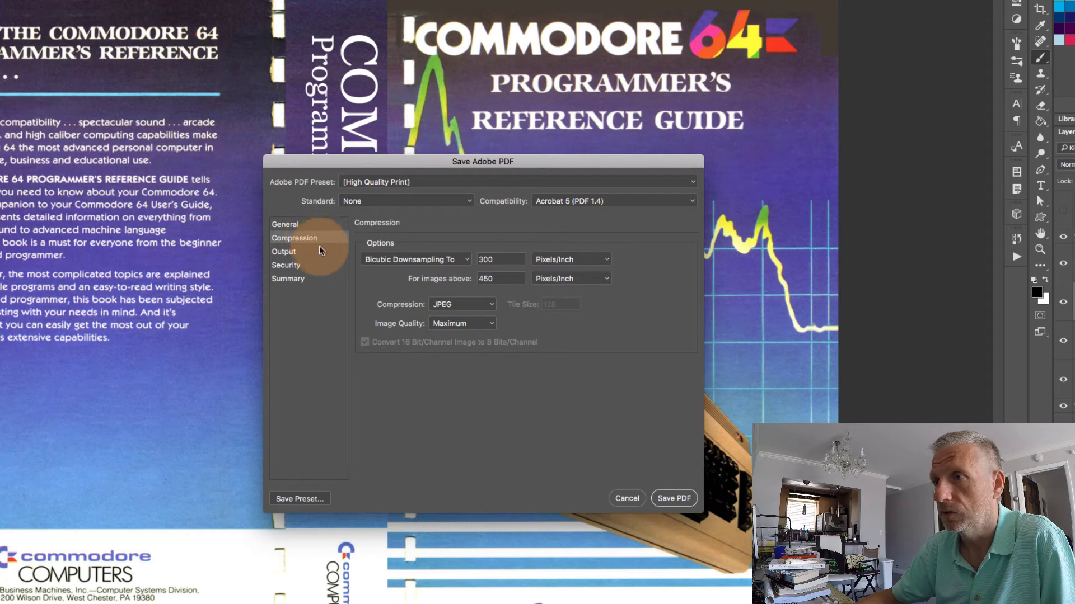
{"action": "left_click", "coordinate": [469, 261]}
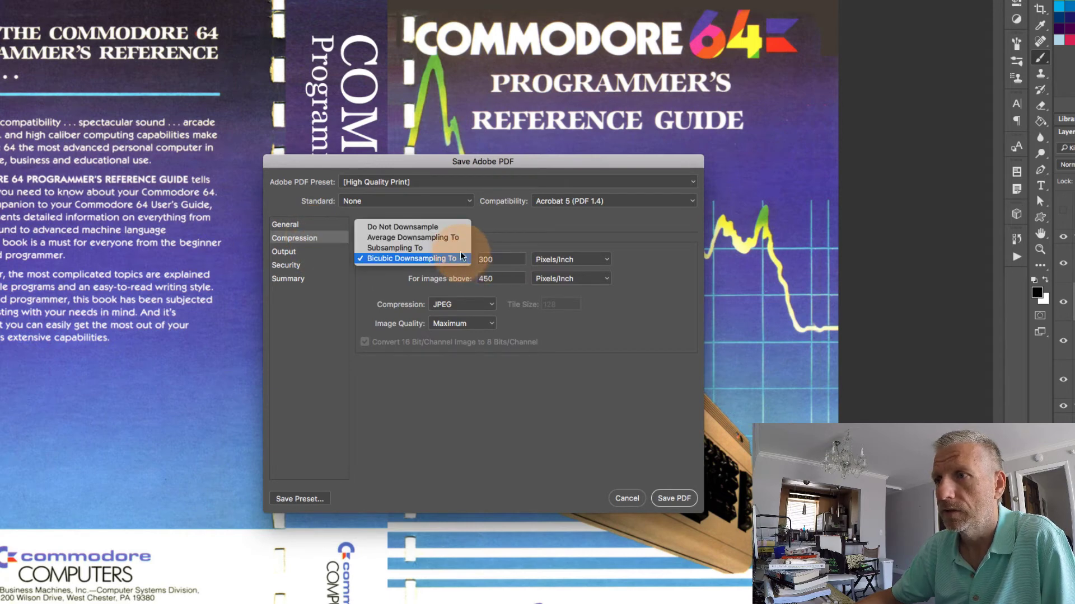
{"action": "left_click", "coordinate": [454, 231]}
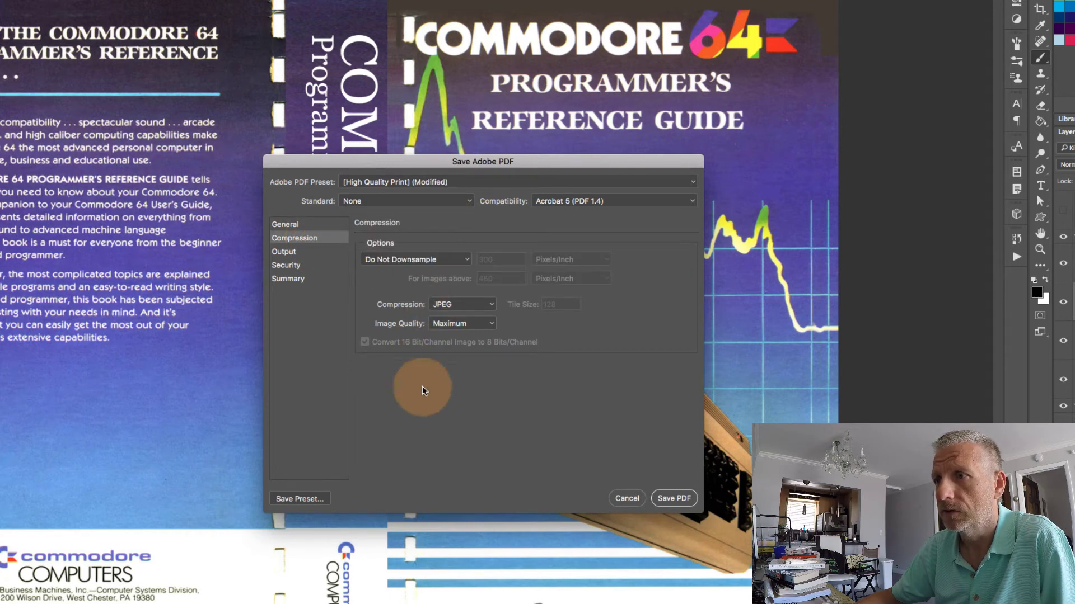
{"action": "left_click", "coordinate": [314, 253]}
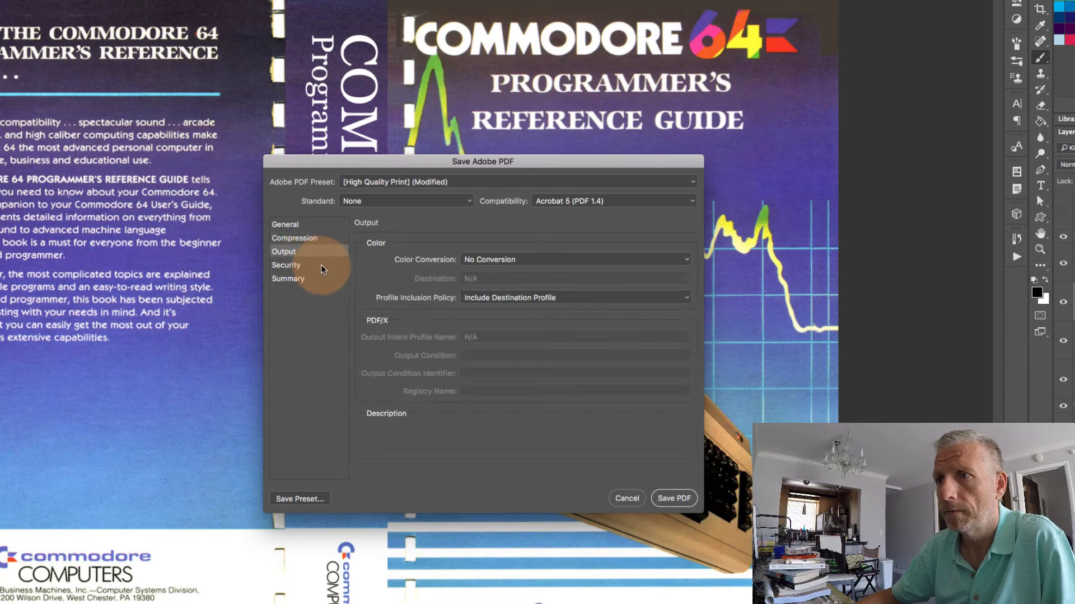
{"action": "left_click", "coordinate": [315, 266]}
{"action": "left_click", "coordinate": [316, 278]}
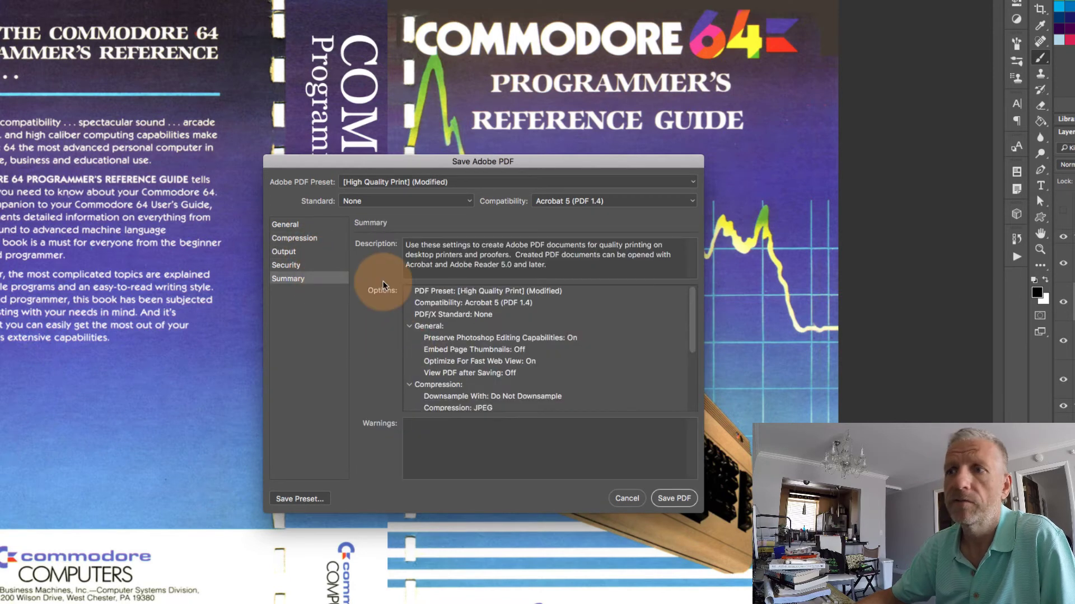
{"action": "left_click", "coordinate": [311, 240]}
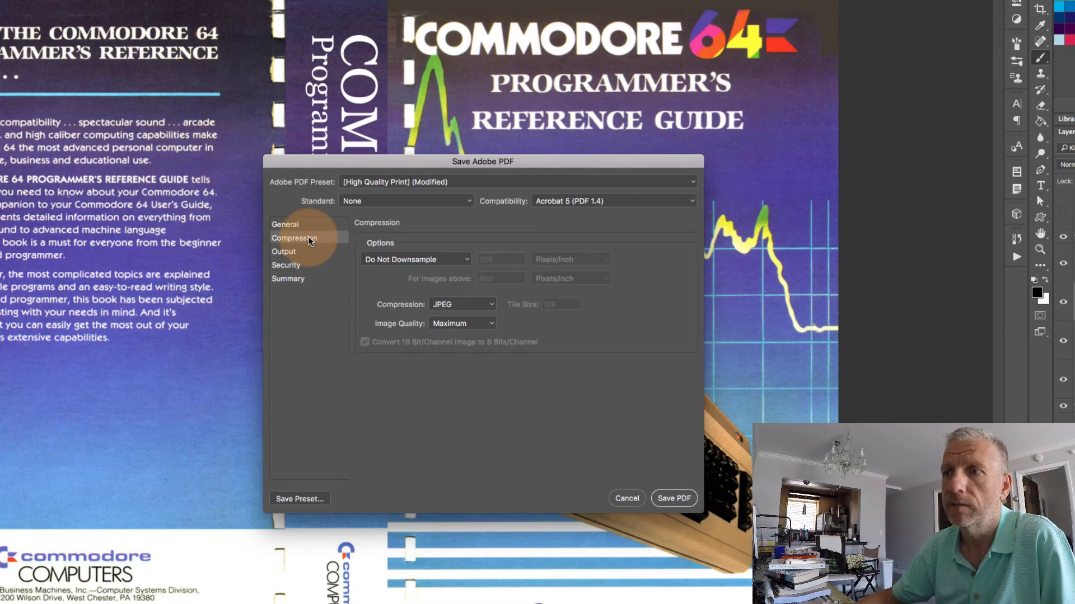
{"action": "left_click", "coordinate": [464, 261]}
{"action": "left_click", "coordinate": [502, 268]}
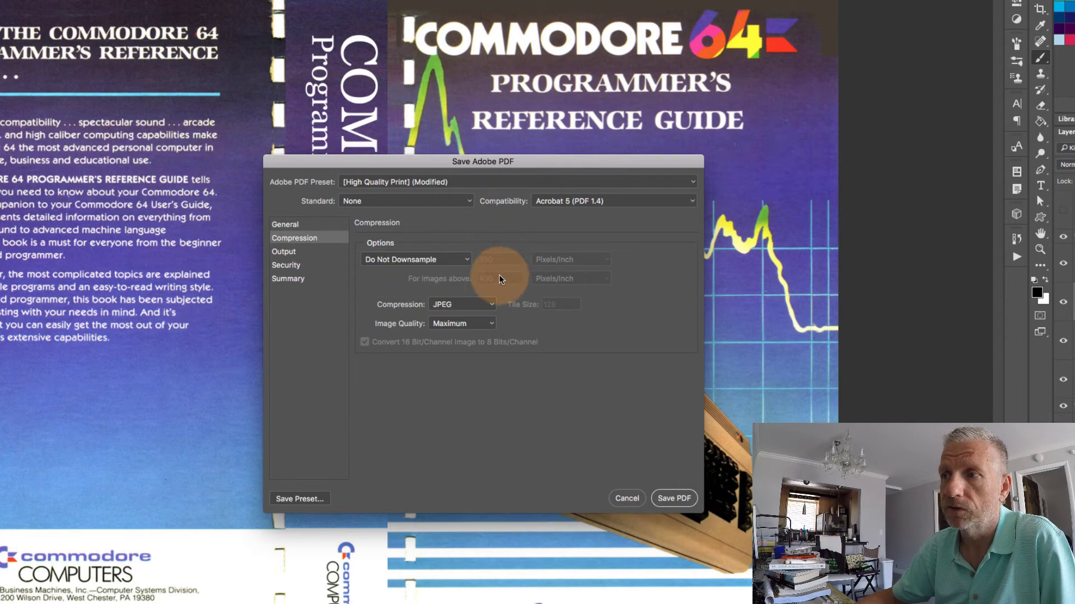
Save the PDF, accepting the editing-capabilities compatibility notice and turning off its future display.
{"action": "left_click", "coordinate": [673, 498]}
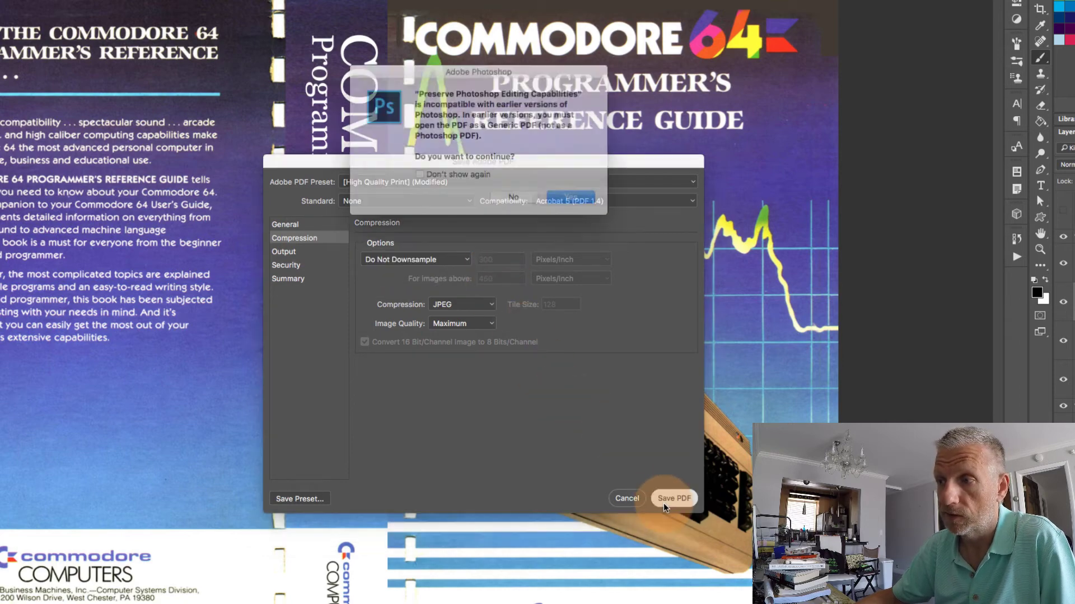
{"action": "left_click", "coordinate": [434, 175]}
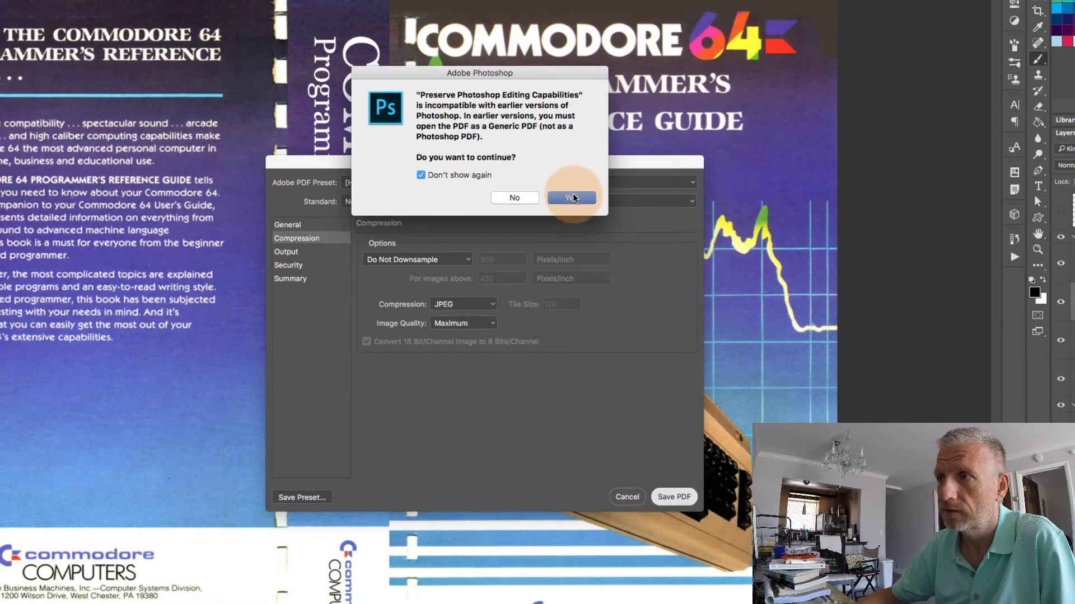
{"action": "left_click", "coordinate": [571, 197]}
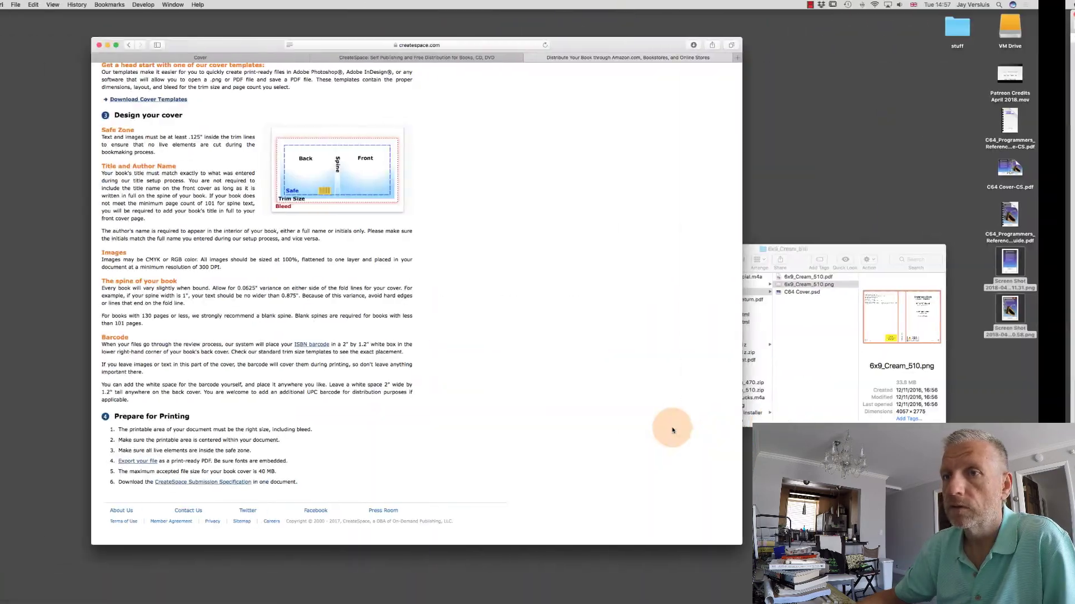
Switch to the CreateSpace cover page and choose C64 Cover-CS.pdf from the Desktop as the print-ready PDF cover.
{"action": "left_click", "coordinate": [244, 57]}
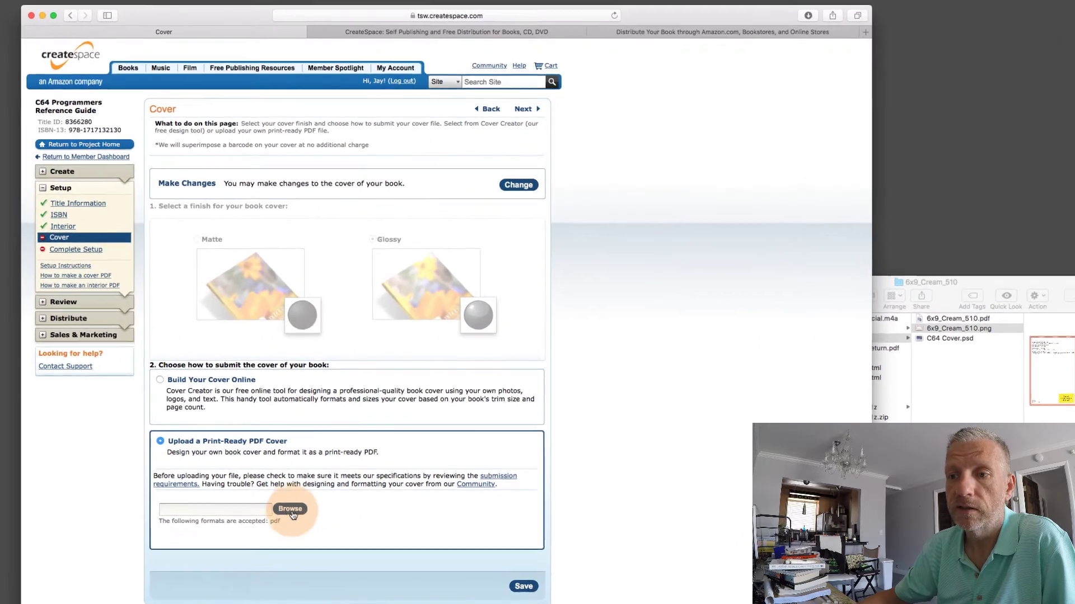
{"action": "left_click", "coordinate": [290, 509]}
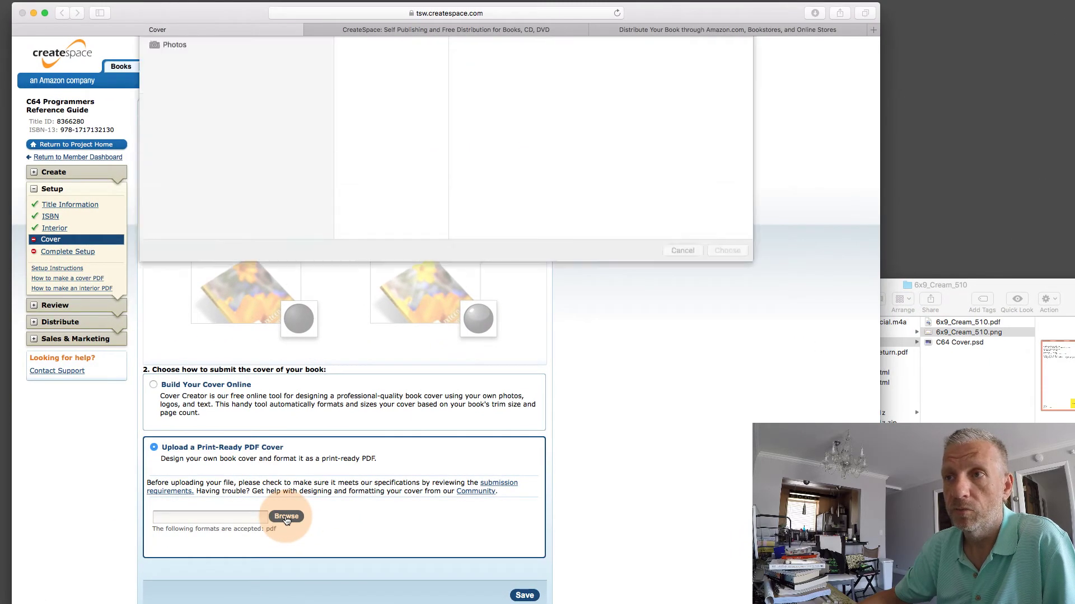
{"action": "left_click", "coordinate": [382, 63]}
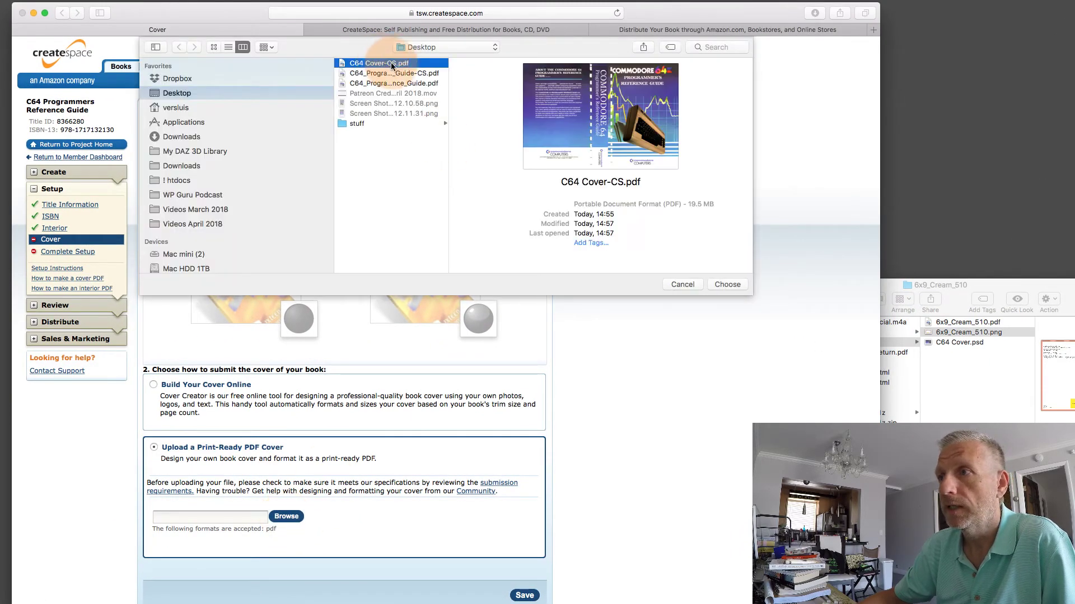
{"action": "left_click", "coordinate": [727, 284]}
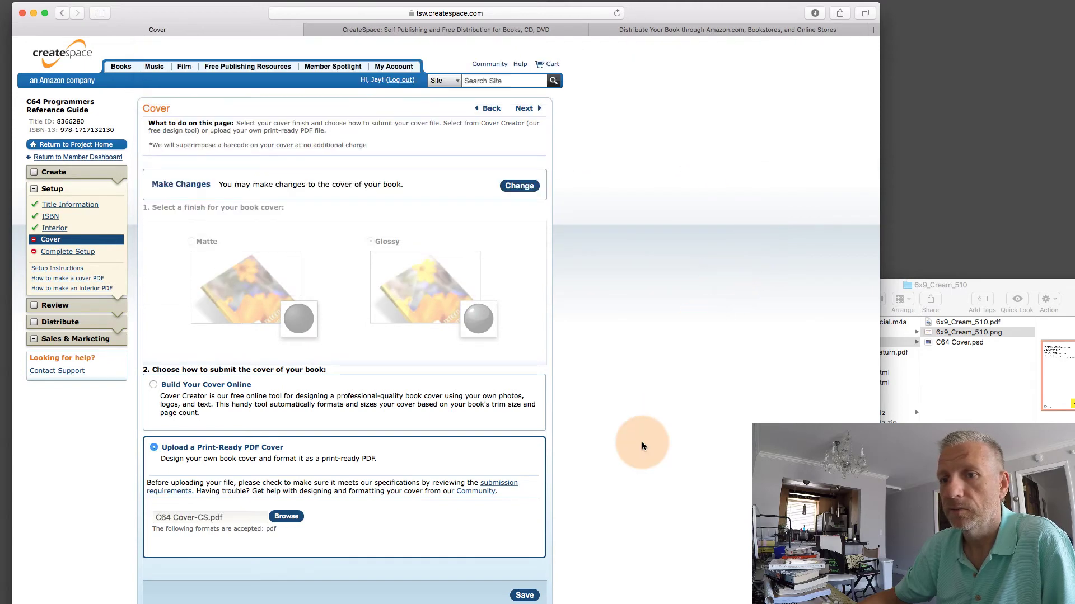
Save the cover upload and submit the book's files for review, continuing to the distribution channels.
{"action": "left_click", "coordinate": [524, 598]}
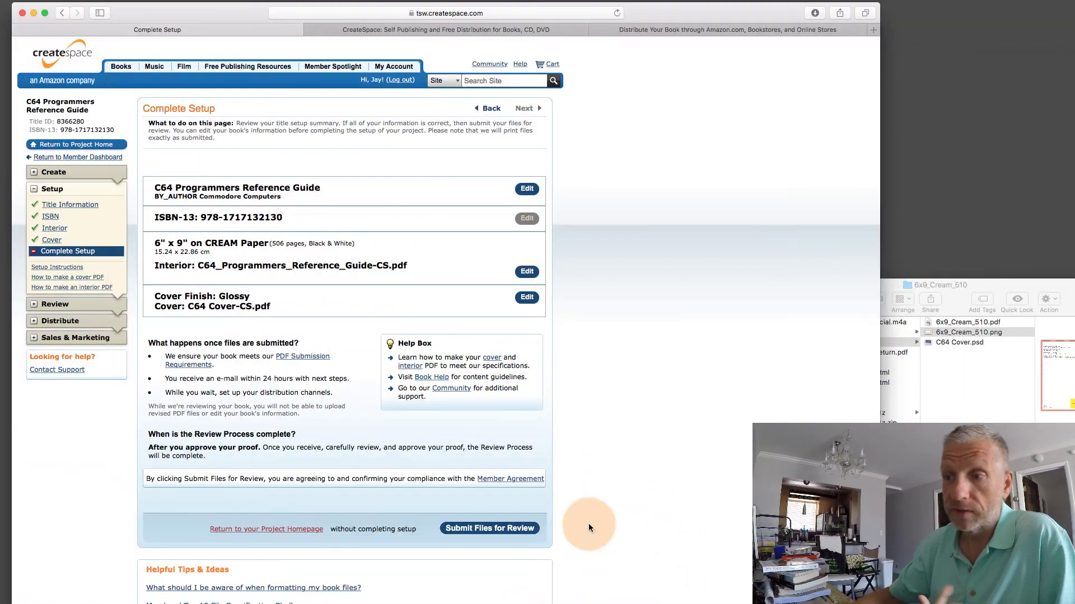
{"action": "left_click", "coordinate": [517, 530]}
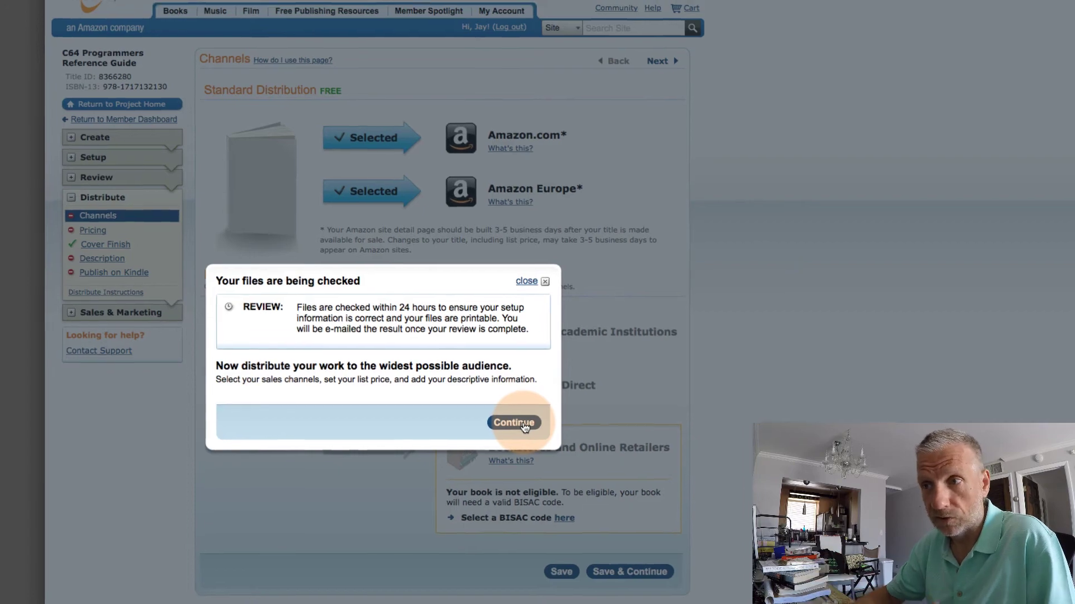
{"action": "left_click", "coordinate": [516, 422]}
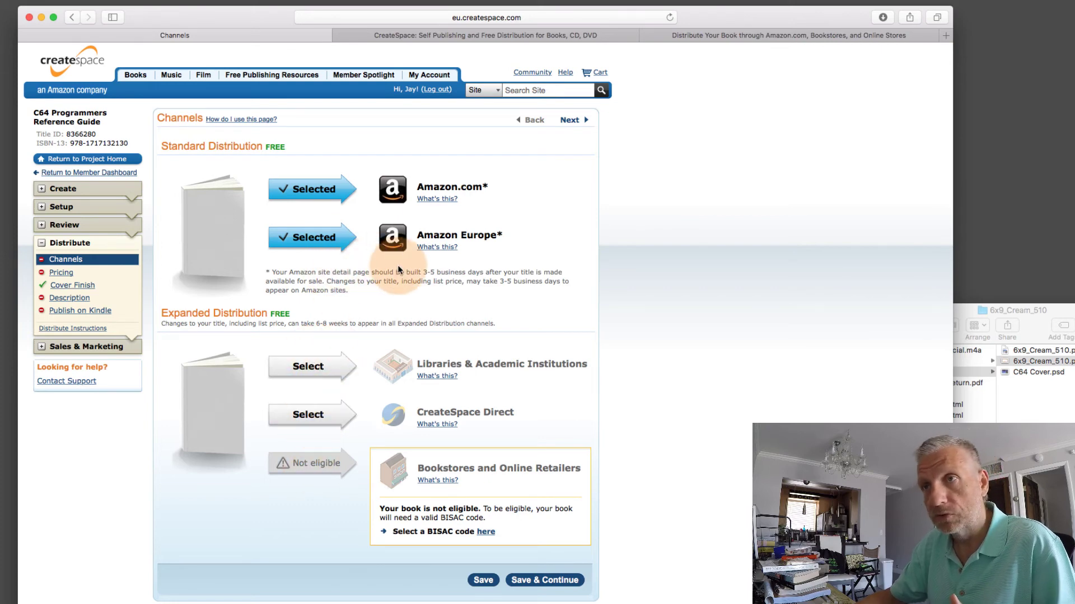
Toggle the Amazon.com and Amazon Europe channels off and on, and select Libraries & Academic Institutions and CreateSpace Direct.
{"action": "left_click", "coordinate": [313, 237]}
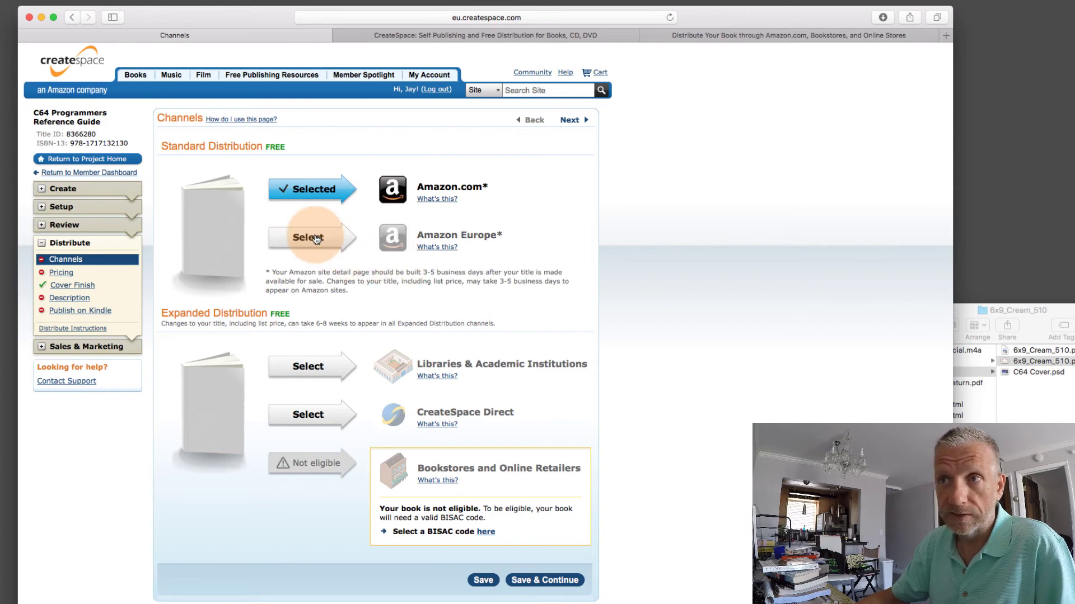
{"action": "left_click", "coordinate": [320, 188]}
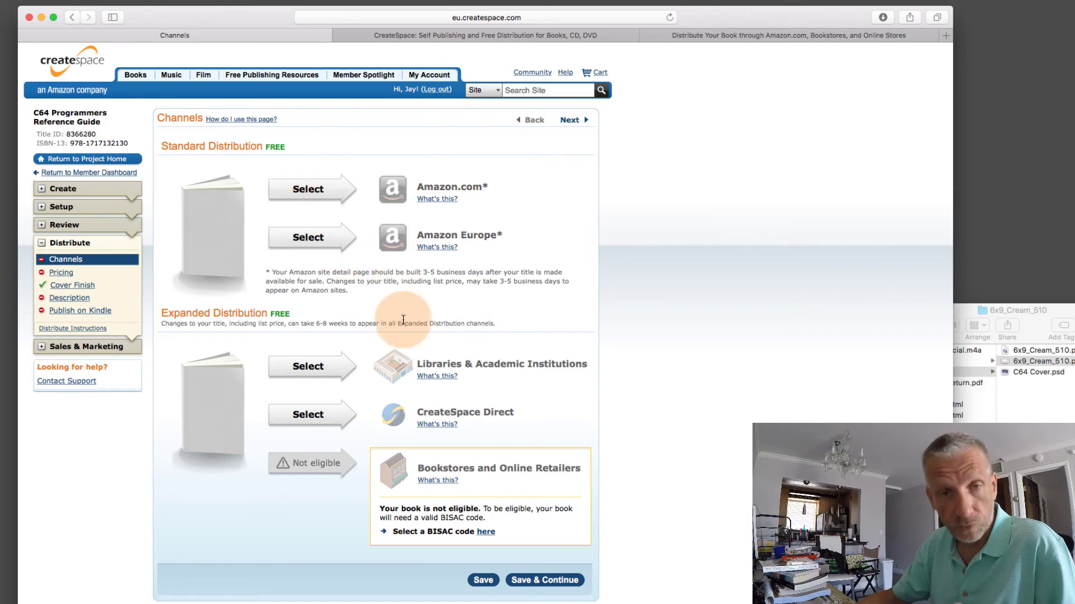
{"action": "left_click", "coordinate": [316, 190]}
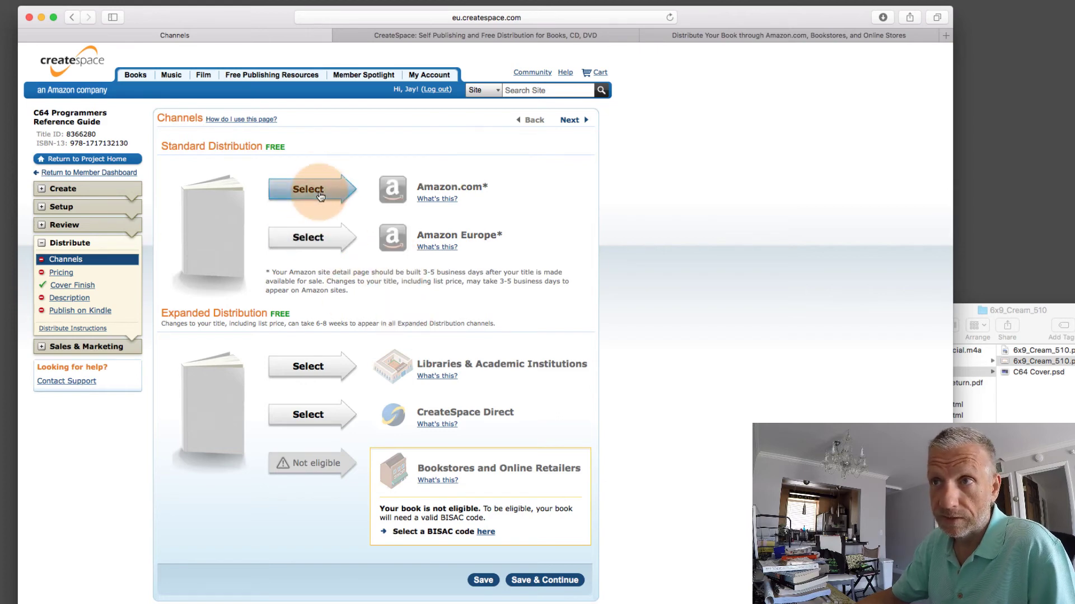
{"action": "left_click", "coordinate": [308, 237]}
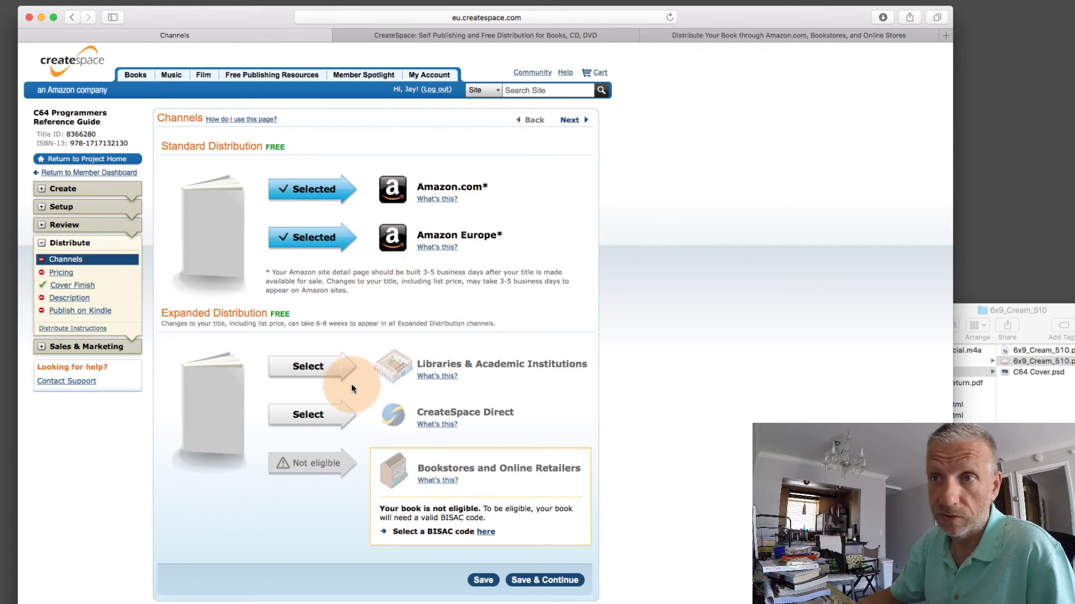
{"action": "left_click", "coordinate": [324, 373]}
{"action": "left_click", "coordinate": [313, 415]}
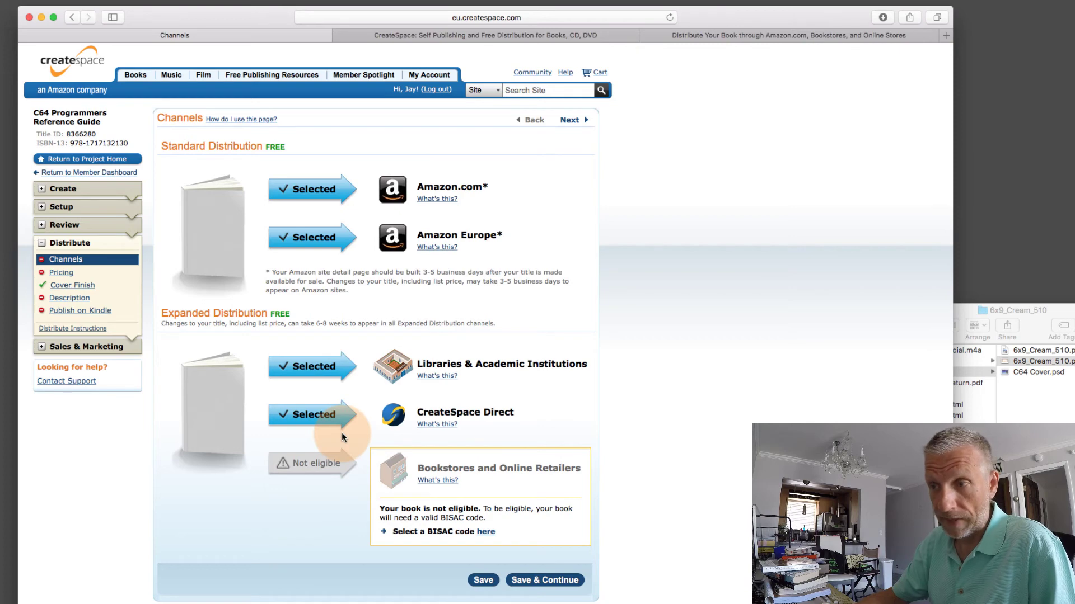
Deselect CreateSpace Direct, Libraries & Academic Institutions, Amazon Europe and Amazon.com as sales channels, and save the selection.
{"action": "left_click", "coordinate": [342, 433]}
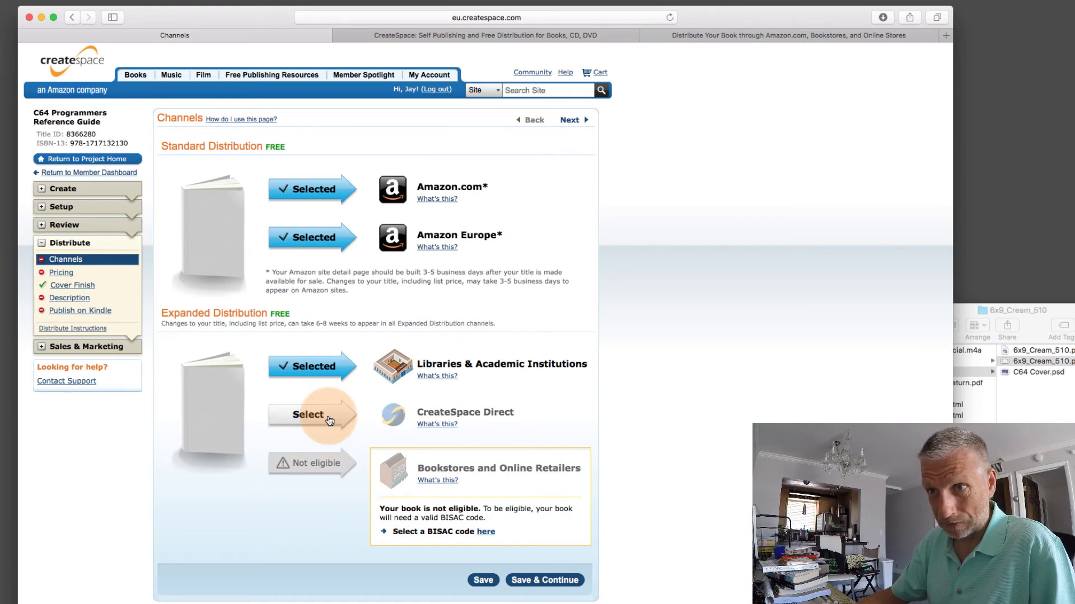
{"action": "left_click", "coordinate": [332, 381]}
{"action": "left_click", "coordinate": [333, 237]}
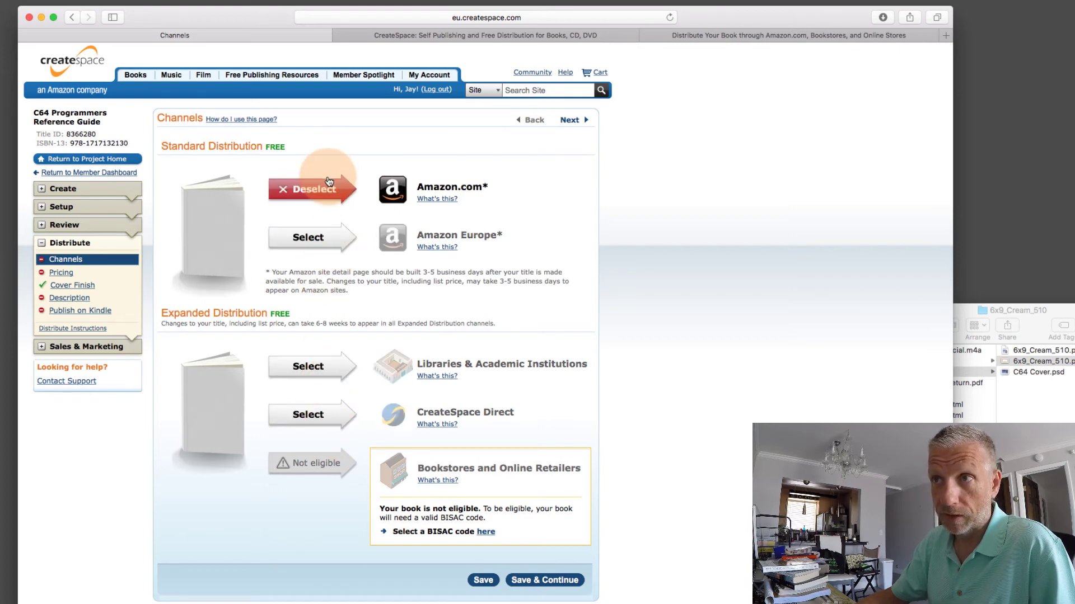
{"action": "left_click", "coordinate": [329, 181]}
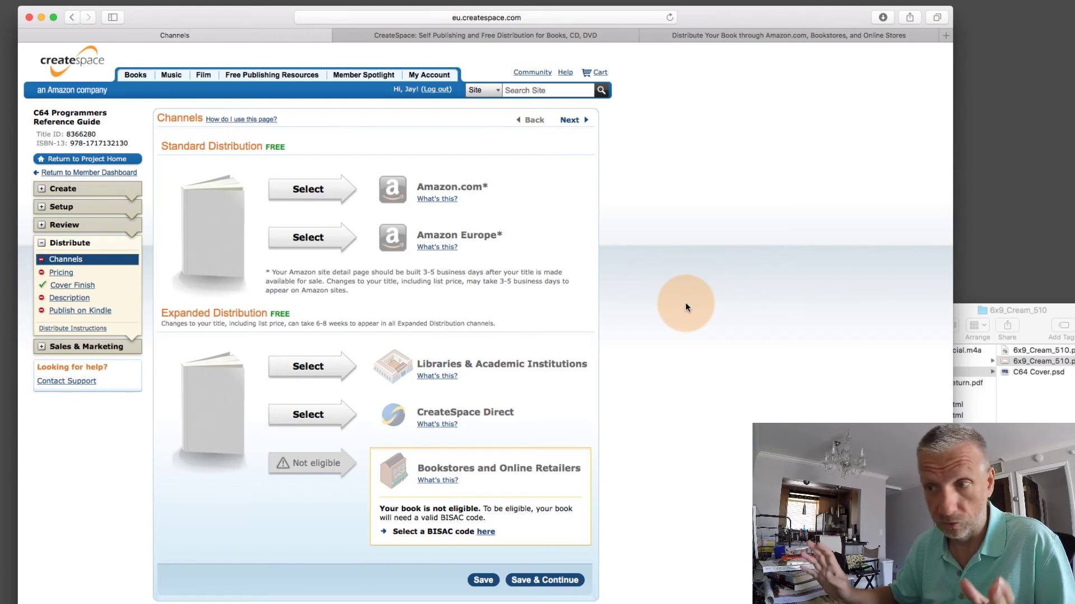
{"action": "left_click", "coordinate": [550, 579]}
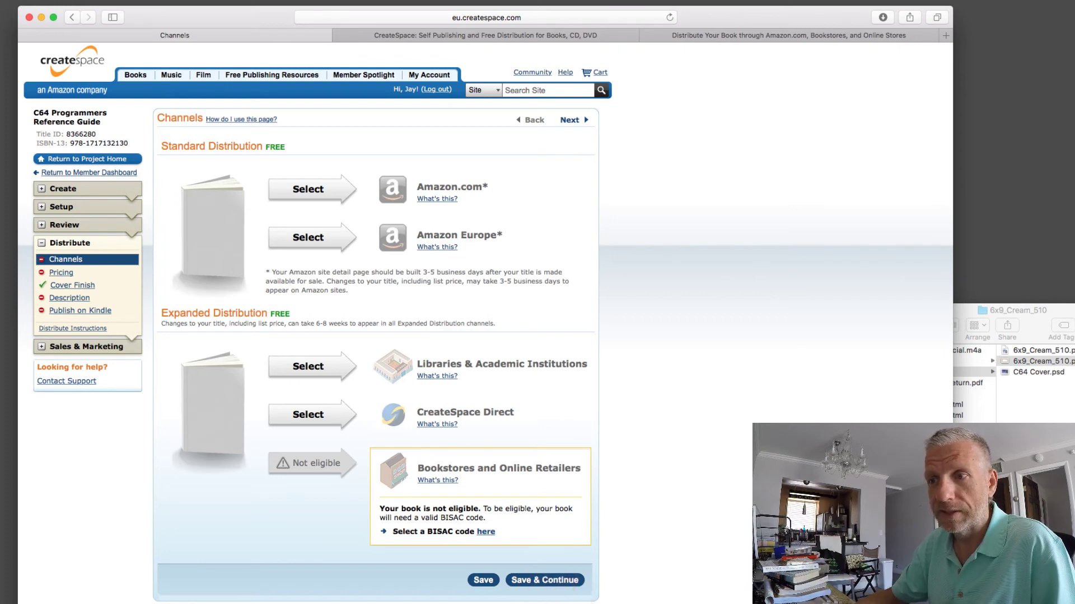
{"action": "left_click", "coordinate": [484, 592]}
{"action": "left_click", "coordinate": [484, 581]}
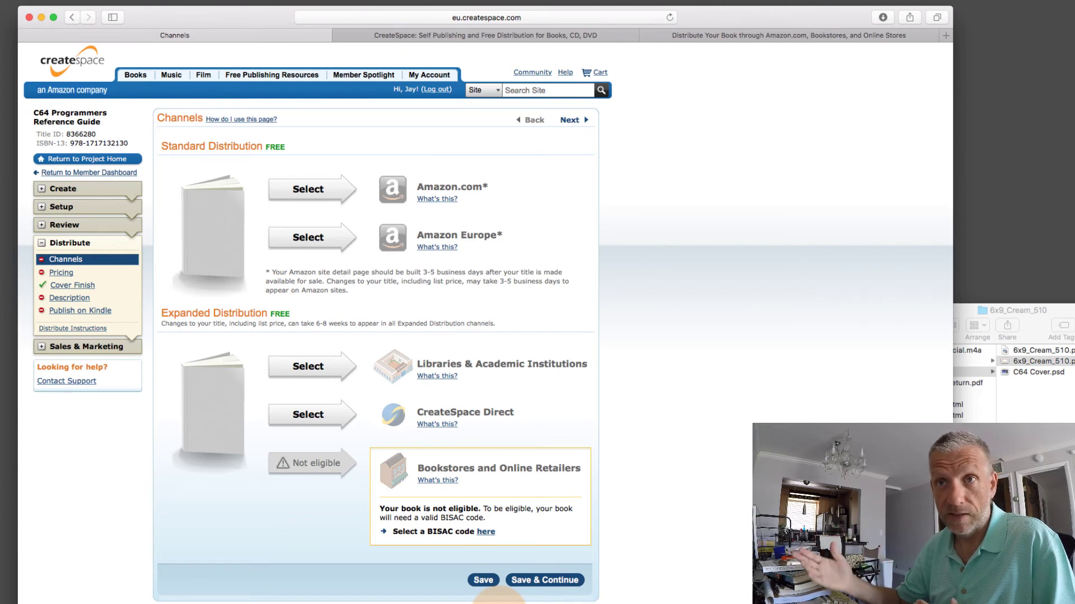
Return to the member dashboard and view the Plus/4 Programmers Reference Guide cover in the Digital Proofer.
{"action": "left_click", "coordinate": [99, 173]}
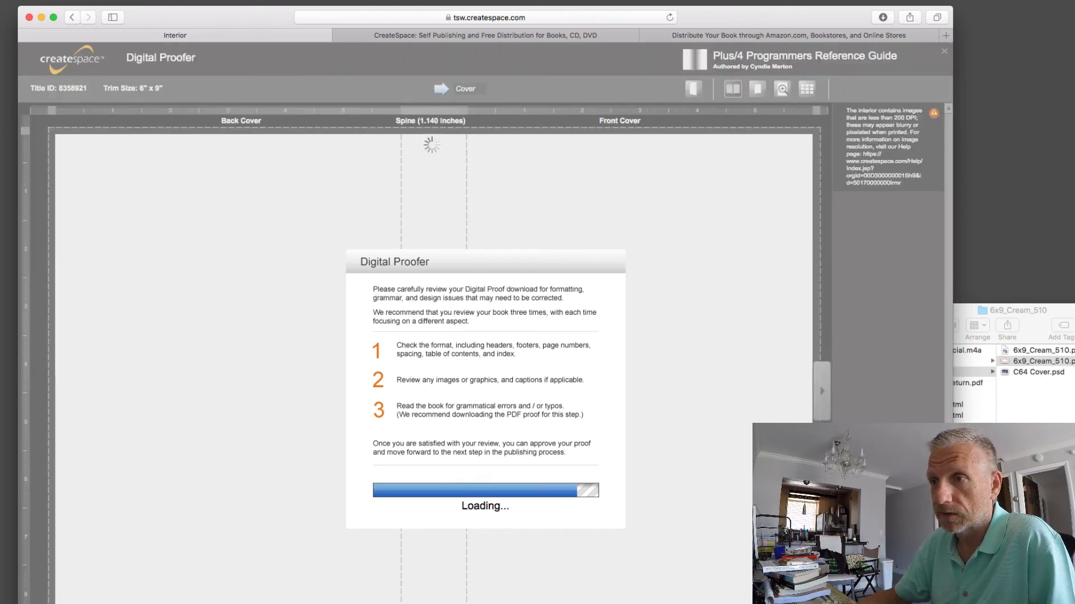
{"action": "left_click", "coordinate": [451, 490]}
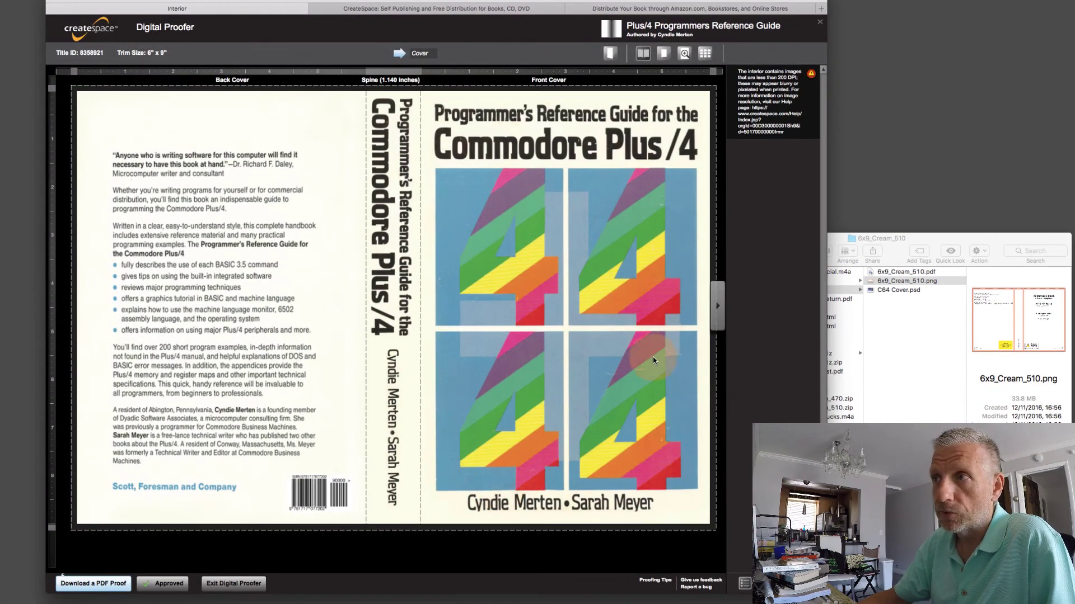
Page through the proof's interior from the Preface into chapter 1, and return to the opening page of The BASIC Language.
{"action": "left_click", "coordinate": [719, 307]}
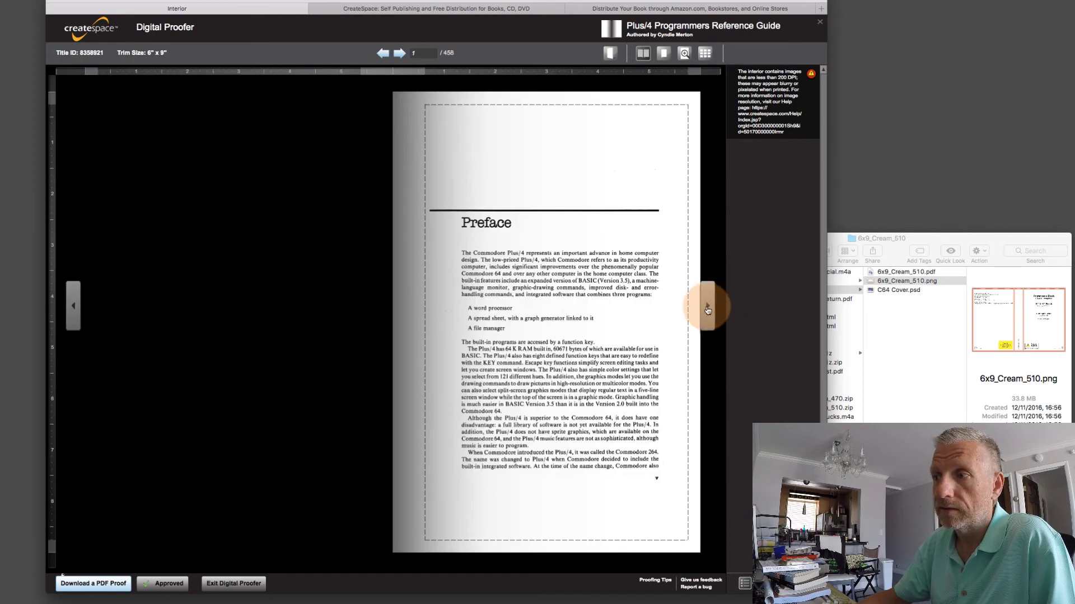
{"action": "left_click", "coordinate": [707, 307]}
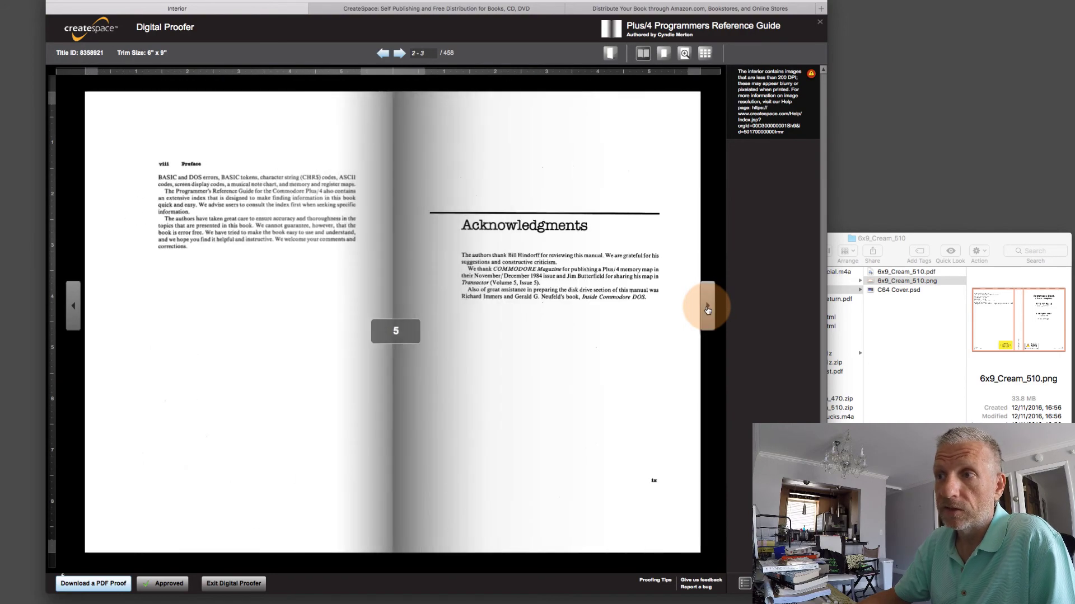
{"action": "left_click", "coordinate": [708, 308]}
{"action": "left_click", "coordinate": [707, 308]}
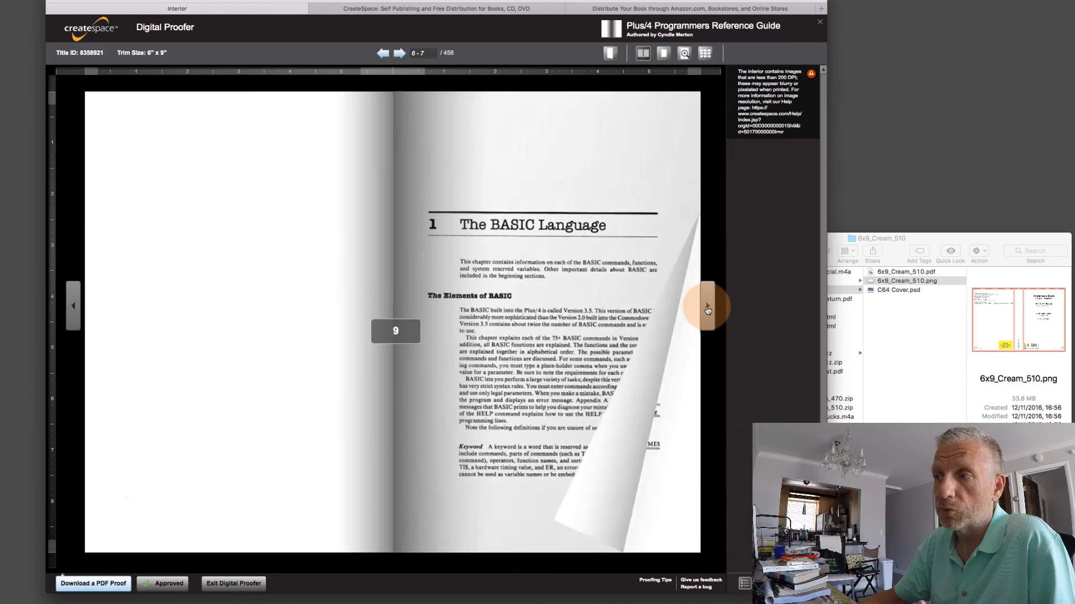
{"action": "left_click", "coordinate": [144, 366]}
{"action": "left_click", "coordinate": [74, 307]}
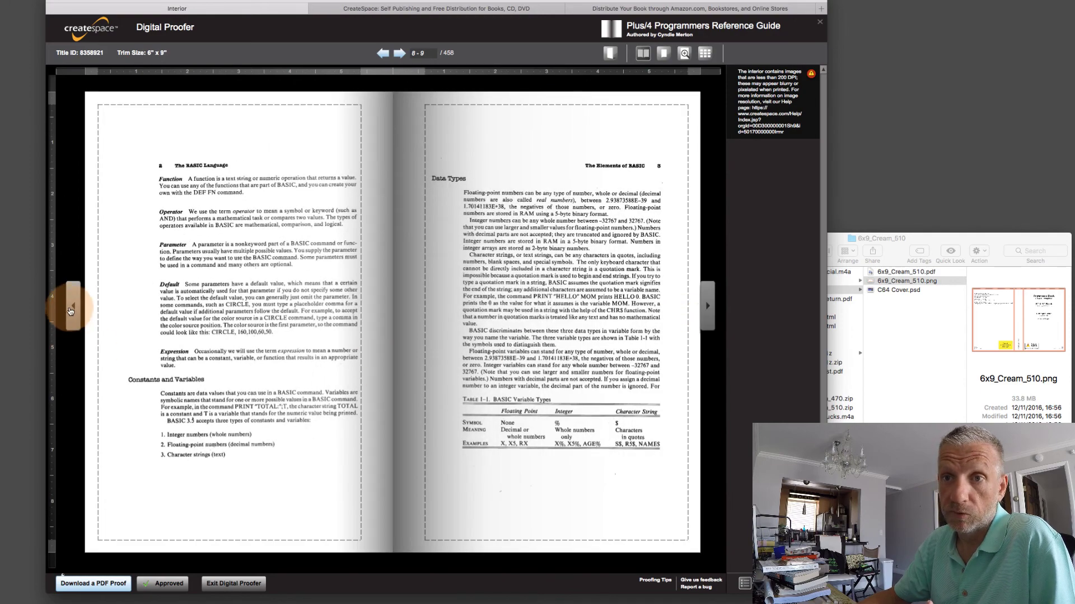
{"action": "left_click", "coordinate": [485, 319]}
{"action": "left_click", "coordinate": [669, 333]}
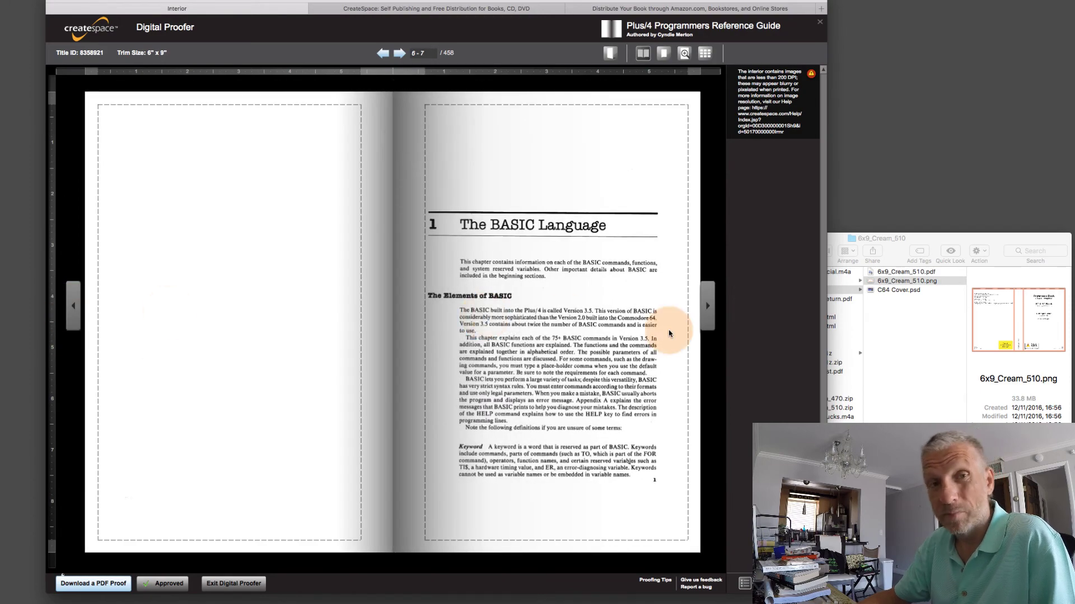
Open the 3D preview of the Plus/4 book and spin it to examine its front cover and spine.
{"action": "left_click", "coordinate": [613, 56]}
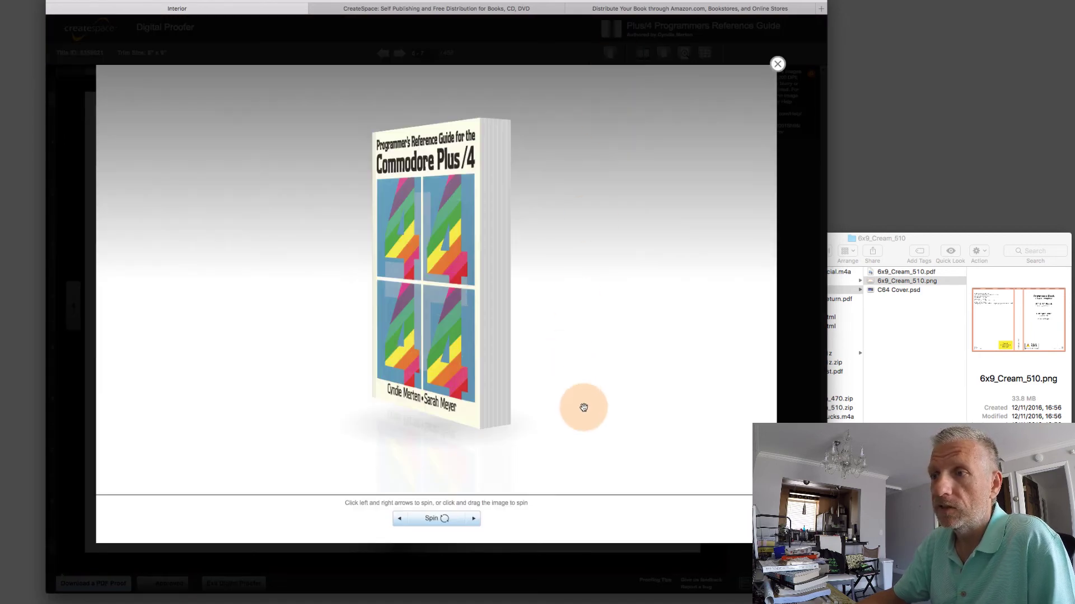
{"action": "left_click_drag", "start_coordinate": [582, 403], "coordinate": [677, 439]}
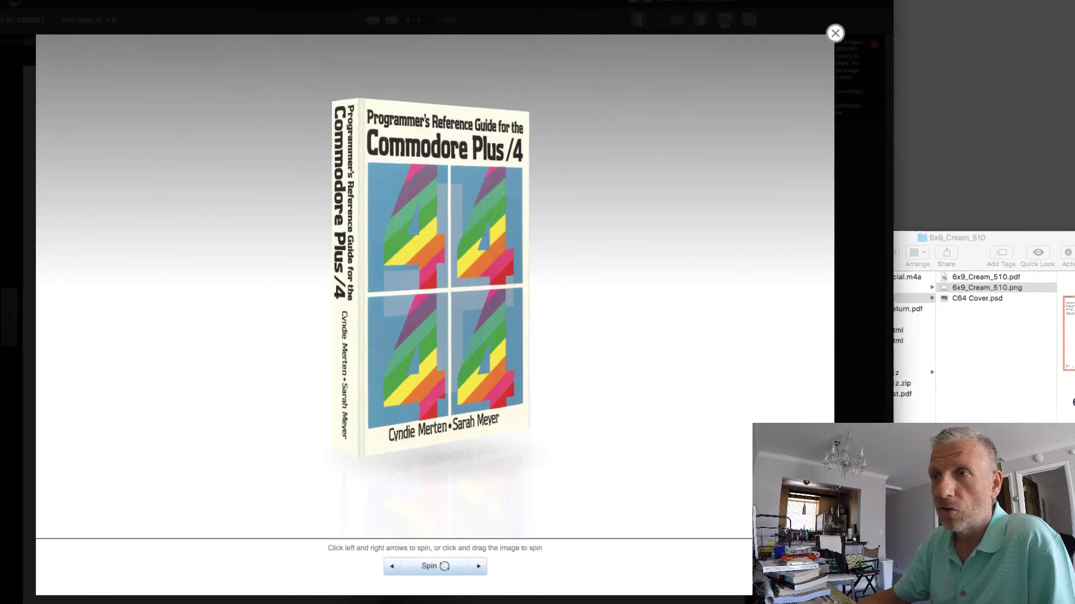
{"action": "mouse_move", "coordinate": [476, 308]}
{"action": "left_mouse_down"}
{"action": "mouse_move", "coordinate": [582, 308]}
{"action": "mouse_move", "coordinate": [459, 308]}
{"action": "left_mouse_up"}
{"action": "left_click_drag", "start_coordinate": [761, 508], "coordinate": [652, 501]}
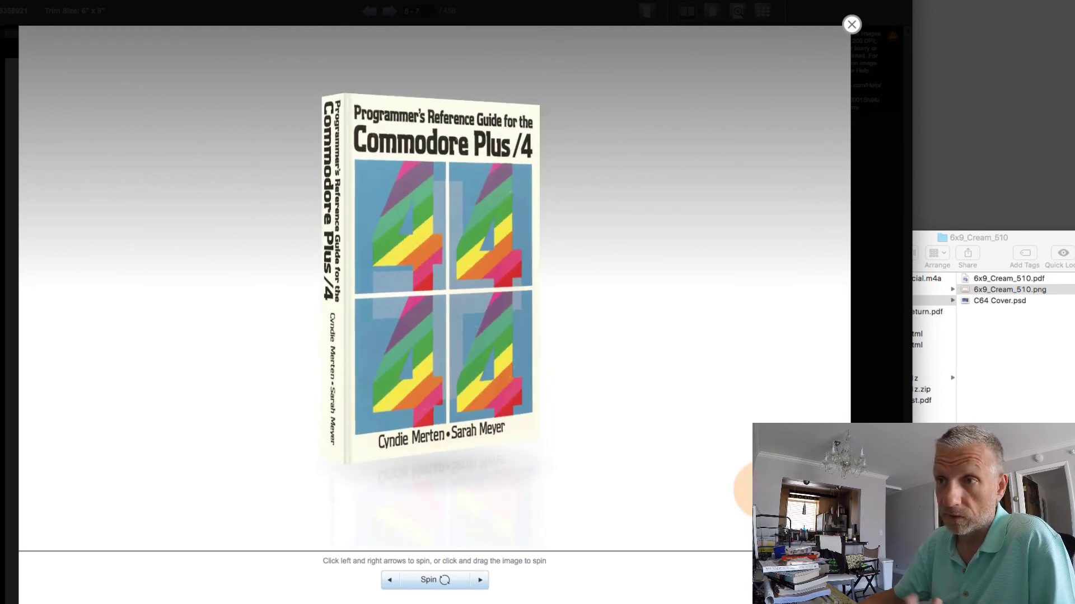
{"action": "mouse_move", "coordinate": [653, 494]}
{"action": "left_mouse_down"}
{"action": "mouse_move", "coordinate": [412, 507]}
{"action": "mouse_move", "coordinate": [664, 506]}
{"action": "mouse_move", "coordinate": [648, 504]}
{"action": "left_mouse_up"}
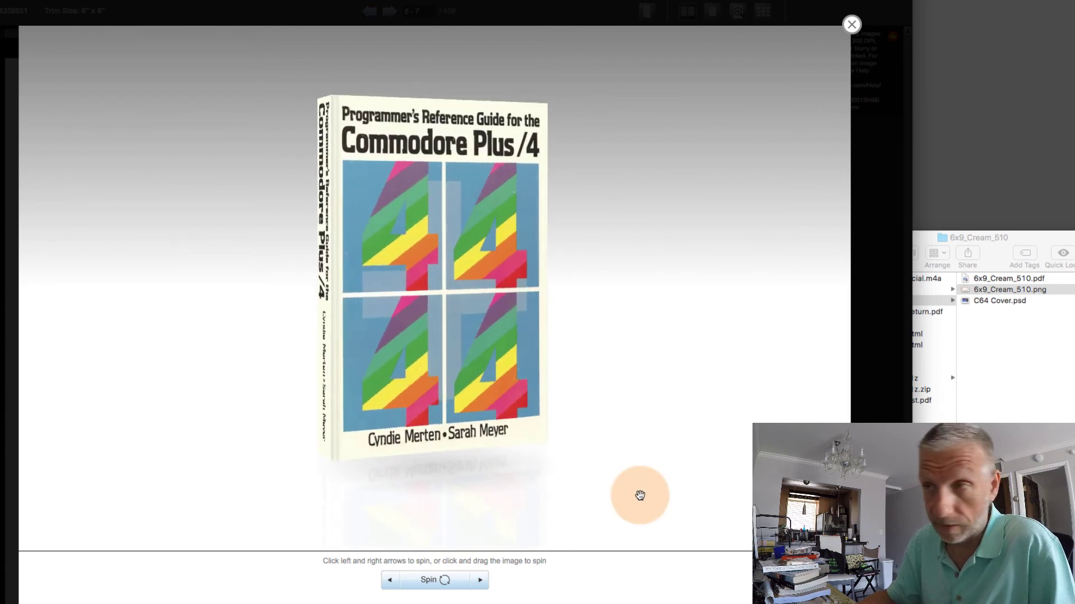